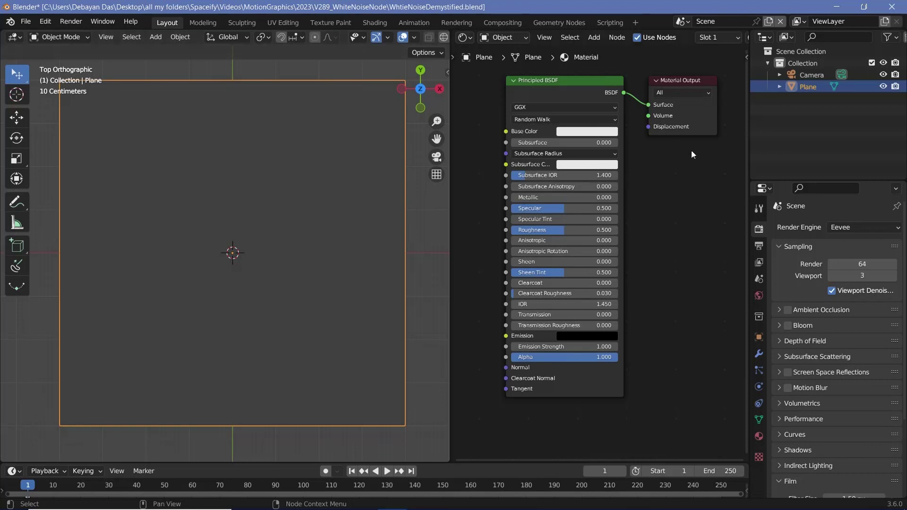
# - Add a White Noise Texture node and connect its Value output to the Principled BSDF's Base Color
pyautogui.moveTo(673, 205); pyautogui.dragTo(693, 227, button='middle')
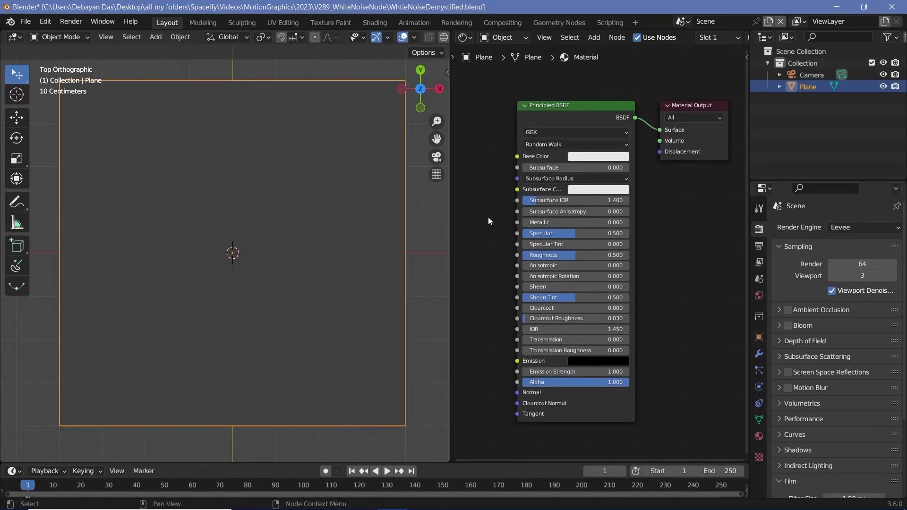
pyautogui.moveTo(489, 216); pyautogui.dragTo(569, 242, button='middle')
pyautogui.hotkey('shift', 'a')
pyautogui.click(508, 226)
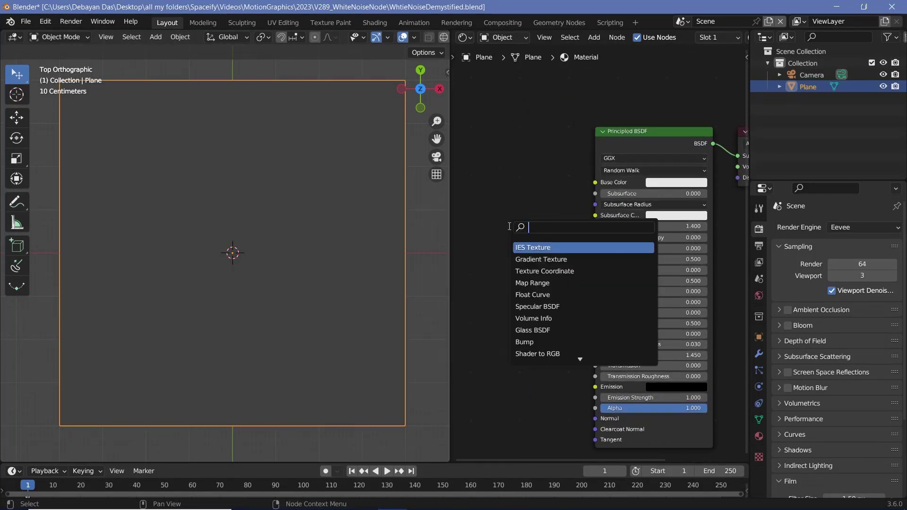
pyautogui.write('white')
pyautogui.press('Return')
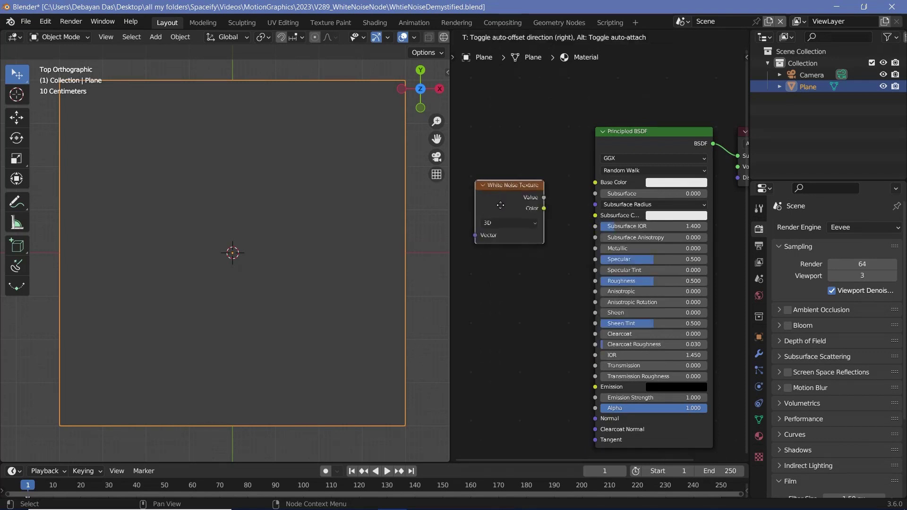
pyautogui.click(531, 219)
pyautogui.moveTo(557, 182); pyautogui.dragTo(597, 183)
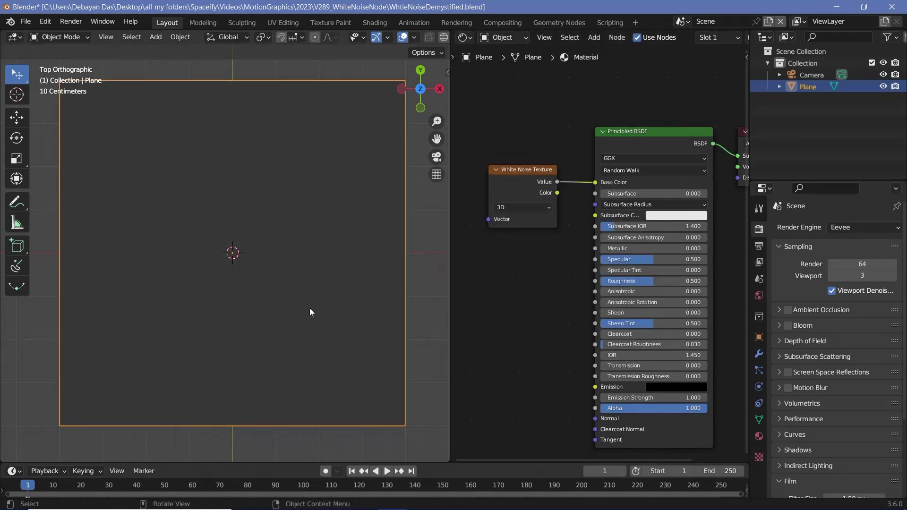
# - Try the White Noise Texture's Color output on Base Color and switch back to its Value output
pyautogui.moveTo(557, 192); pyautogui.dragTo(596, 182)
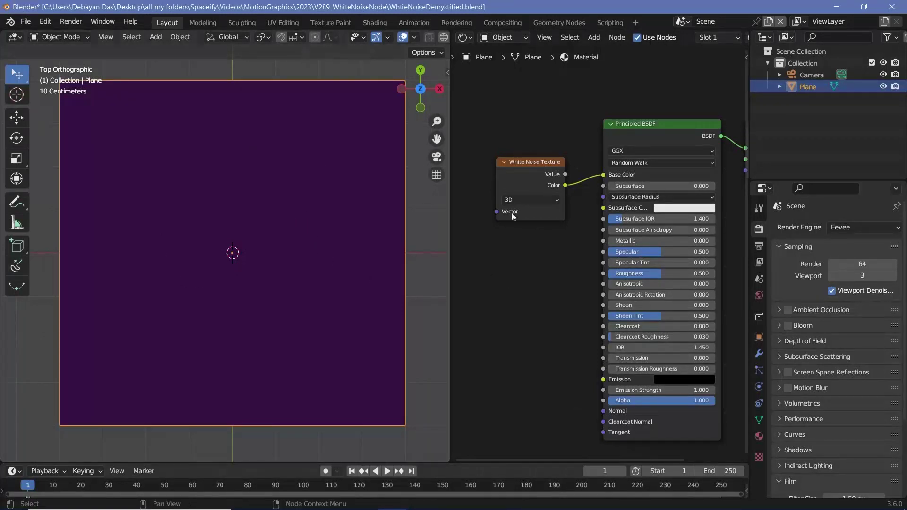
pyautogui.moveTo(566, 175); pyautogui.dragTo(603, 175)
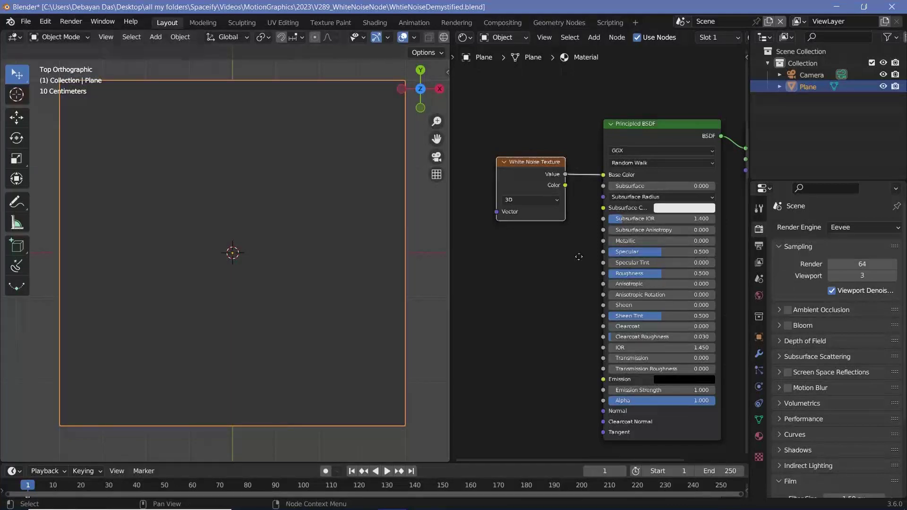
pyautogui.scroll(3, 602, 276)
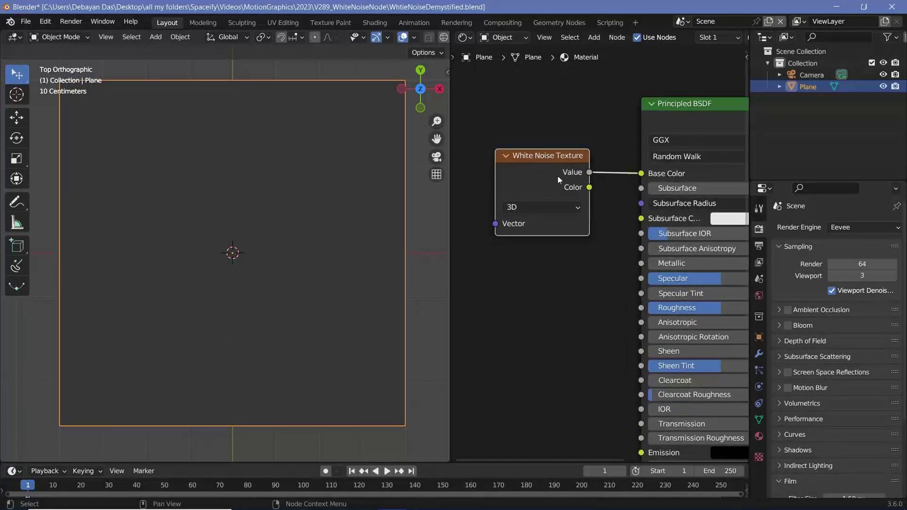
pyautogui.moveTo(545, 268); pyautogui.dragTo(613, 264, button='middle')
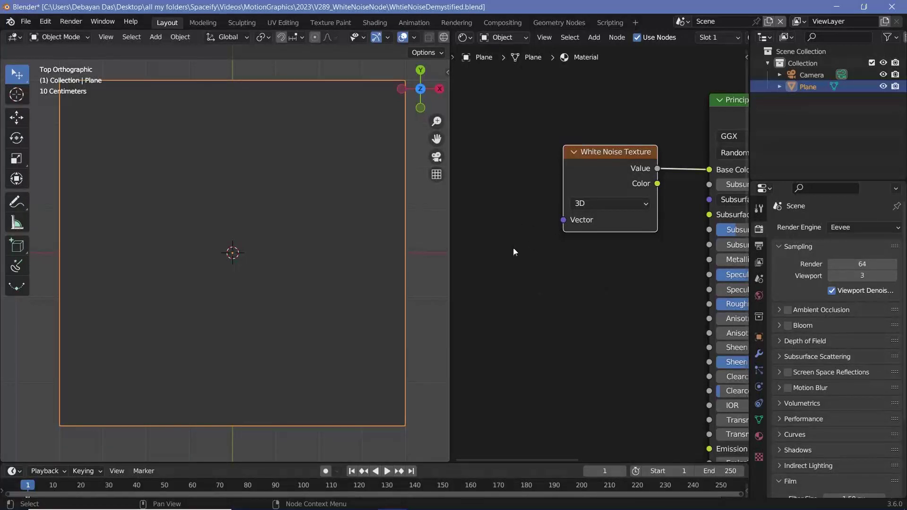
pyautogui.moveTo(647, 179); pyautogui.dragTo(565, 179, button='middle')
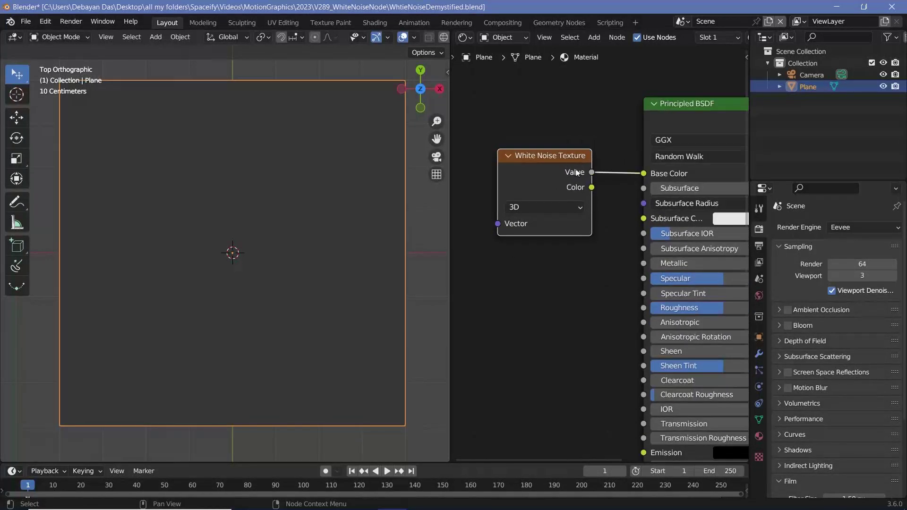
# - Add a Value node and connect it to the White Noise Texture's Vector input
pyautogui.moveTo(494, 287); pyautogui.dragTo(551, 287, button='middle')
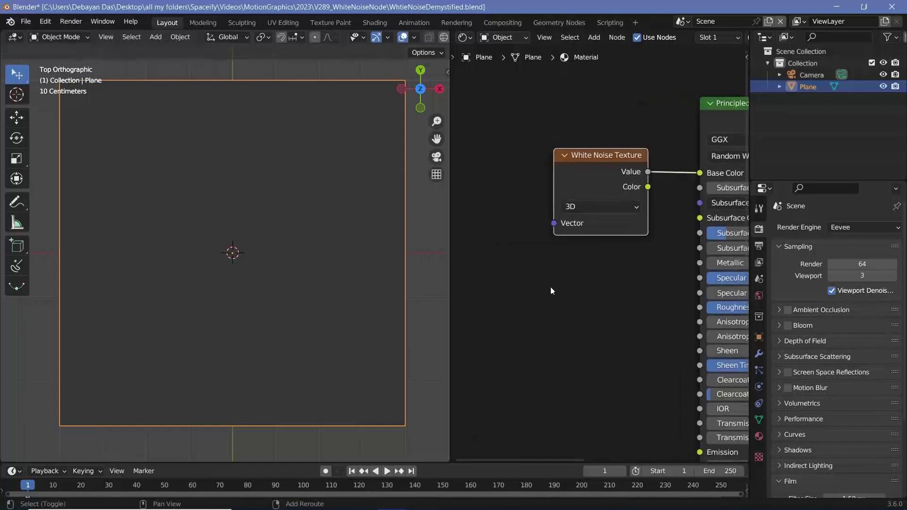
pyautogui.hotkey('shift', 'a')
pyautogui.write('value')
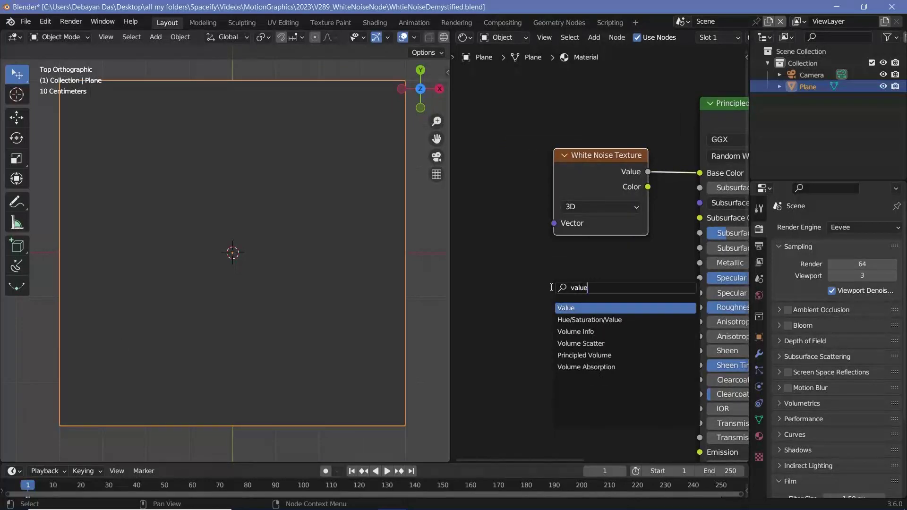
pyautogui.press('Return')
pyautogui.click(491, 228)
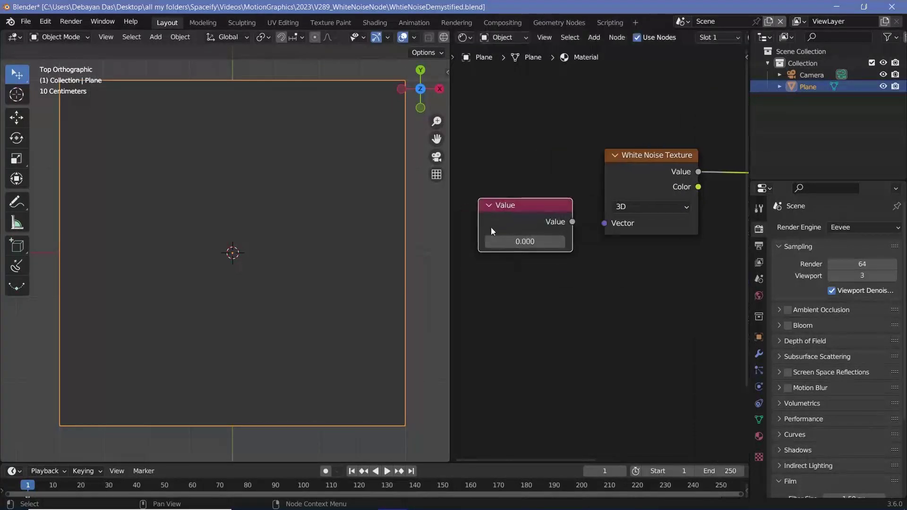
pyautogui.moveTo(572, 222); pyautogui.dragTo(604, 224)
# - Raise the Value node in increments of 0.1 up to 0.900
pyautogui.click(559, 241)
pyautogui.click(559, 242)
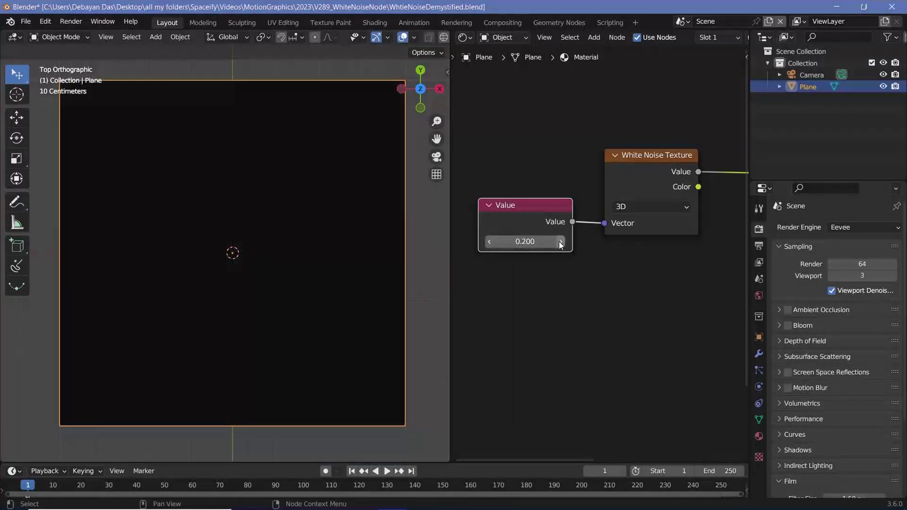
pyautogui.click(560, 241)
pyautogui.click(559, 242)
pyautogui.click(559, 242)
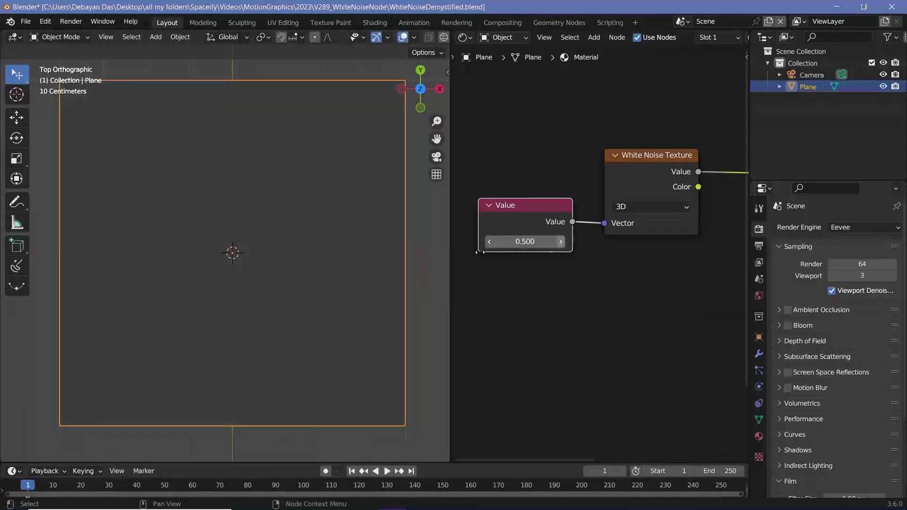
pyautogui.click(561, 242)
pyautogui.click(561, 241)
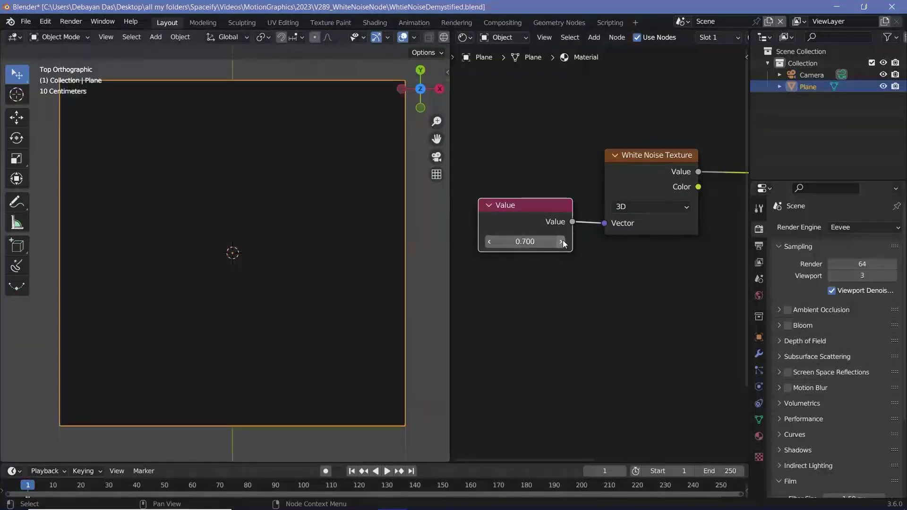
pyautogui.click(561, 242)
pyautogui.click(562, 241)
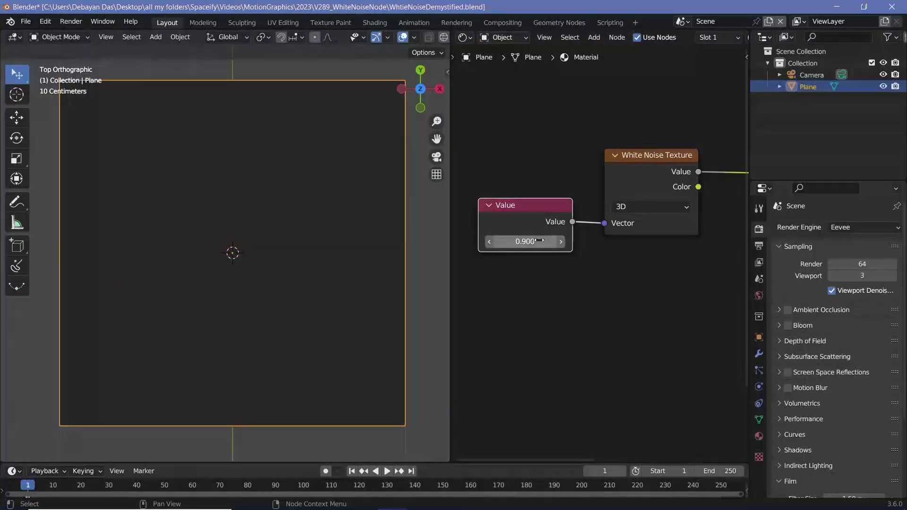
# - Set the Value node to 0.901 and 0.902 in turn
pyautogui.click(539, 240)
pyautogui.click(540, 240)
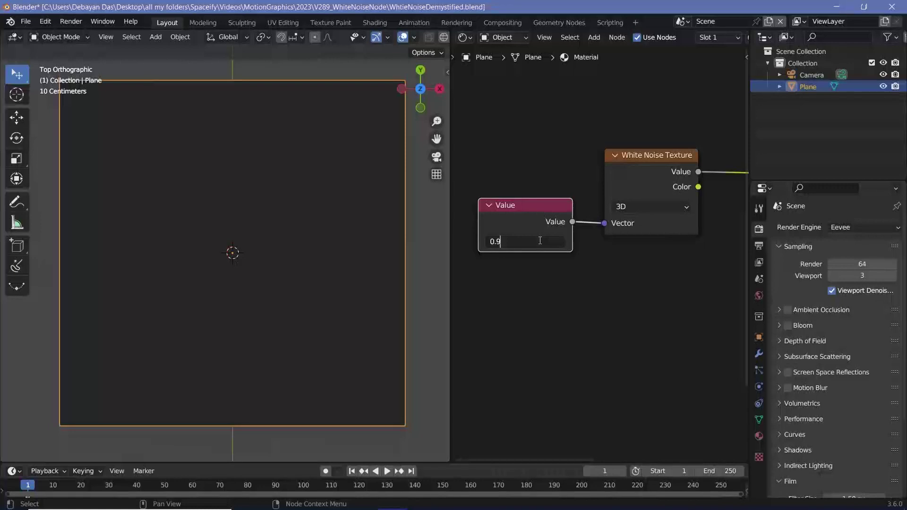
pyautogui.write('01')
pyautogui.press('Return')
pyautogui.click(540, 240)
pyautogui.click(540, 240)
pyautogui.press('BackSpace')
pyautogui.write('2')
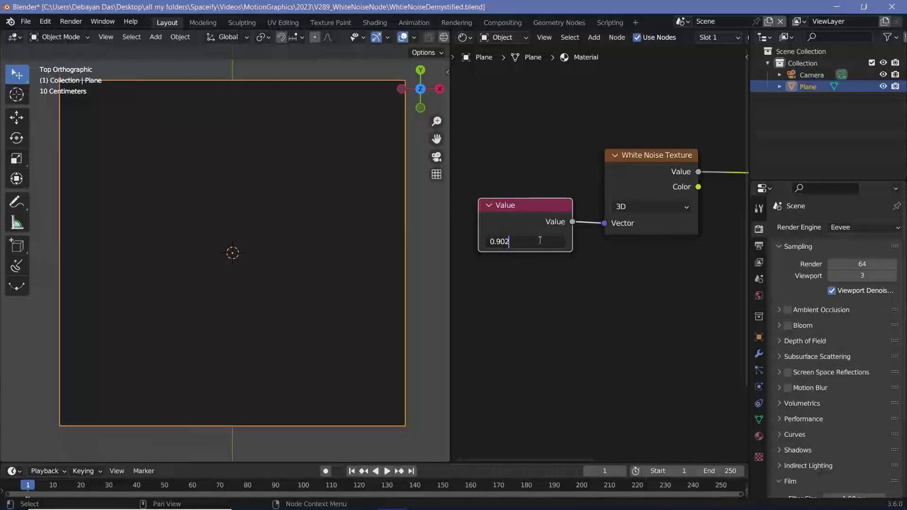
pyautogui.press('Return')
# - Set the Value node to 0.903 and 0.904 in turn
pyautogui.click(539, 241)
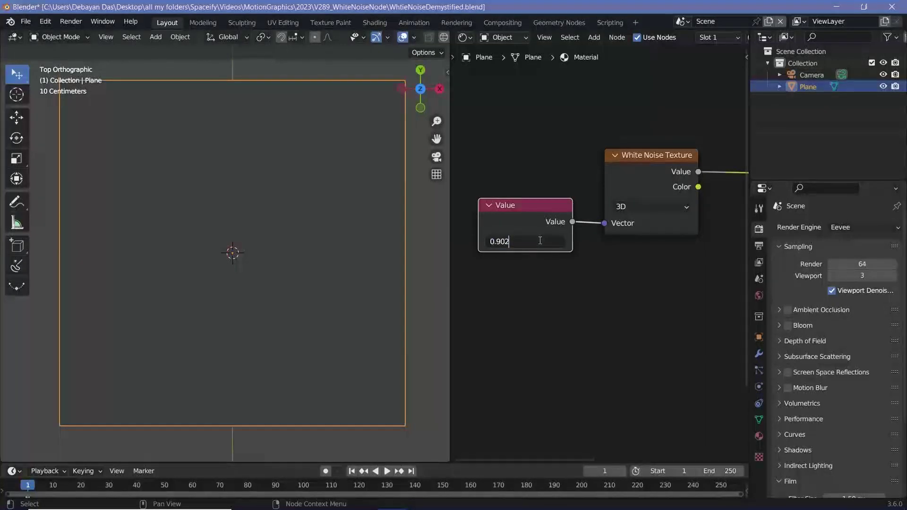
pyautogui.press('BackSpace')
pyautogui.write('3')
pyautogui.press('Return')
pyautogui.click(539, 241)
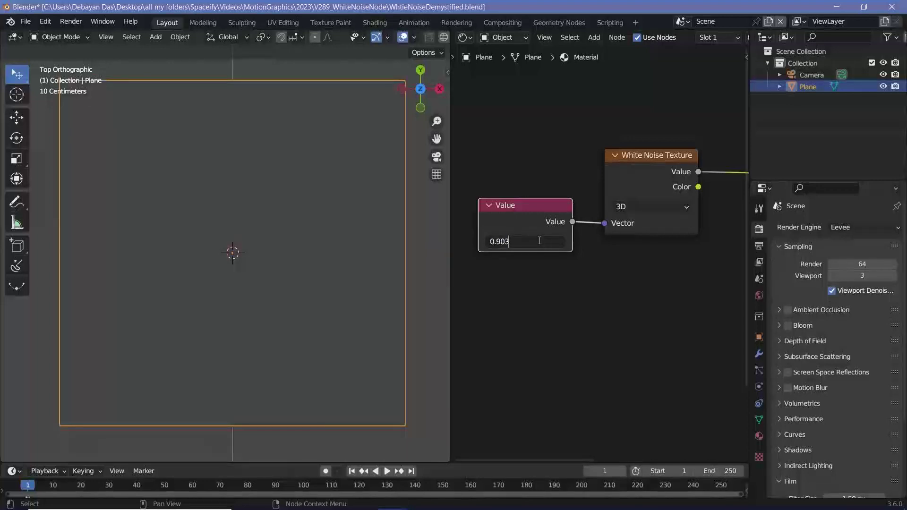
pyautogui.press('BackSpace')
pyautogui.write('4')
pyautogui.press('Return')
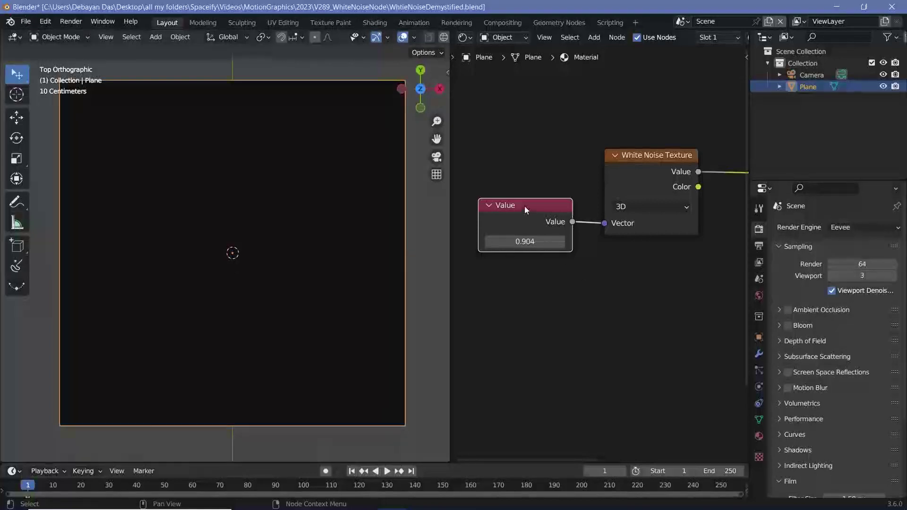
# - Replace the Value node with a Texture Coordinate node whose Generated output feeds the White Noise Texture's Vector input
pyautogui.press('x')
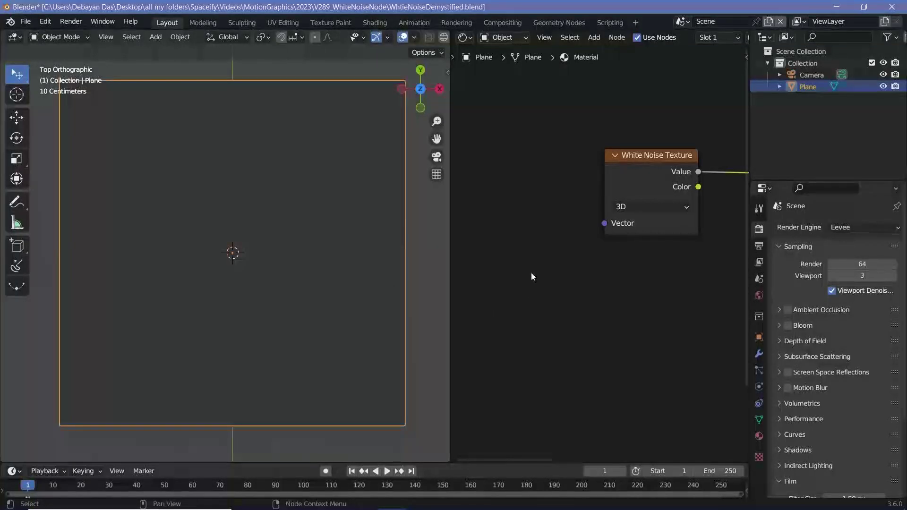
pyautogui.hotkey('shift', 'a')
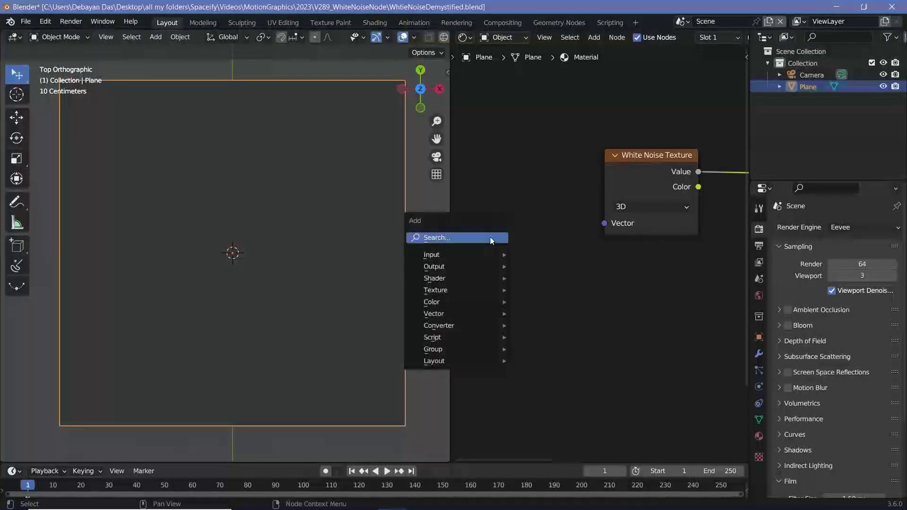
pyautogui.write('text')
pyautogui.press('Return')
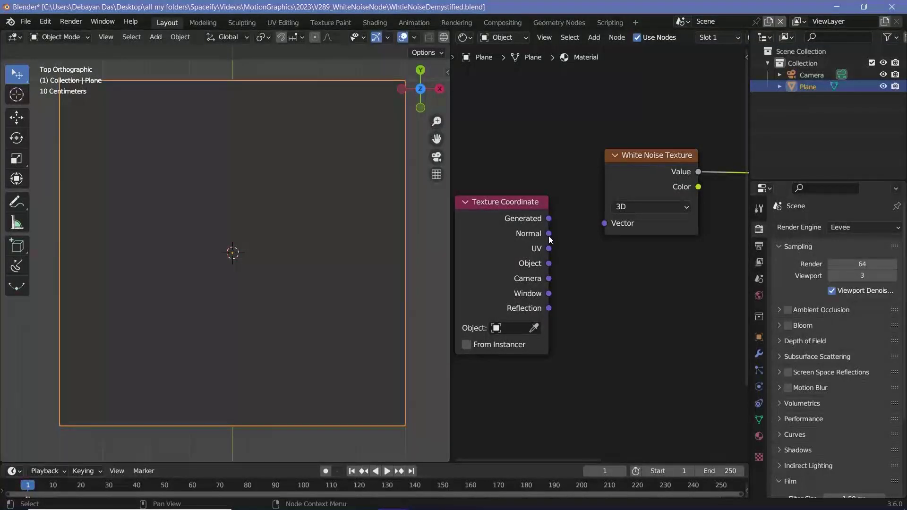
pyautogui.moveTo(549, 237); pyautogui.dragTo(605, 223)
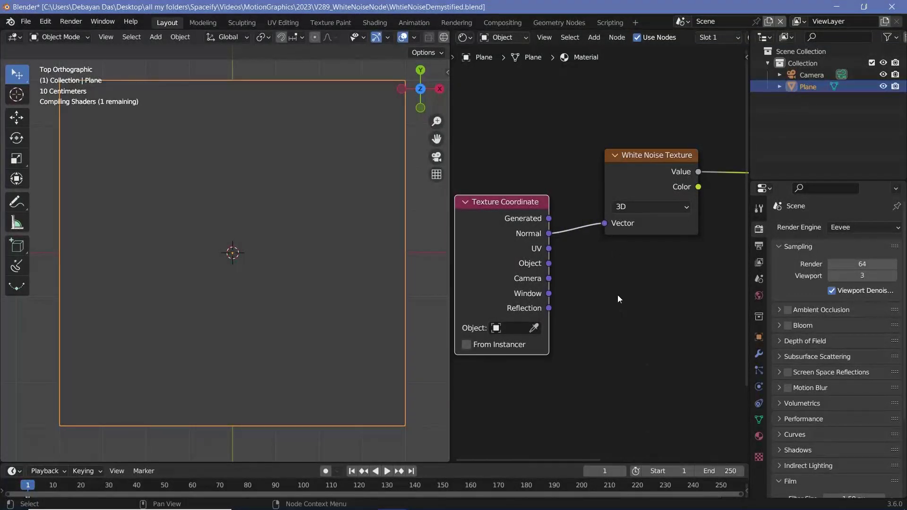
pyautogui.moveTo(548, 218); pyautogui.dragTo(605, 223)
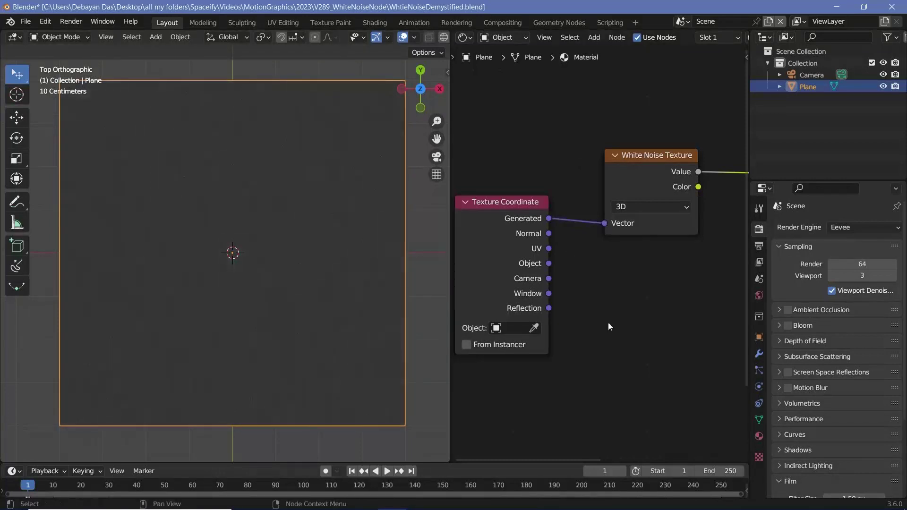
# - Preview the Texture Coordinate's Generated output on the plane and restore the Principled BSDF as the surface shader
pyautogui.keyDown('ctrl'); pyautogui.keyDown('shift'); pyautogui.click(489, 248); pyautogui.keyUp('shift'); pyautogui.keyUp('ctrl')
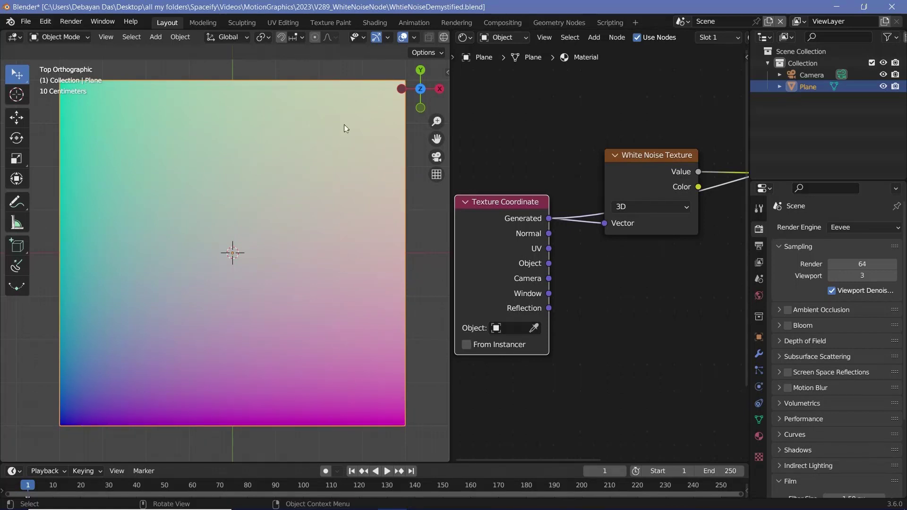
pyautogui.keyDown('ctrl'); pyautogui.keyDown('shift'); pyautogui.click(649, 184); pyautogui.keyUp('shift'); pyautogui.keyUp('ctrl')
pyautogui.moveTo(694, 160); pyautogui.dragTo(547, 190, button='middle')
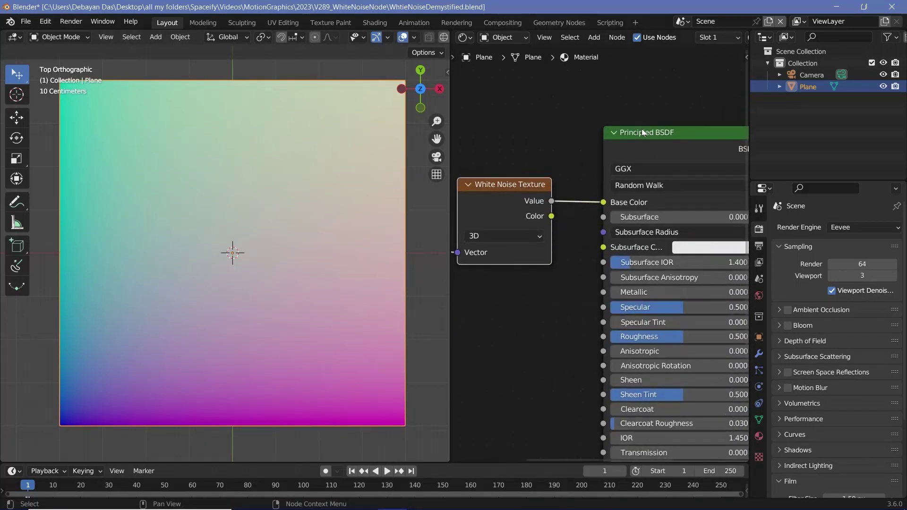
pyautogui.keyDown('ctrl'); pyautogui.keyDown('shift'); pyautogui.click(642, 132); pyautogui.keyUp('shift'); pyautogui.keyUp('ctrl')
pyautogui.press('Home')
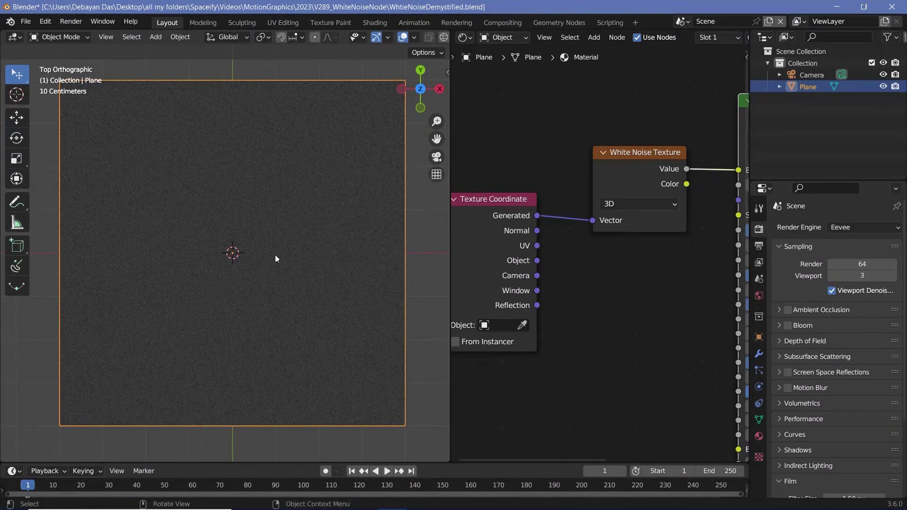
# - Examine the white noise grain on the plane both close up and at full extent
pyautogui.keyDown('shift'); pyautogui.moveTo(272, 262); pyautogui.dragTo(305, 261, button='middle'); pyautogui.keyUp('shift')
pyautogui.scroll(6, 305, 261)
pyautogui.scroll(3, 304, 260)
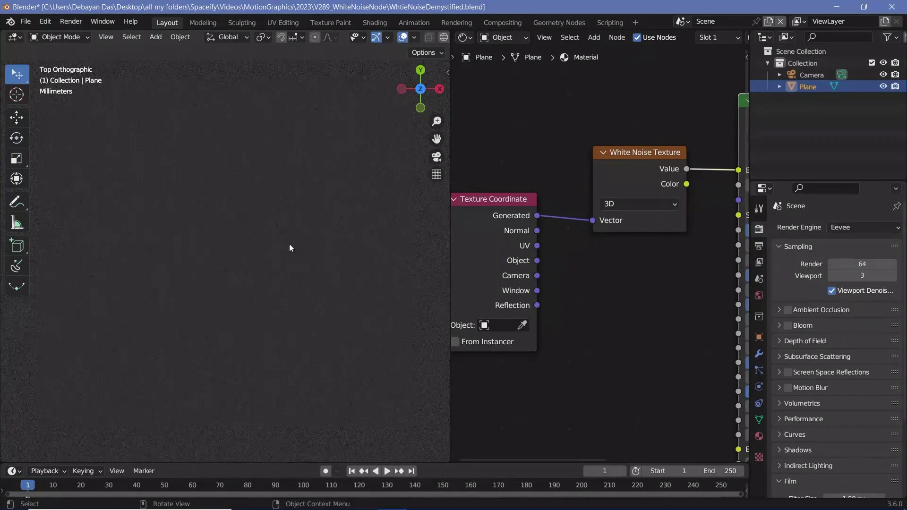
pyautogui.scroll(-2, 290, 245)
pyautogui.scroll(-2, 289, 247)
pyautogui.scroll(-10, 289, 247)
pyautogui.scroll(4, 290, 248)
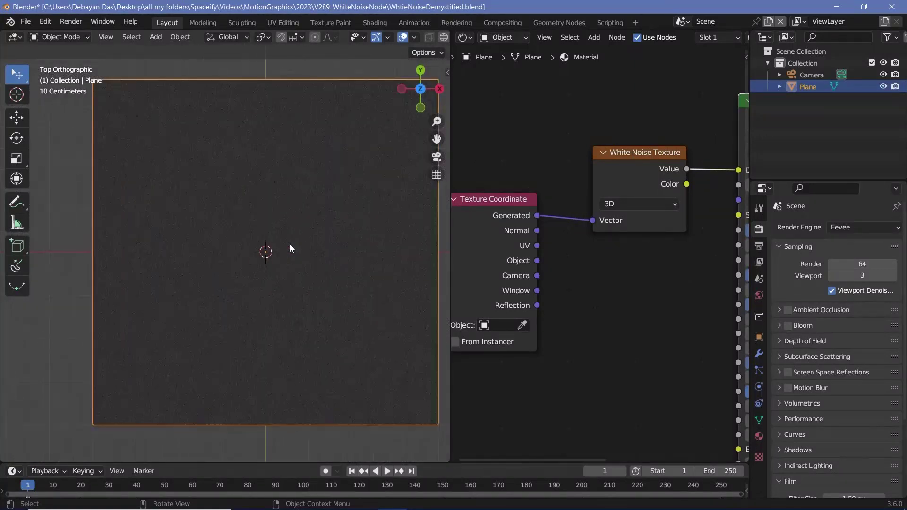
pyautogui.keyDown('shift'); pyautogui.moveTo(283, 236); pyautogui.dragTo(243, 240, button='middle'); pyautogui.keyUp('shift')
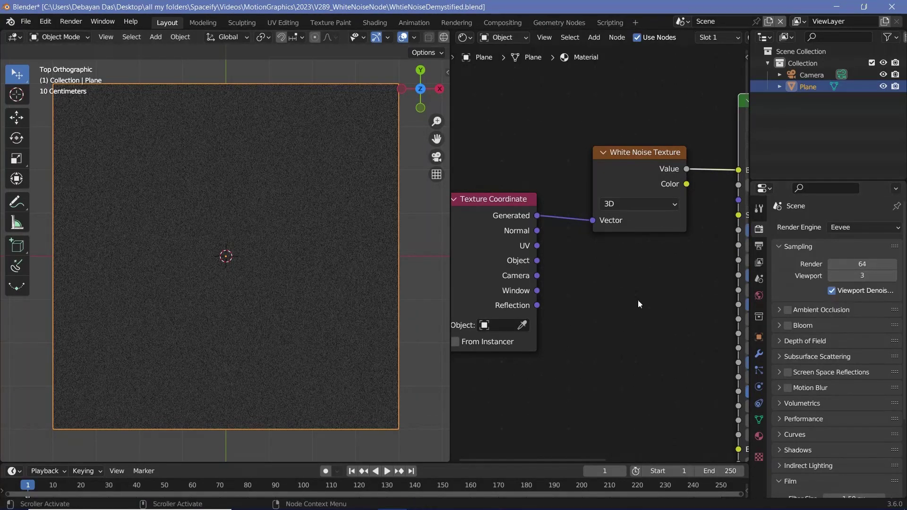
# - Set the Eevee viewport samples to 1000 and inspect the noise on the plane up close
pyautogui.click(863, 276)
pyautogui.write('3')
pyautogui.click(864, 277)
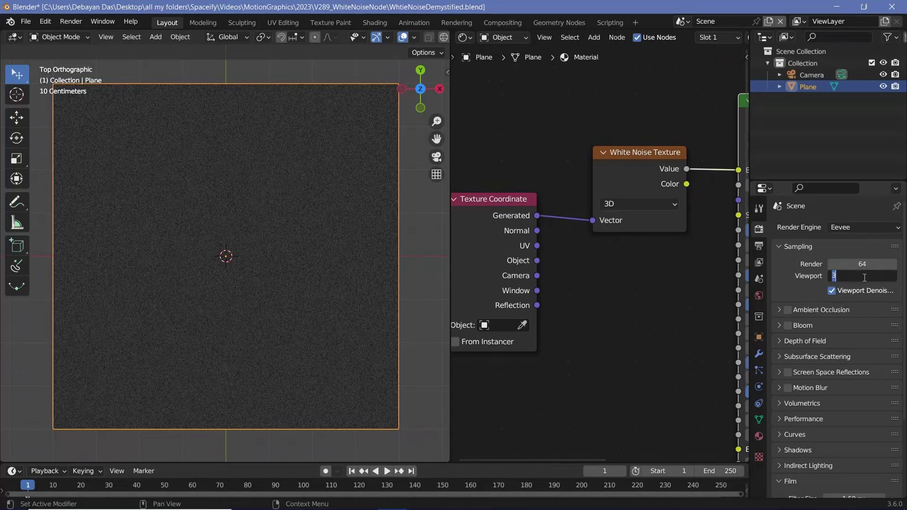
pyautogui.write('1000')
pyautogui.press('Return')
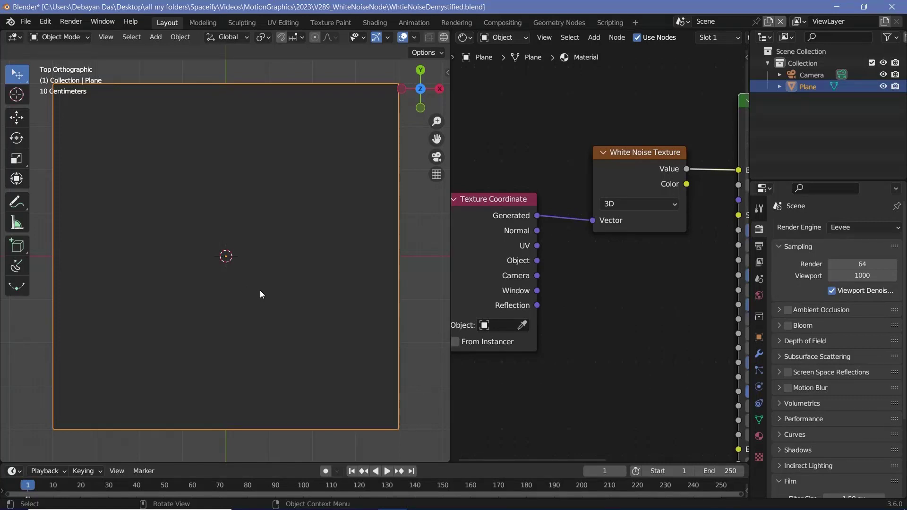
pyautogui.scroll(5, 279, 227)
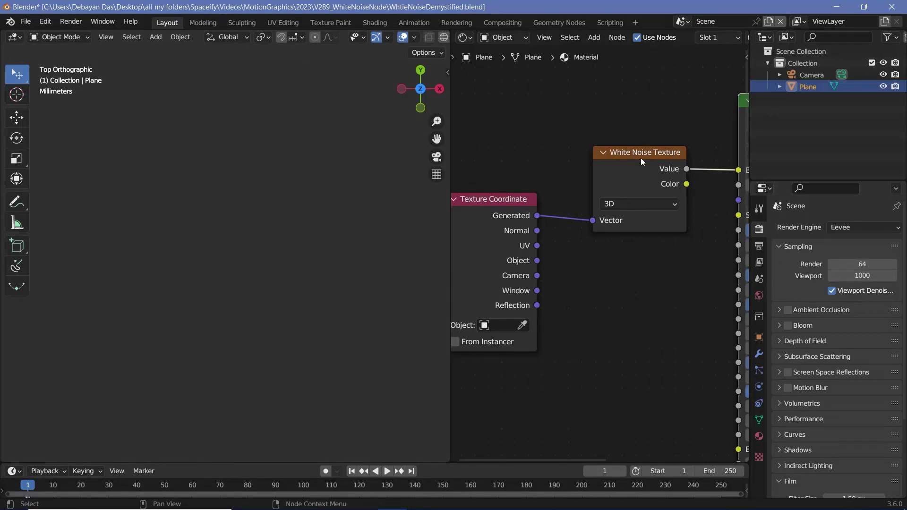
# - Enlarge the 3D viewport beside the shader editor and bring the empty space next to the plane into view
pyautogui.scroll(-5, 244, 210)
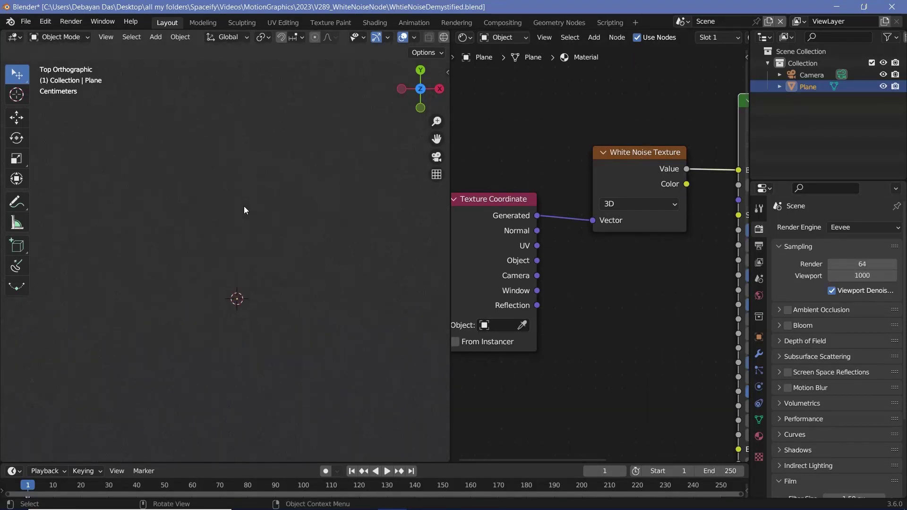
pyautogui.scroll(-4, 244, 206)
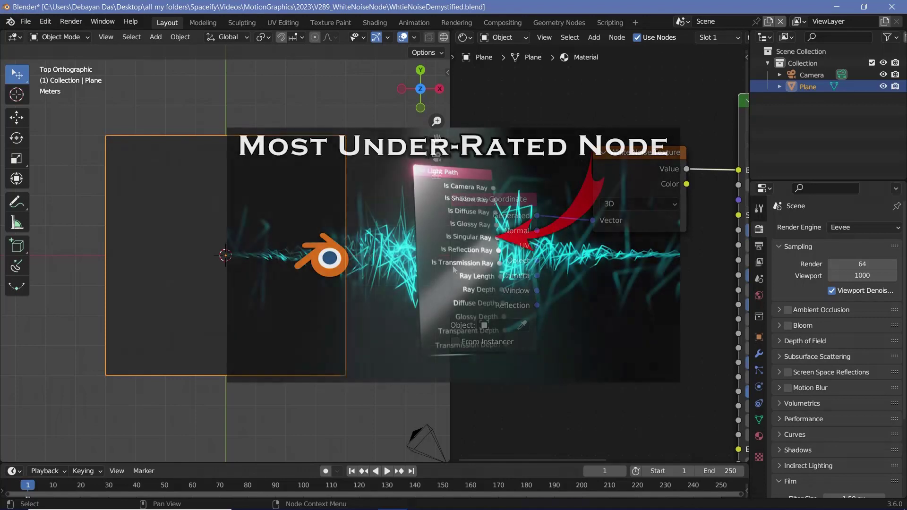
pyautogui.moveTo(450, 284); pyautogui.dragTo(619, 284)
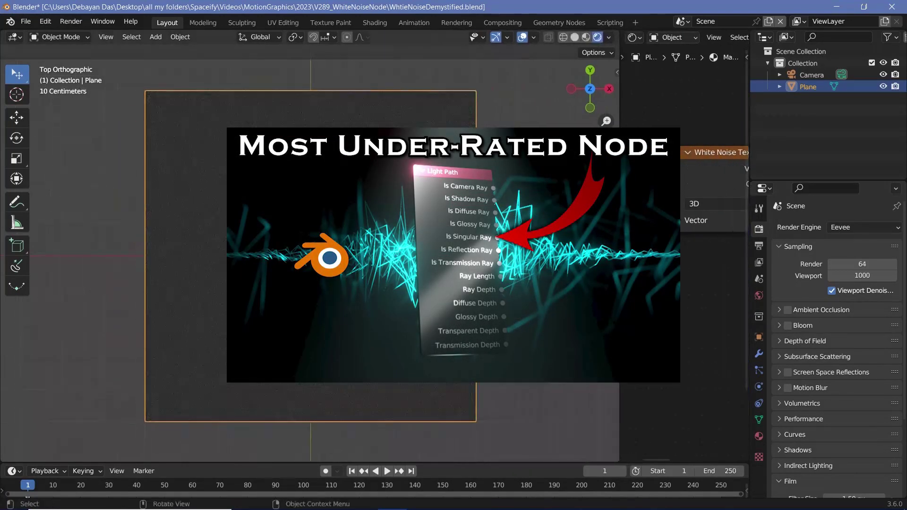
pyautogui.keyDown('shift'); pyautogui.moveTo(534, 288); pyautogui.dragTo(44, 286, button='middle'); pyautogui.keyUp('shift')
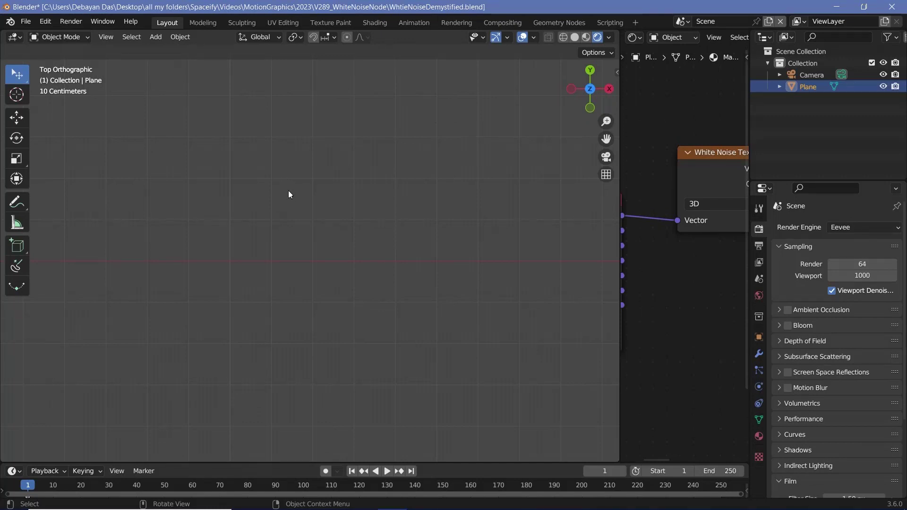
# - Sketch a triangular camera with a row of pixels, a circular object and a sun with rays using the Annotate tool
pyautogui.hotkey('shift', 'space')
pyautogui.press('d')
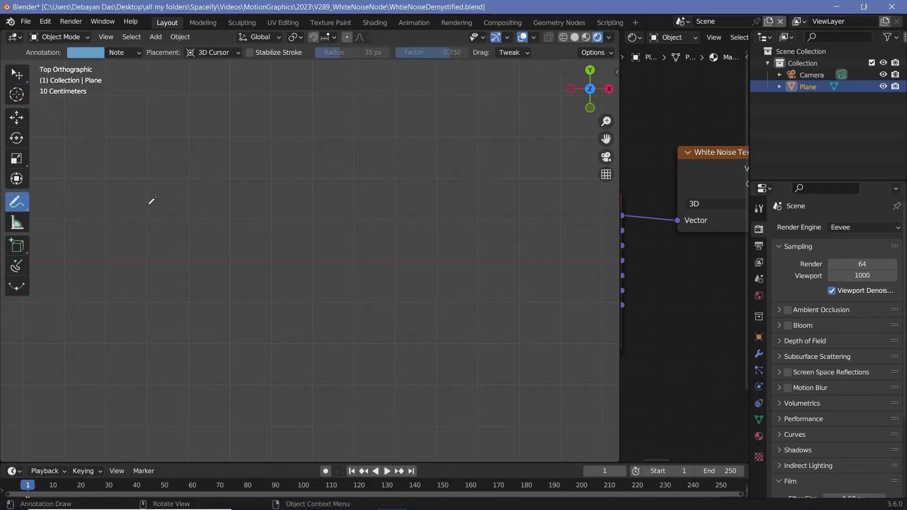
pyautogui.moveTo(140, 201)
pyautogui.mouseDown()
pyautogui.moveTo(191, 174)
pyautogui.moveTo(190, 216)
pyautogui.mouseUp()
pyautogui.moveTo(140, 201); pyautogui.dragTo(190, 214)
pyautogui.moveTo(190, 176); pyautogui.dragTo(193, 198)
pyautogui.moveTo(329, 184)
pyautogui.mouseDown()
pyautogui.moveTo(311, 208)
pyautogui.moveTo(328, 184)
pyautogui.mouseUp()
pyautogui.moveTo(409, 132); pyautogui.dragTo(405, 130)
pyautogui.moveTo(430, 118); pyautogui.dragTo(415, 129)
pyautogui.moveTo(433, 134); pyautogui.dragTo(418, 138)
pyautogui.moveTo(426, 154); pyautogui.dragTo(418, 149)
pyautogui.moveTo(395, 152); pyautogui.dragTo(403, 147)
pyautogui.moveTo(385, 137); pyautogui.dragTo(401, 140)
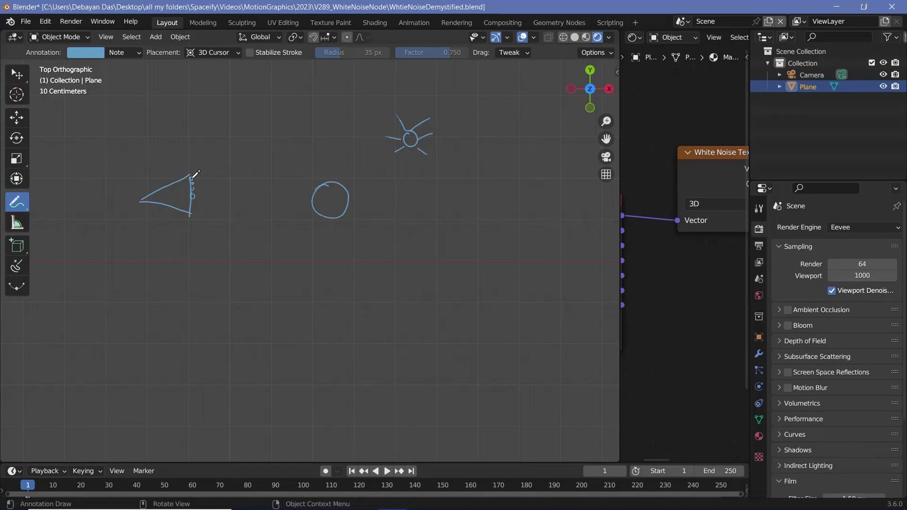
# - Draw ray arrows from the sketched camera's pixels toward the circular object and erase them
pyautogui.moveTo(191, 177); pyautogui.dragTo(311, 176)
pyautogui.moveTo(321, 169); pyautogui.dragTo(320, 181)
pyautogui.moveTo(191, 179)
pyautogui.mouseDown()
pyautogui.moveTo(341, 164)
pyautogui.moveTo(334, 171)
pyautogui.mouseUp()
pyautogui.moveTo(192, 183); pyautogui.dragTo(308, 196)
pyautogui.moveTo(307, 188); pyautogui.dragTo(305, 204)
pyautogui.moveTo(336, 157)
pyautogui.keyDown('ctrl'); pyautogui.mouseDown()
pyautogui.moveTo(310, 166)
pyautogui.moveTo(296, 186)
pyautogui.moveTo(225, 175)
pyautogui.mouseUp(); pyautogui.keyUp('ctrl')
# - Draw a ray from a point on the circular object back to the camera, and erase the whole sketch
pyautogui.moveTo(317, 181)
pyautogui.mouseDown()
pyautogui.moveTo(192, 185)
pyautogui.moveTo(200, 189)
pyautogui.mouseUp()
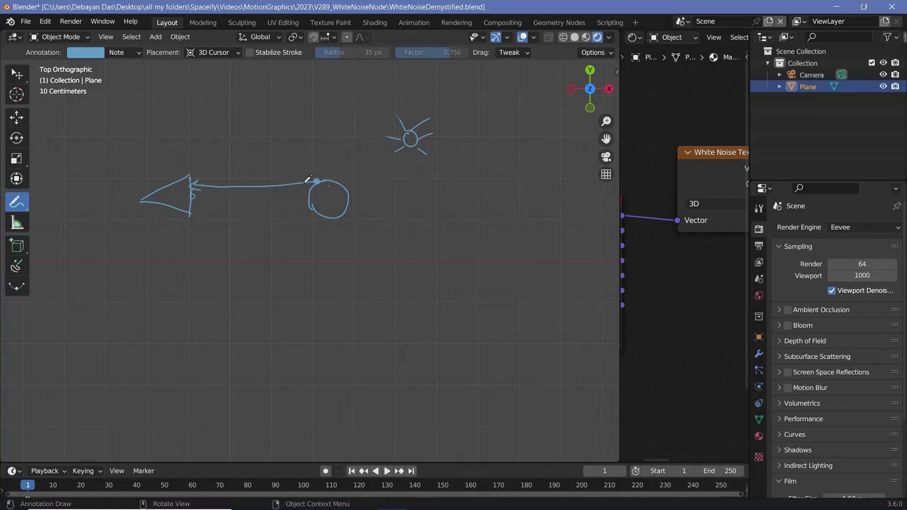
pyautogui.moveTo(316, 181); pyautogui.dragTo(416, 180)
pyautogui.moveTo(141, 186)
pyautogui.keyDown('ctrl'); pyautogui.mouseDown()
pyautogui.moveTo(406, 154)
pyautogui.moveTo(426, 128)
pyautogui.mouseUp(); pyautogui.keyUp('ctrl')
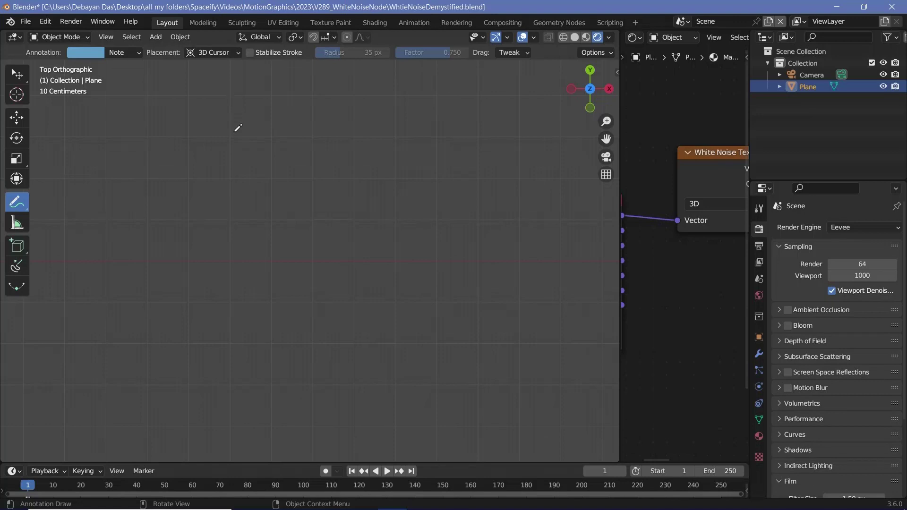
# - Sketch a row of four adjoining pixel squares, hatch the second one and place sample dots in the first
pyautogui.moveTo(234, 132)
pyautogui.mouseDown()
pyautogui.moveTo(231, 97)
pyautogui.moveTo(233, 131)
pyautogui.moveTo(271, 135)
pyautogui.mouseUp()
pyautogui.moveTo(268, 97); pyautogui.dragTo(270, 134)
pyautogui.moveTo(229, 97)
pyautogui.mouseDown()
pyautogui.moveTo(273, 95)
pyautogui.moveTo(316, 137)
pyautogui.mouseUp()
pyautogui.moveTo(310, 95); pyautogui.dragTo(310, 138)
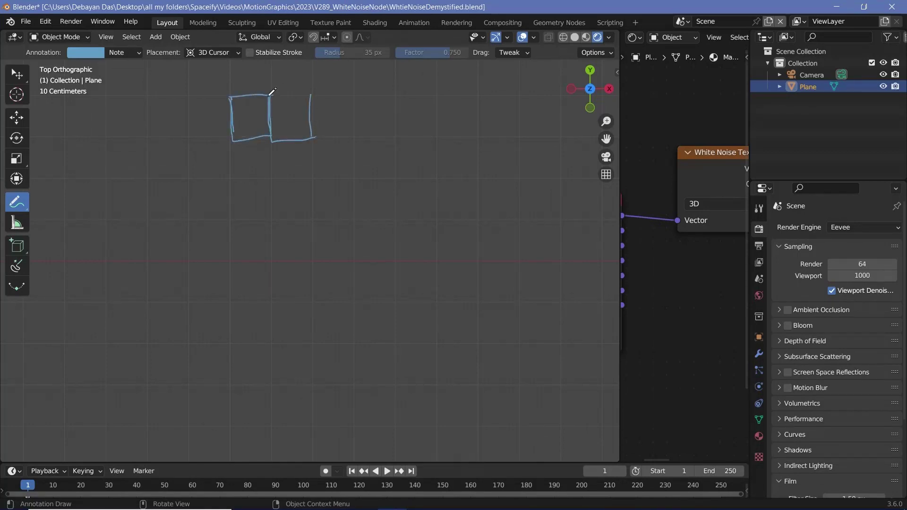
pyautogui.moveTo(270, 95)
pyautogui.mouseDown()
pyautogui.moveTo(310, 94)
pyautogui.moveTo(295, 113)
pyautogui.moveTo(309, 124)
pyautogui.moveTo(299, 134)
pyautogui.mouseUp()
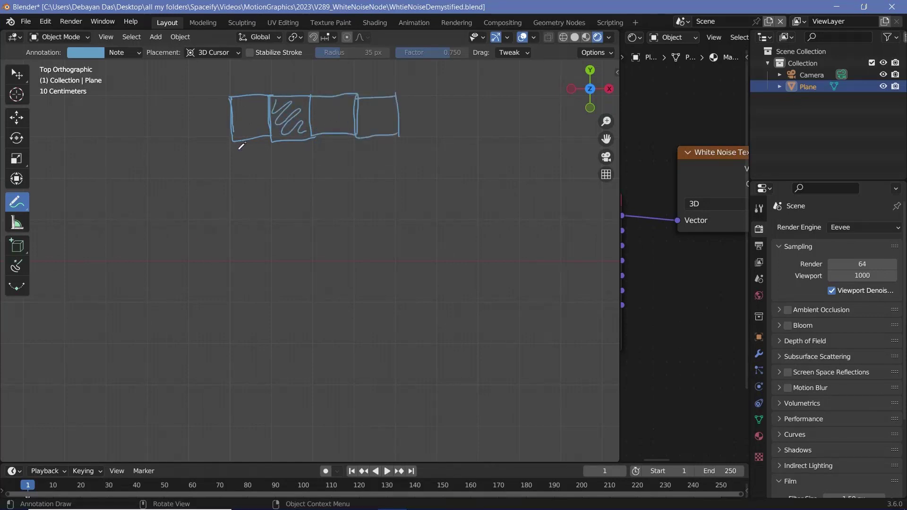
pyautogui.click(248, 118)
pyautogui.click(242, 128)
# - Set the Eevee viewport samples to 3
pyautogui.click(862, 275)
pyautogui.write('3')
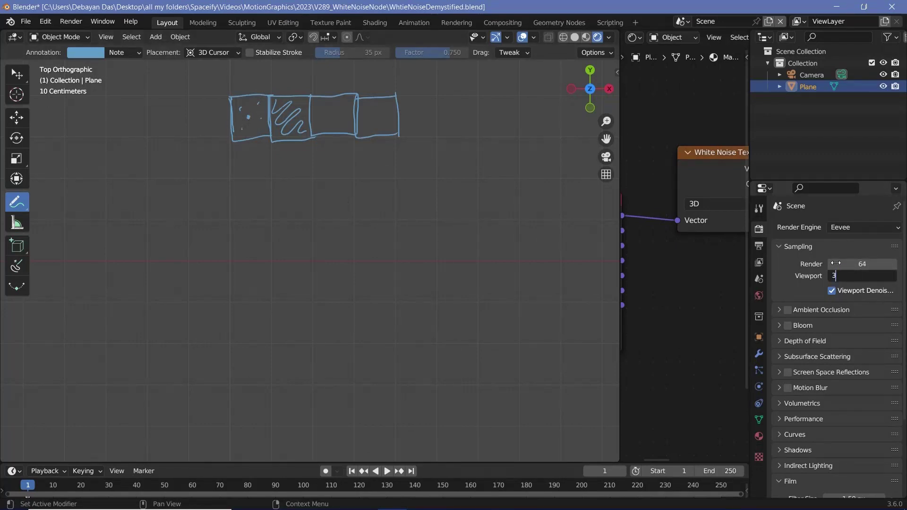
pyautogui.press('Return')
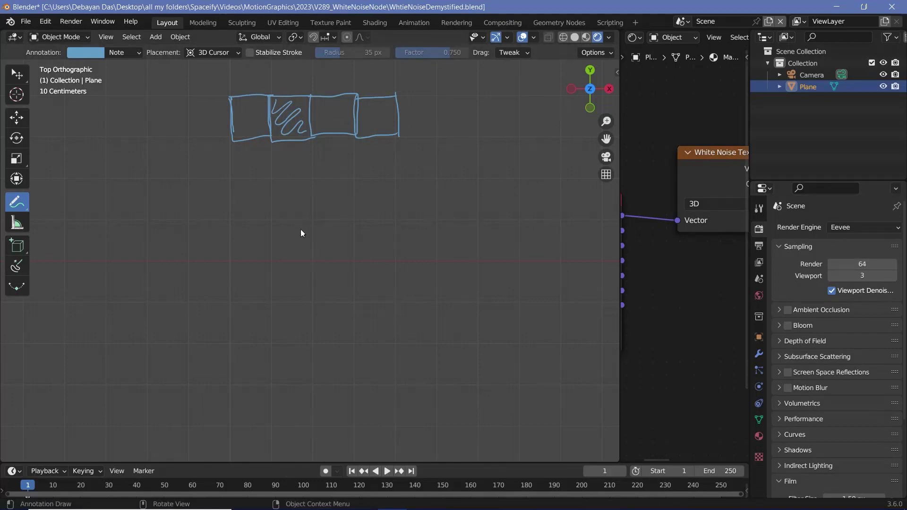
# - Sketch a bucket below the four pixel squares and draw a dotted arrow from each square into it
pyautogui.moveTo(279, 238)
pyautogui.mouseDown()
pyautogui.moveTo(355, 306)
pyautogui.moveTo(314, 300)
pyautogui.moveTo(355, 304)
pyautogui.mouseUp()
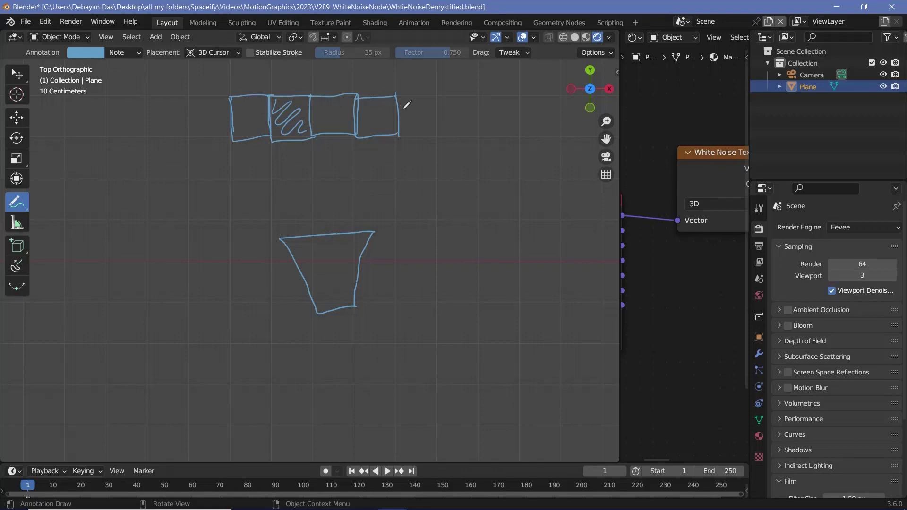
pyautogui.moveTo(244, 120); pyautogui.dragTo(303, 235)
pyautogui.moveTo(291, 132)
pyautogui.mouseDown()
pyautogui.moveTo(320, 230)
pyautogui.moveTo(327, 215)
pyautogui.mouseUp()
pyautogui.moveTo(334, 124)
pyautogui.mouseDown()
pyautogui.moveTo(340, 232)
pyautogui.moveTo(336, 219)
pyautogui.mouseUp()
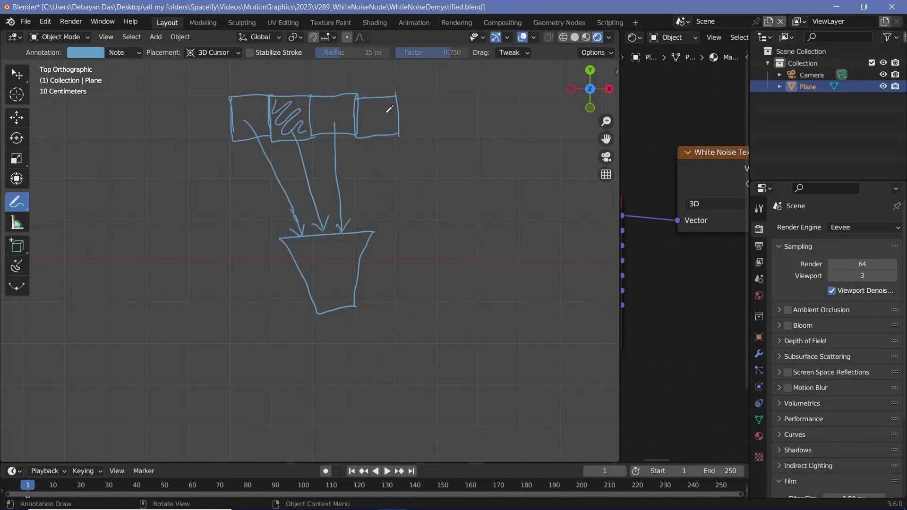
pyautogui.moveTo(387, 117); pyautogui.dragTo(355, 231)
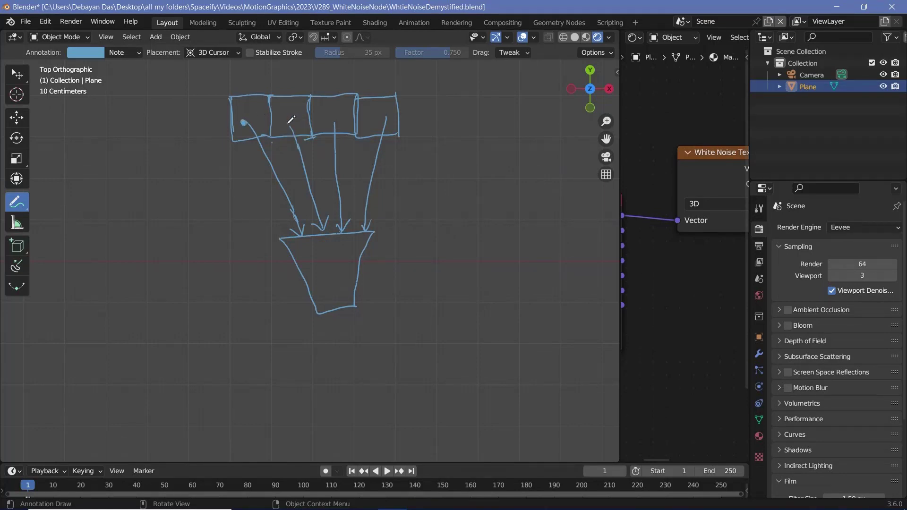
pyautogui.click(288, 124)
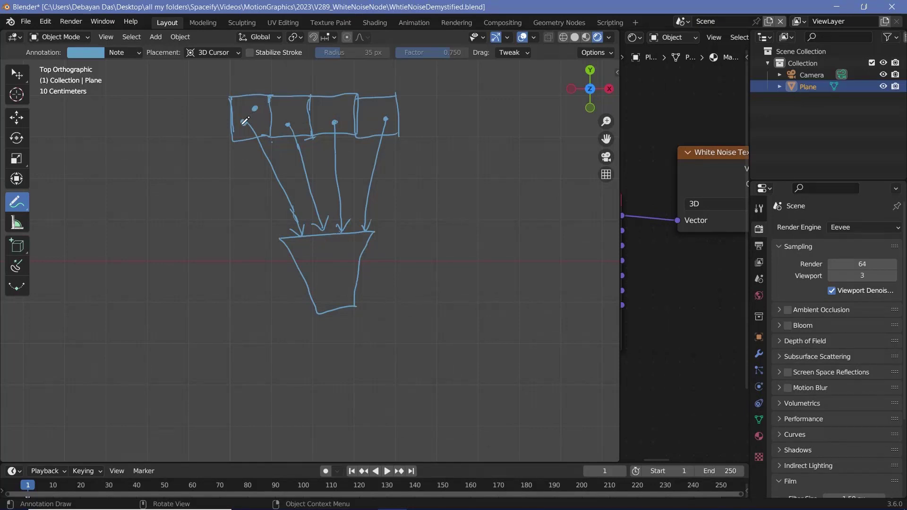
# - Add a second sample dot to the pixel squares with arrows leading into the bucket
pyautogui.moveTo(256, 109)
pyautogui.mouseDown()
pyautogui.moveTo(286, 164)
pyautogui.moveTo(301, 234)
pyautogui.moveTo(306, 219)
pyautogui.mouseUp()
pyautogui.click(289, 109)
pyautogui.moveTo(289, 111); pyautogui.dragTo(326, 231)
pyautogui.click(319, 122)
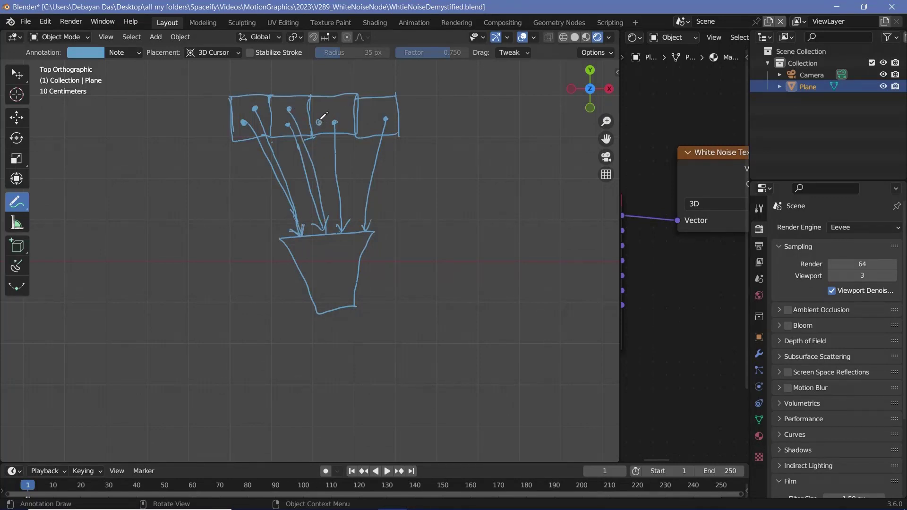
pyautogui.moveTo(320, 123); pyautogui.dragTo(340, 202)
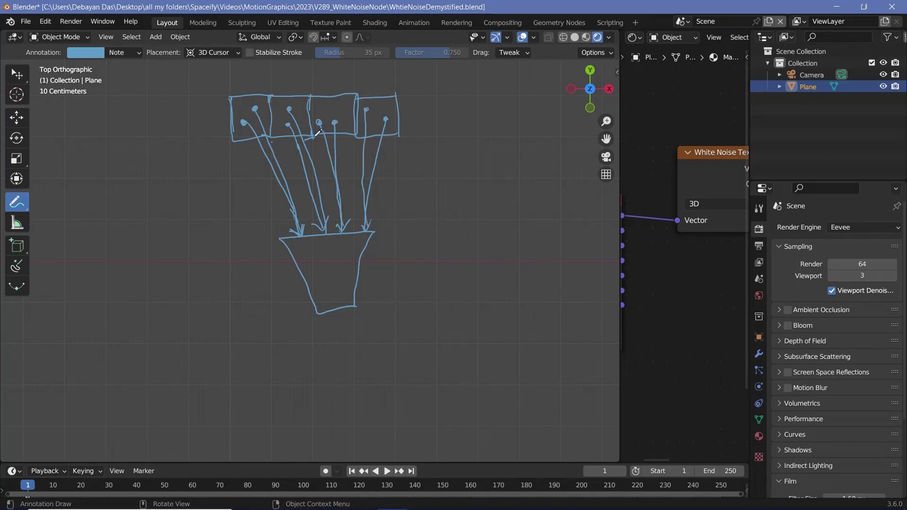
# - Add a third sample dot to the pixel squares and connect each to the bucket
pyautogui.click(239, 104)
pyautogui.moveTo(239, 105)
pyautogui.mouseDown()
pyautogui.moveTo(267, 137)
pyautogui.moveTo(296, 229)
pyautogui.mouseUp()
pyautogui.moveTo(276, 120); pyautogui.dragTo(326, 227)
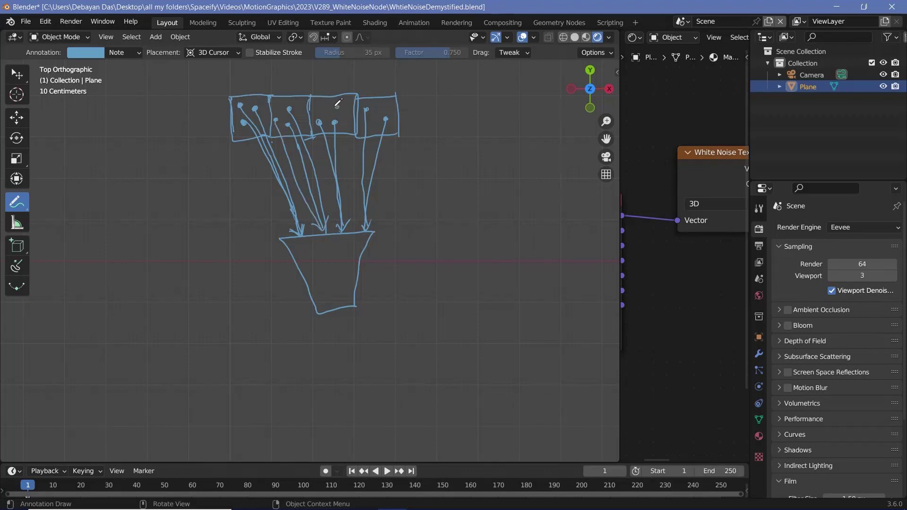
pyautogui.moveTo(337, 106); pyautogui.dragTo(339, 171)
# - Annotate the value range 0 → 1 and sketch a separate pixel square containing three sample dots
pyautogui.moveTo(80, 166)
pyautogui.mouseDown()
pyautogui.moveTo(116, 158)
pyautogui.moveTo(117, 169)
pyautogui.mouseUp()
pyautogui.moveTo(135, 148); pyautogui.dragTo(144, 172)
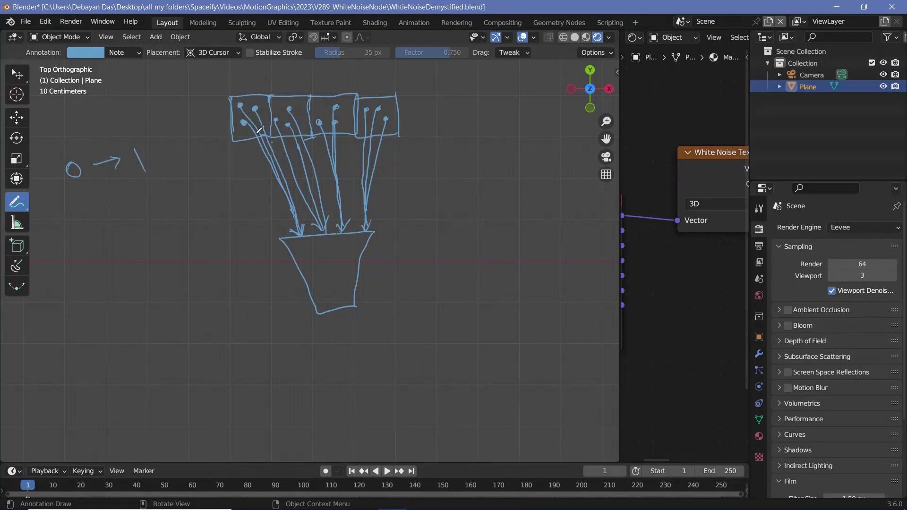
pyautogui.moveTo(475, 141); pyautogui.dragTo(477, 144)
pyautogui.click(491, 154)
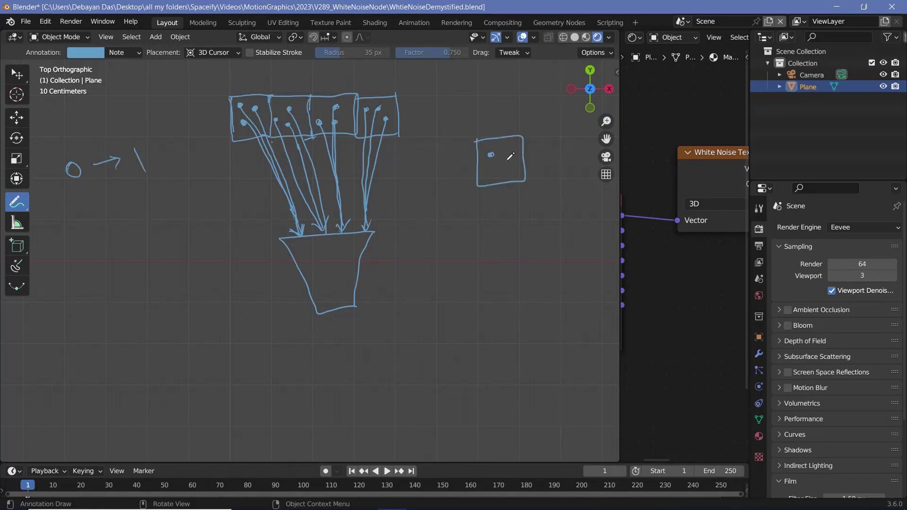
pyautogui.click(509, 158)
pyautogui.click(493, 172)
# - Label the separate square's three sample dots with arrows to the values 0.1, 0.9 and 0.5
pyautogui.moveTo(491, 153); pyautogui.dragTo(482, 108)
pyautogui.moveTo(489, 108); pyautogui.dragTo(496, 101)
pyautogui.moveTo(518, 160)
pyautogui.mouseDown()
pyautogui.moveTo(544, 165)
pyautogui.moveTo(547, 176)
pyautogui.moveTo(570, 160)
pyautogui.mouseUp()
pyautogui.moveTo(581, 153); pyautogui.dragTo(583, 168)
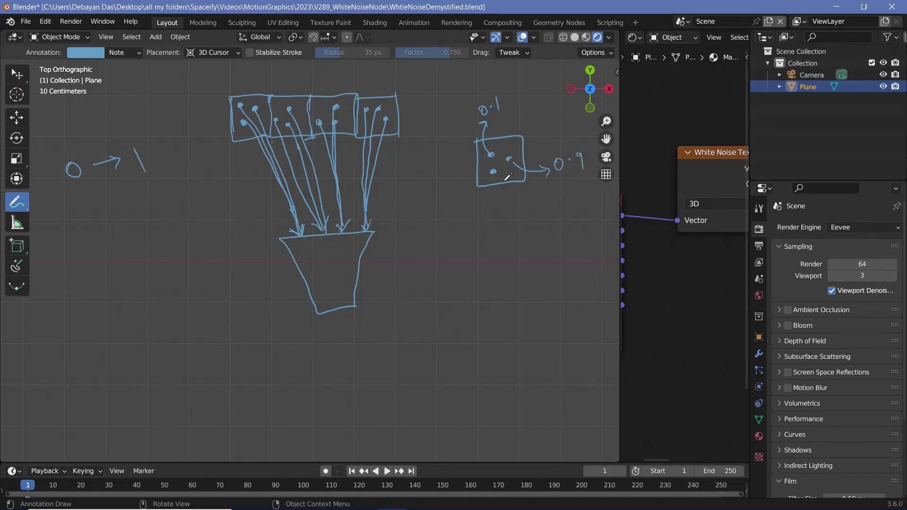
pyautogui.moveTo(493, 178)
pyautogui.mouseDown()
pyautogui.moveTo(487, 214)
pyautogui.moveTo(496, 213)
pyautogui.moveTo(479, 228)
pyautogui.moveTo(499, 236)
pyautogui.mouseUp()
pyautogui.click(489, 231)
# - Mark a dot inside the bucket and write the averaged result ⇒ 0.5 with a double underline
pyautogui.moveTo(299, 240)
pyautogui.mouseDown()
pyautogui.moveTo(301, 247)
pyautogui.moveTo(298, 240)
pyautogui.mouseUp()
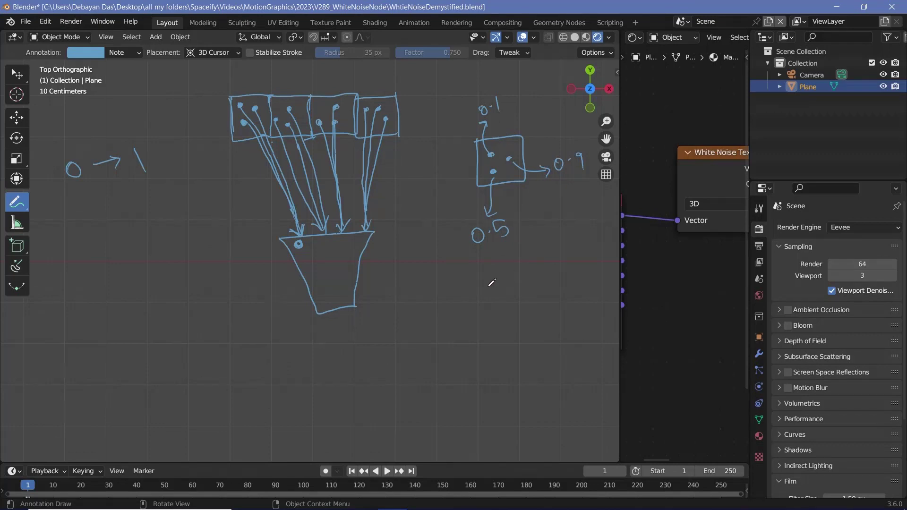
pyautogui.moveTo(488, 286); pyautogui.dragTo(514, 300)
pyautogui.moveTo(491, 293)
pyautogui.mouseDown()
pyautogui.moveTo(543, 275)
pyautogui.moveTo(567, 287)
pyautogui.mouseUp()
pyautogui.moveTo(548, 303); pyautogui.dragTo(579, 303)
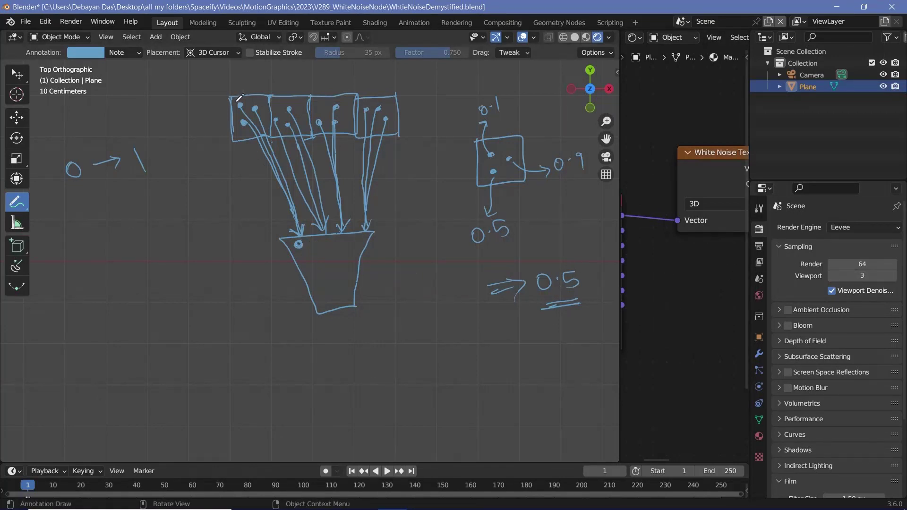
# - Label the four pixel squares with arrows to the values 0.49, 0.51, 0.52 and 0.50
pyautogui.moveTo(231, 121)
pyautogui.mouseDown()
pyautogui.moveTo(142, 110)
pyautogui.moveTo(167, 114)
pyautogui.mouseUp()
pyautogui.click(145, 108)
pyautogui.moveTo(285, 106)
pyautogui.mouseDown()
pyautogui.moveTo(292, 83)
pyautogui.moveTo(309, 72)
pyautogui.moveTo(324, 79)
pyautogui.mouseUp()
pyautogui.moveTo(337, 65)
pyautogui.mouseDown()
pyautogui.moveTo(337, 77)
pyautogui.moveTo(369, 84)
pyautogui.moveTo(385, 69)
pyautogui.moveTo(398, 73)
pyautogui.mouseUp()
pyautogui.moveTo(408, 66)
pyautogui.mouseDown()
pyautogui.moveTo(400, 79)
pyautogui.moveTo(430, 74)
pyautogui.mouseUp()
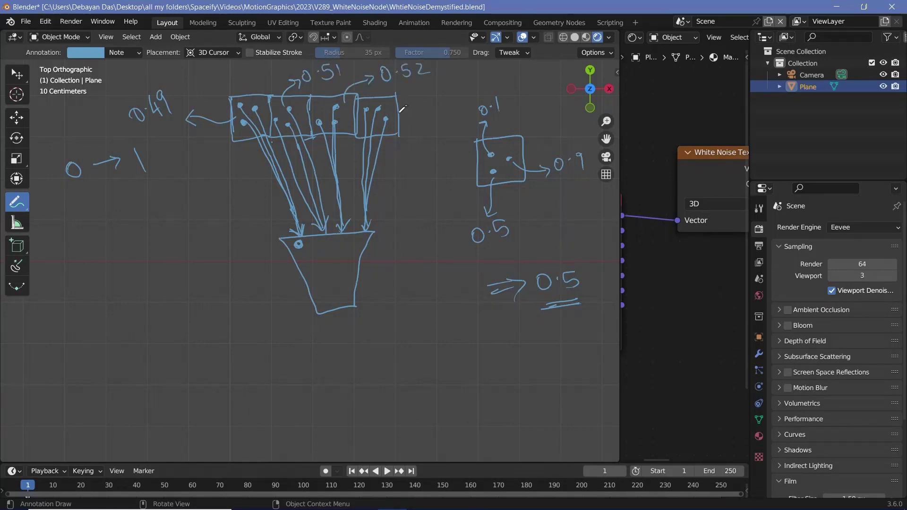
pyautogui.moveTo(399, 111); pyautogui.dragTo(468, 85)
pyautogui.click(446, 98)
# - Sketch a tilted plane with double-headed arrows along two sides and hatch its surface
pyautogui.moveTo(90, 281)
pyautogui.mouseDown()
pyautogui.moveTo(195, 325)
pyautogui.moveTo(163, 257)
pyautogui.moveTo(89, 281)
pyautogui.moveTo(100, 347)
pyautogui.mouseUp()
pyautogui.moveTo(61, 292); pyautogui.dragTo(90, 297)
pyautogui.moveTo(118, 357)
pyautogui.mouseDown()
pyautogui.moveTo(197, 340)
pyautogui.moveTo(185, 352)
pyautogui.moveTo(115, 361)
pyautogui.moveTo(141, 366)
pyautogui.mouseUp()
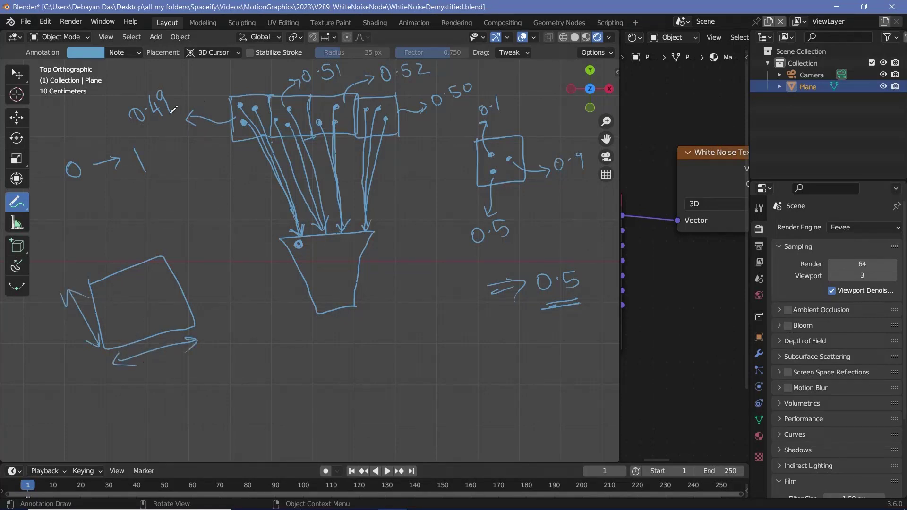
pyautogui.moveTo(92, 283)
pyautogui.mouseDown()
pyautogui.moveTo(105, 289)
pyautogui.moveTo(117, 279)
pyautogui.moveTo(171, 301)
pyautogui.moveTo(148, 298)
pyautogui.mouseUp()
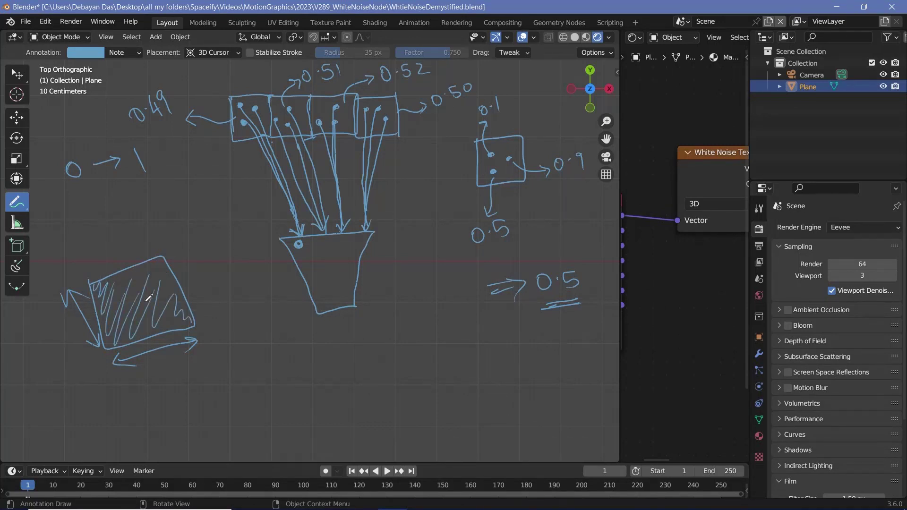
pyautogui.moveTo(110, 253)
pyautogui.mouseDown()
pyautogui.moveTo(118, 258)
pyautogui.moveTo(111, 252)
pyautogui.moveTo(143, 238)
pyautogui.mouseUp()
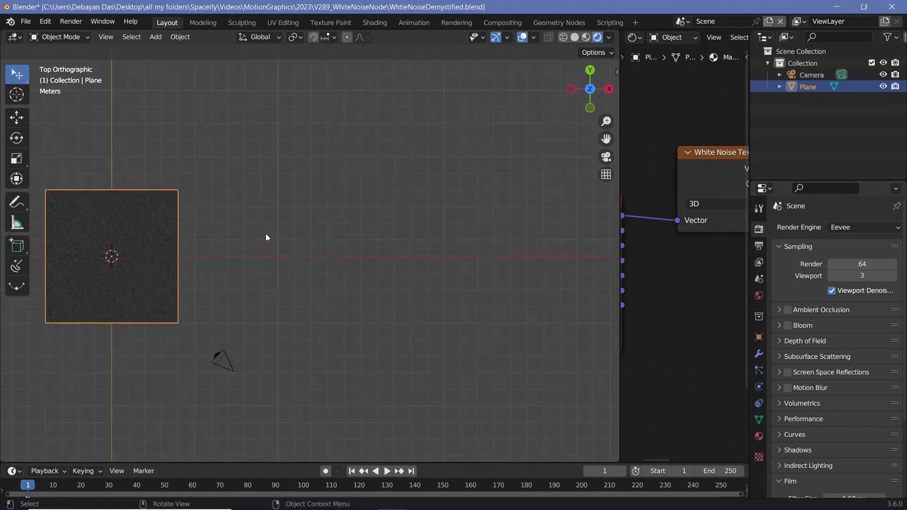
# - Frame the plane in a narrower 3D viewport and move the Texture Coordinate node farther from the White Noise Texture
pyautogui.moveTo(265, 233); pyautogui.dragTo(322, 230, button='middle')
pyautogui.press('KP_Decimal')
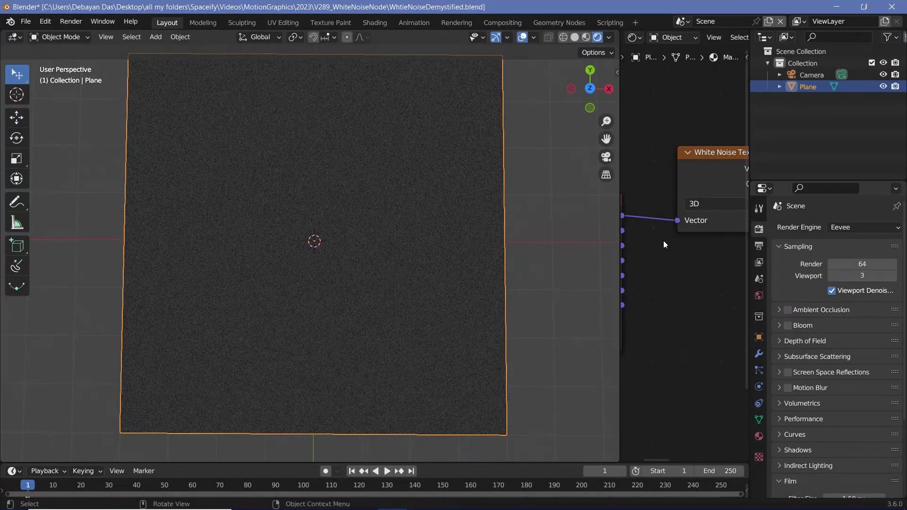
pyautogui.moveTo(620, 187); pyautogui.dragTo(469, 187)
pyautogui.moveTo(537, 172); pyautogui.dragTo(609, 141, button='middle')
pyautogui.click(571, 188)
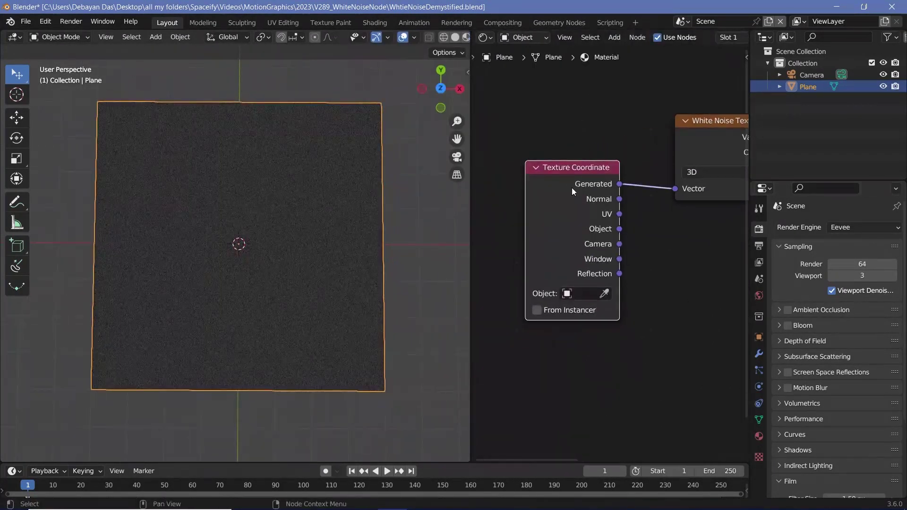
pyautogui.moveTo(571, 188); pyautogui.dragTo(540, 226, button='middle')
pyautogui.moveTo(539, 226); pyautogui.dragTo(501, 190)
pyautogui.moveTo(501, 190); pyautogui.dragTo(517, 188, button='middle')
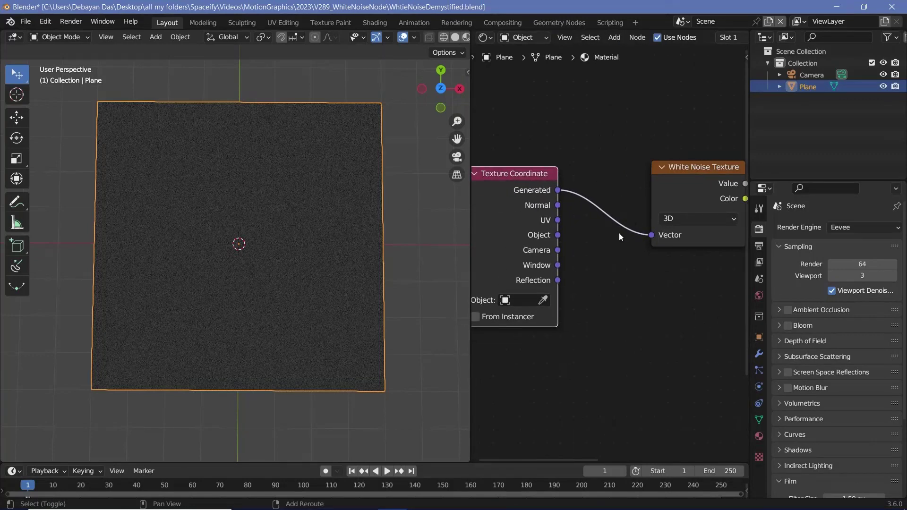
# - Insert a Mapping node between Texture Coordinate and White Noise Texture, with its scale set to 22.940 on all axes
pyautogui.hotkey('shift', 'a')
pyautogui.click(613, 239)
pyautogui.write('ma')
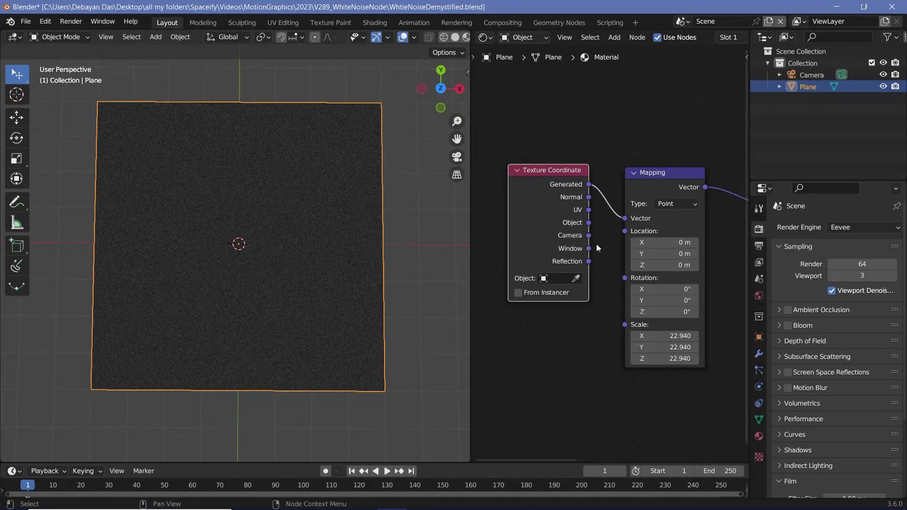
# - Insert a Vector Math node set to Ceil between the Mapping node and the White Noise Texture
pyautogui.moveTo(542, 245); pyautogui.dragTo(436, 242, button='middle')
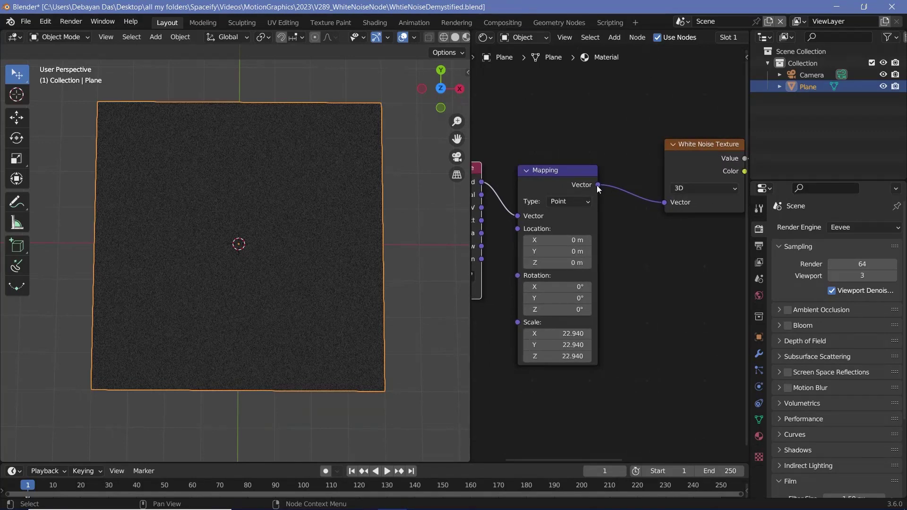
pyautogui.hotkey('shift', 'a')
pyautogui.write('vec')
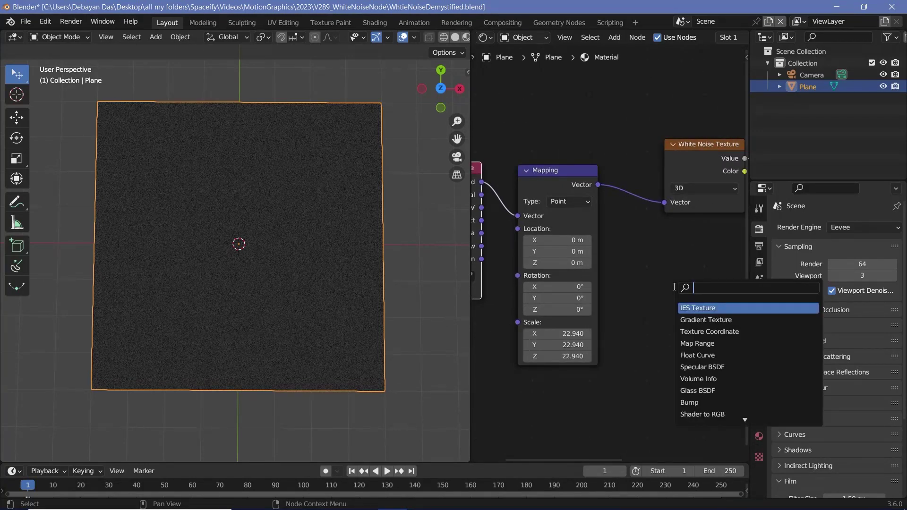
pyautogui.write('tor ma')
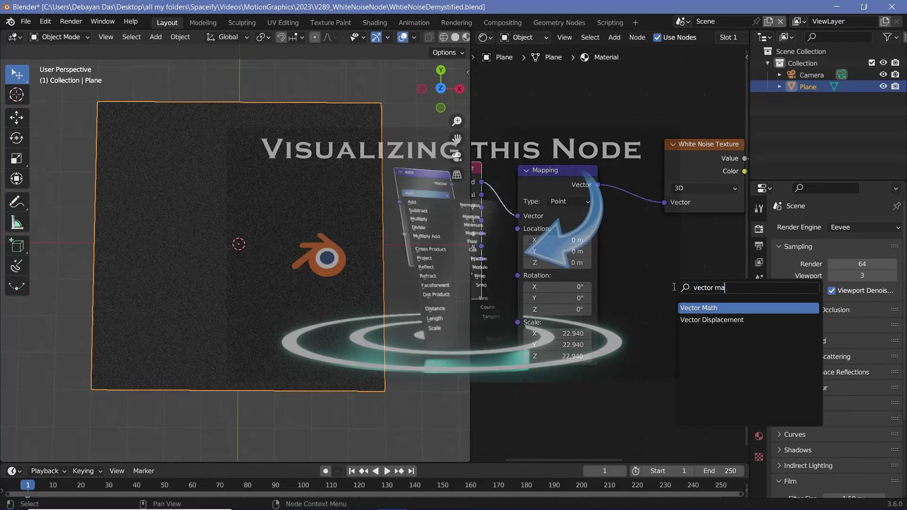
pyautogui.press('Return')
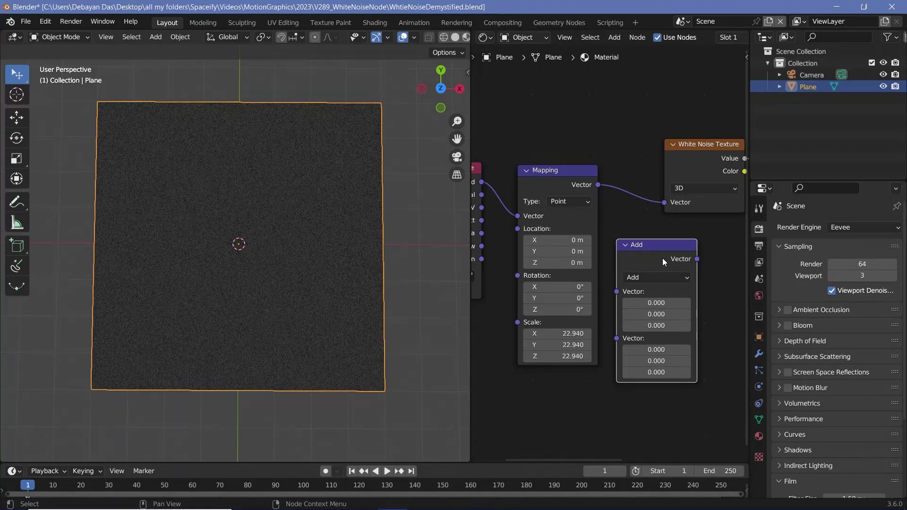
pyautogui.click(665, 277)
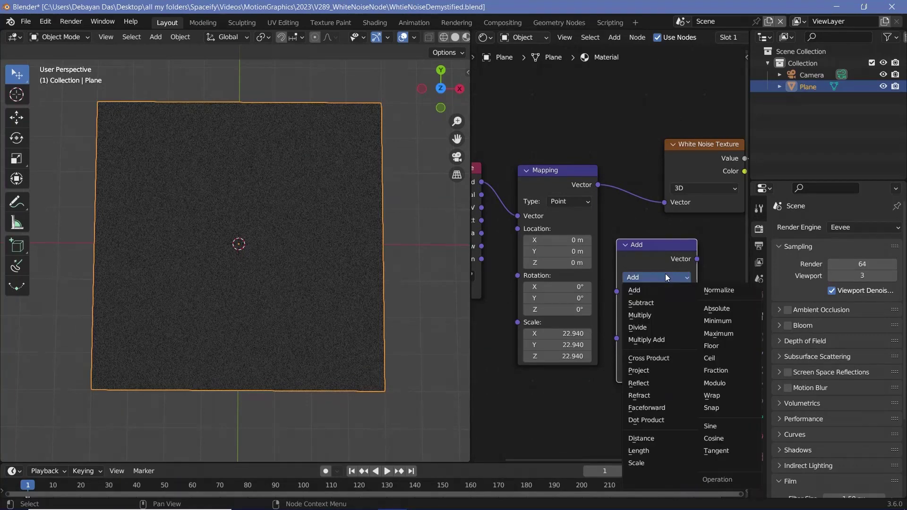
pyautogui.click(728, 357)
pyautogui.moveTo(644, 260); pyautogui.dragTo(671, 196)
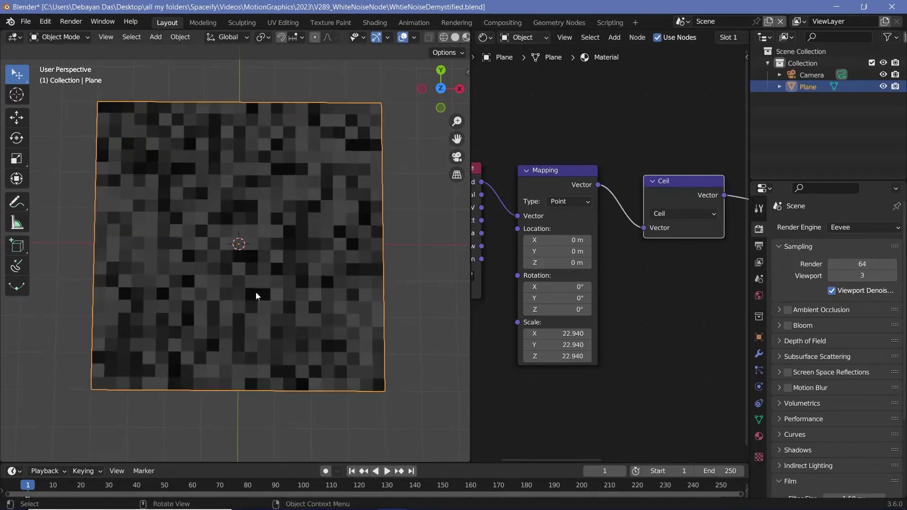
# - Set the Eevee viewport sampling to 16
pyautogui.scroll(10, 236, 224)
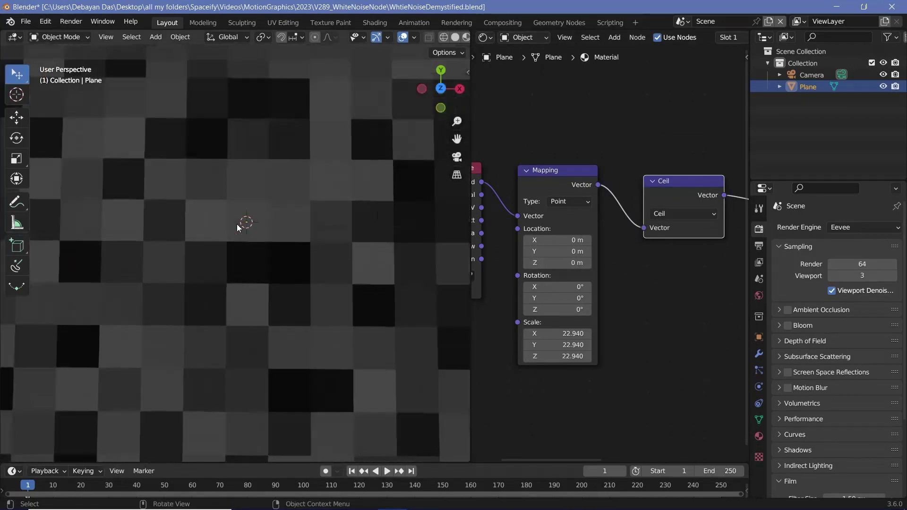
pyautogui.scroll(-4, 231, 255)
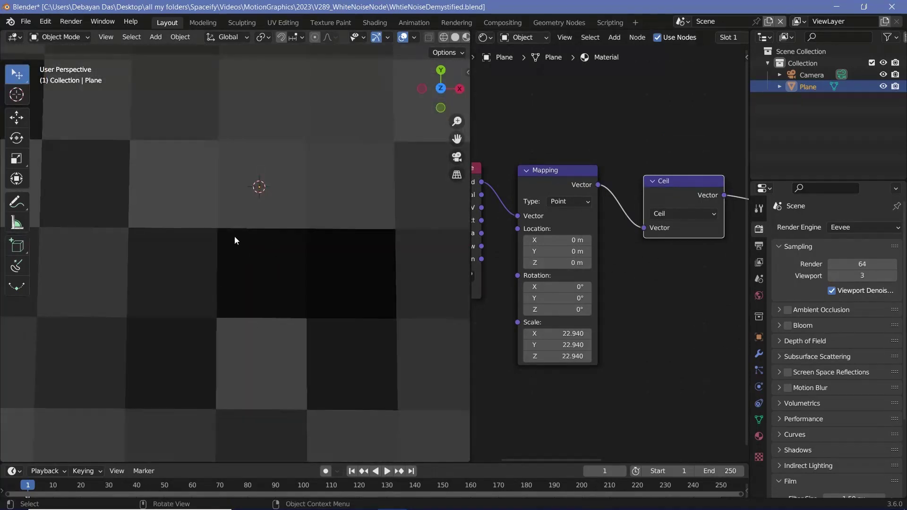
pyautogui.moveTo(853, 276)
pyautogui.mouseDown()
pyautogui.moveTo(869, 275)
pyautogui.moveTo(853, 276)
pyautogui.mouseUp()
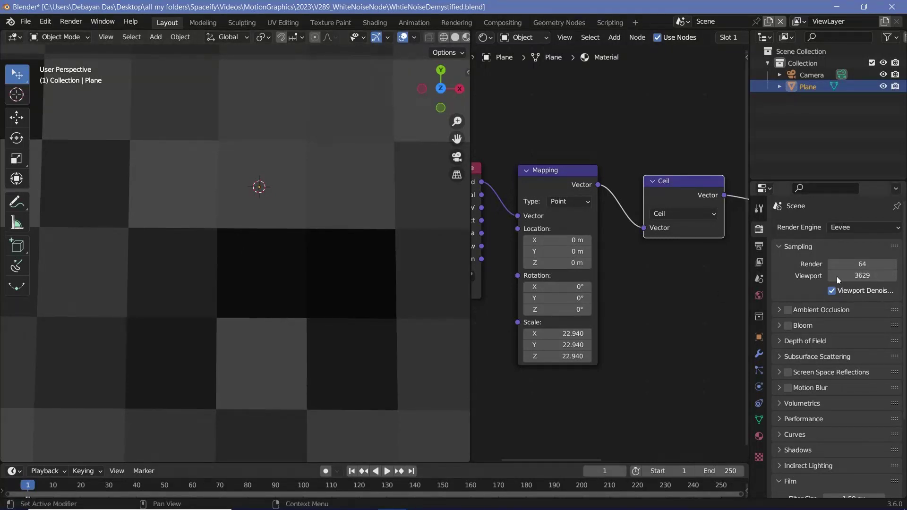
pyautogui.click(860, 277)
pyautogui.write('16')
pyautogui.press('Return')
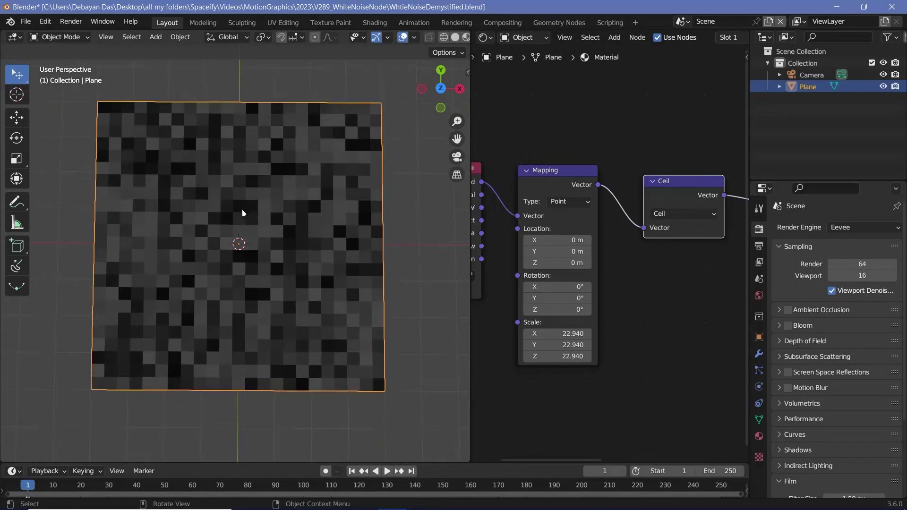
# - Reduce the Mapping node's scale to 3.020 on all axes
pyautogui.scroll(-2, 227, 216)
pyautogui.scroll(8, 217, 218)
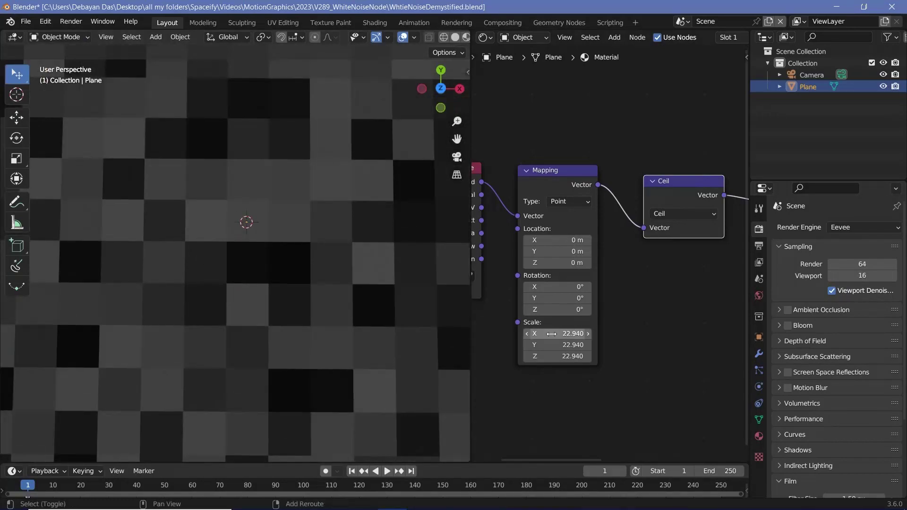
pyautogui.moveTo(551, 333)
pyautogui.keyDown('alt'); pyautogui.mouseDown()
pyautogui.moveTo(609, 334)
pyautogui.moveTo(539, 334)
pyautogui.mouseUp(); pyautogui.keyUp('alt')
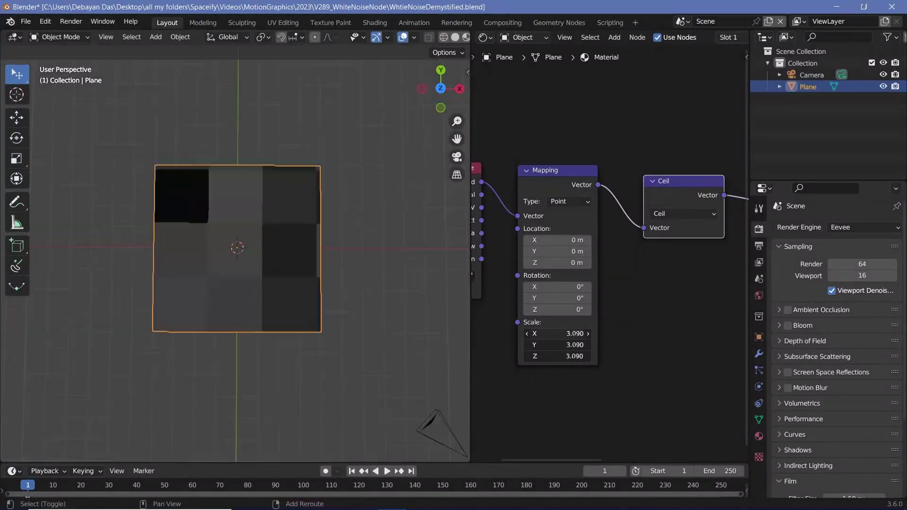
pyautogui.keyDown('alt'); pyautogui.moveTo(558, 334); pyautogui.dragTo(556, 334); pyautogui.keyUp('alt')
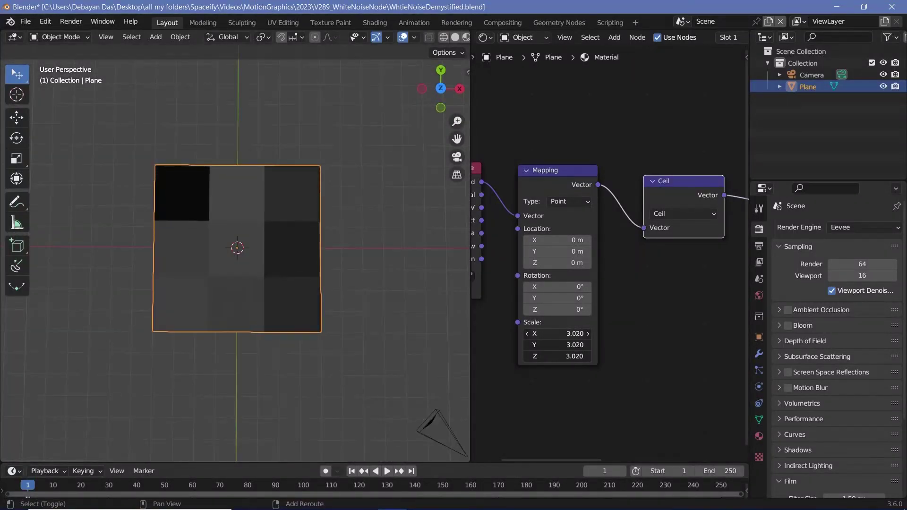
# - Preview the White Noise Texture's Value output directly on the plane, bypassing the Principled BSDF shading
pyautogui.moveTo(648, 328); pyautogui.dragTo(316, 354, button='middle')
pyautogui.click(653, 180)
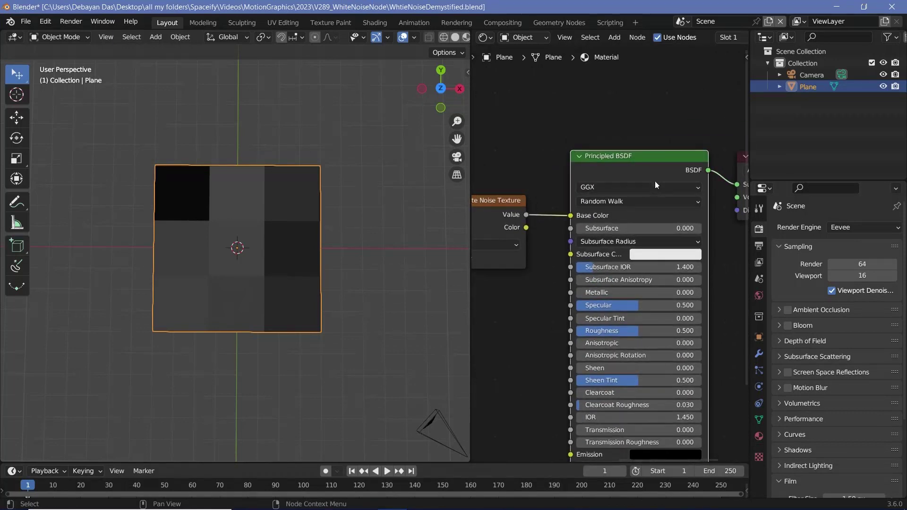
pyautogui.moveTo(544, 195); pyautogui.dragTo(631, 189, button='middle')
pyautogui.click(587, 199)
pyautogui.keyDown('ctrl'); pyautogui.keyDown('shift'); pyautogui.click(586, 201); pyautogui.keyUp('shift'); pyautogui.keyUp('ctrl')
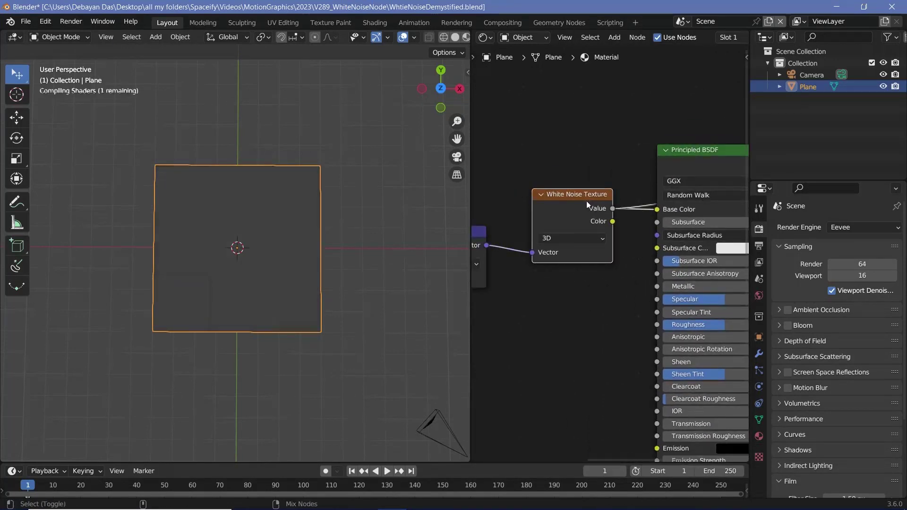
pyautogui.scroll(2, 265, 189)
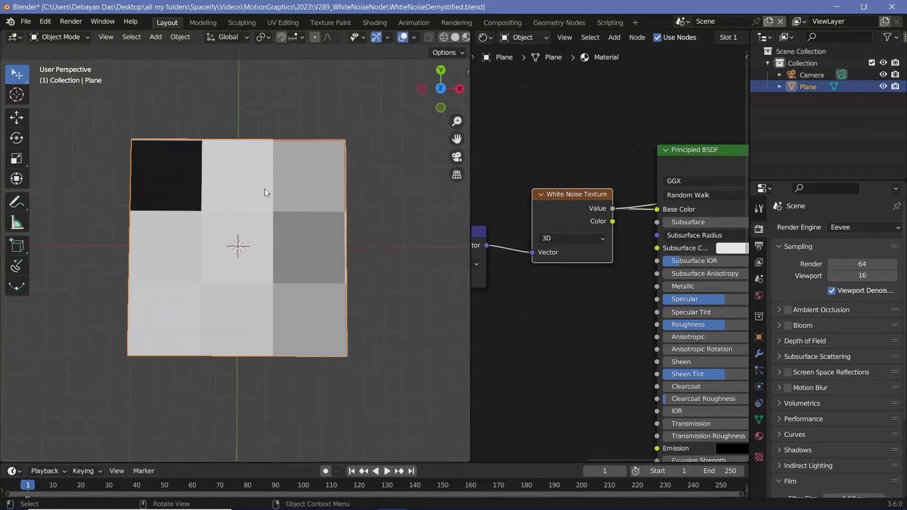
pyautogui.keyDown('shift'); pyautogui.moveTo(234, 181); pyautogui.dragTo(333, 198, button='middle'); pyautogui.keyUp('shift')
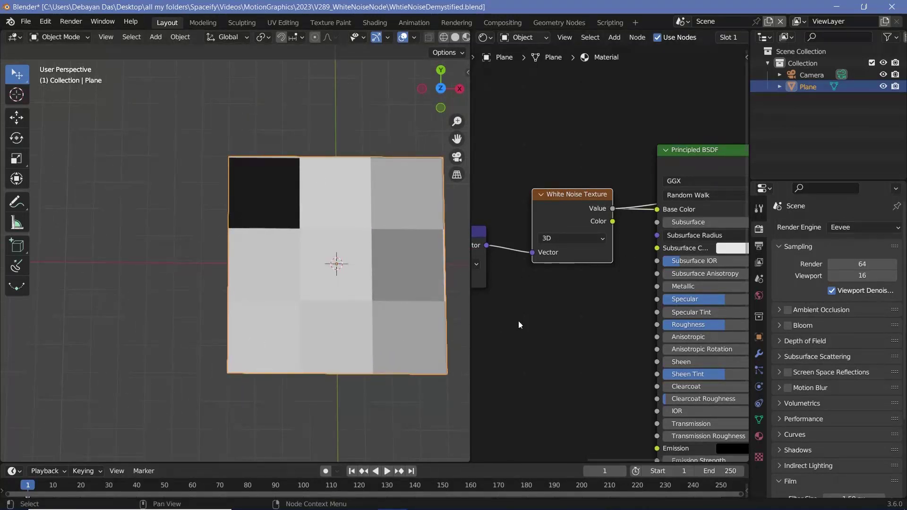
# - Add a Voronoi Texture node below the Ceil node
pyautogui.moveTo(530, 322); pyautogui.dragTo(723, 291, button='middle')
pyautogui.scroll(-4, 716, 282)
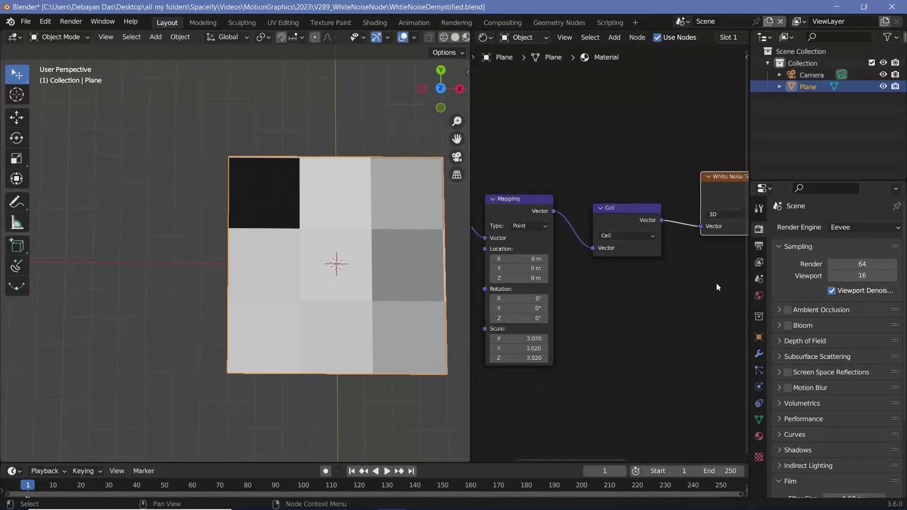
pyautogui.moveTo(655, 312); pyautogui.dragTo(619, 281, button='middle')
pyautogui.hotkey('shift', 'a')
pyautogui.click(619, 280)
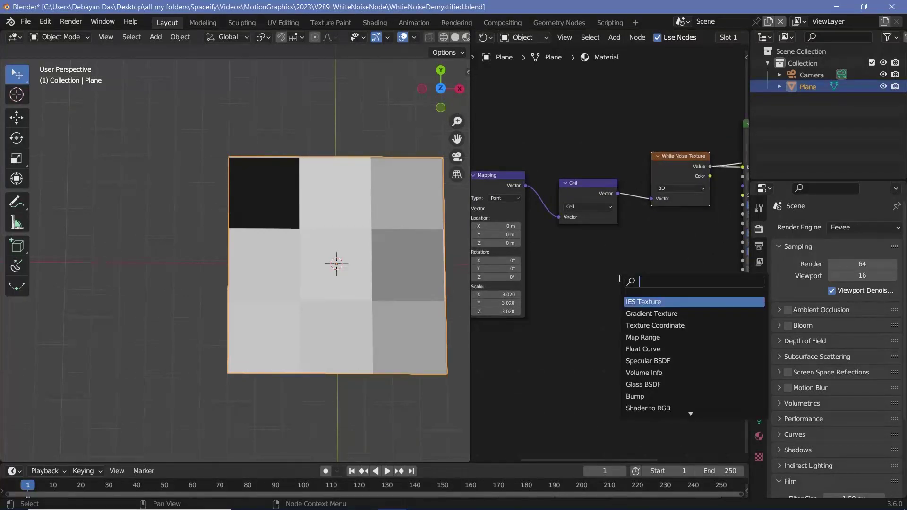
pyautogui.write('voro')
pyautogui.click(641, 301)
pyautogui.click(579, 275)
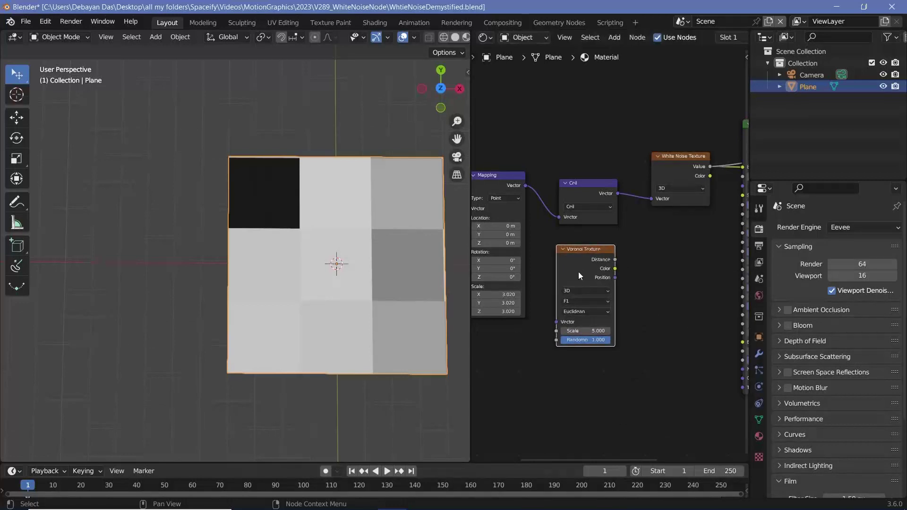
# - Feed the Generated coordinates into the Voronoi Texture's Vector and link its Color output to the Principled BSDF's Base Color
pyautogui.moveTo(574, 277); pyautogui.dragTo(670, 286, button='middle')
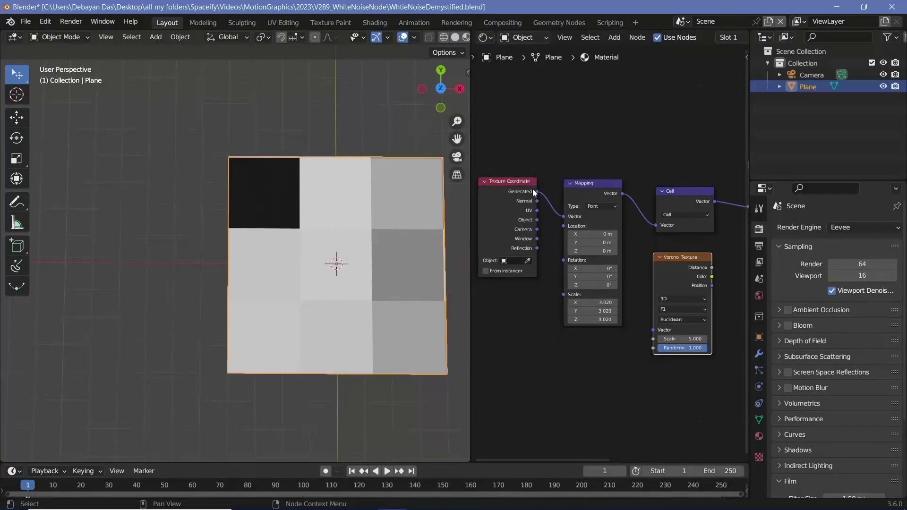
pyautogui.moveTo(537, 191); pyautogui.dragTo(653, 330)
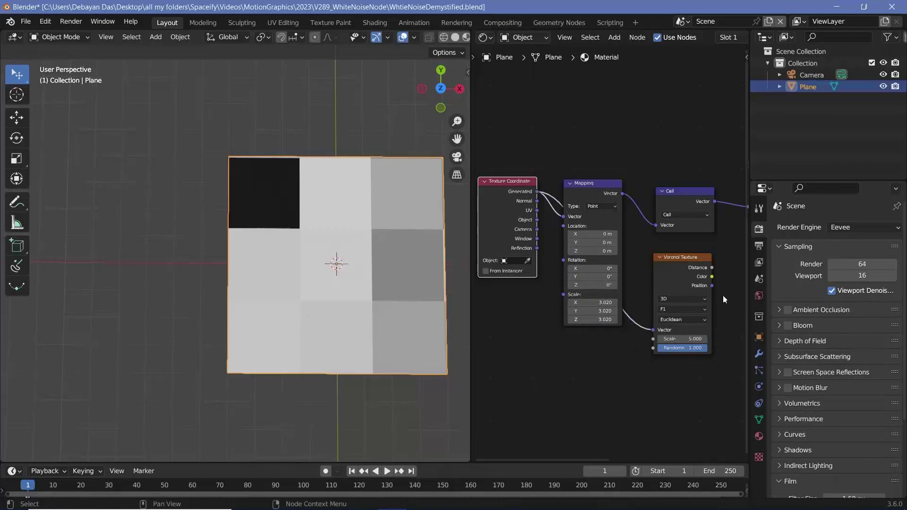
pyautogui.moveTo(722, 296); pyautogui.dragTo(512, 331, button='middle')
pyautogui.moveTo(508, 317); pyautogui.dragTo(646, 218)
pyautogui.moveTo(571, 285); pyautogui.dragTo(623, 268, button='middle')
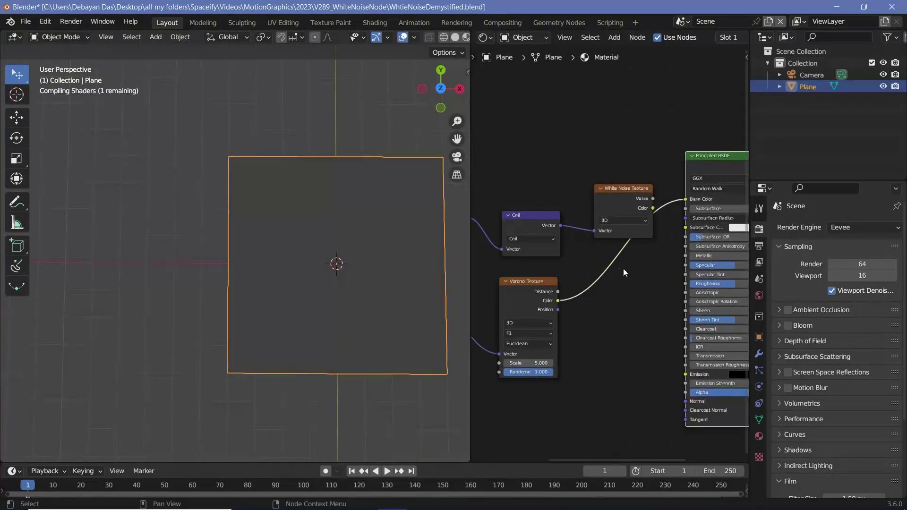
# - Insert a Color Ramp between the Voronoi Texture's Color output and the Base Color
pyautogui.hotkey('shift', 'a')
pyautogui.click(602, 311)
pyautogui.write('lo')
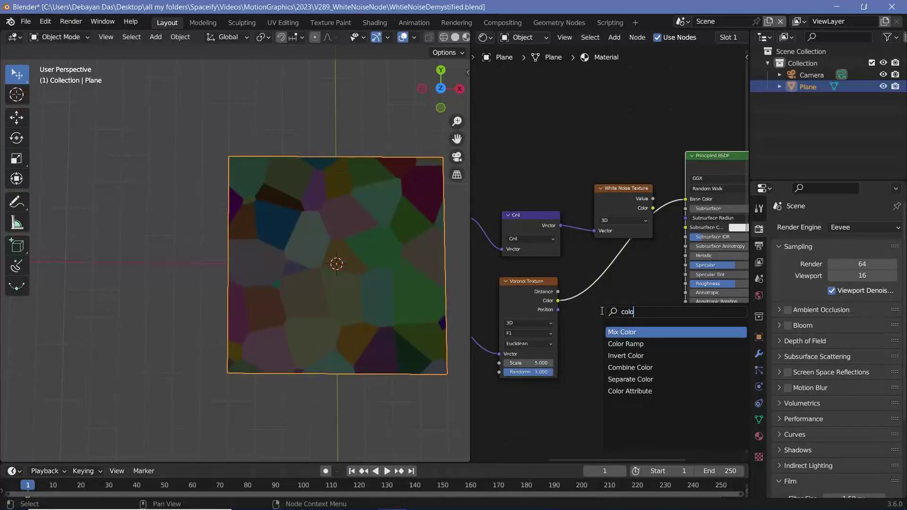
pyautogui.click(624, 344)
pyautogui.click(592, 316)
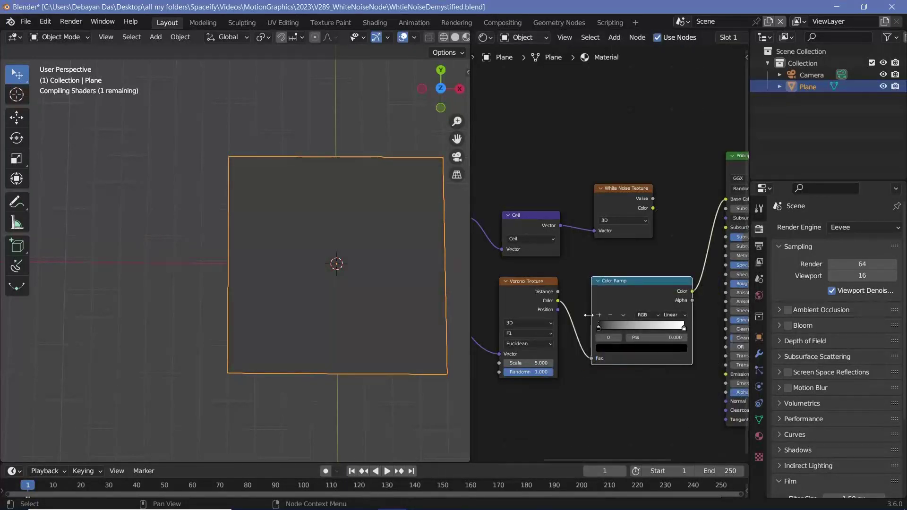
# - Set the Voronoi Texture's randomness to 0 and its scale to 21.000, previewing the Color Ramp's output on the plane
pyautogui.moveTo(541, 372); pyautogui.dragTo(502, 372)
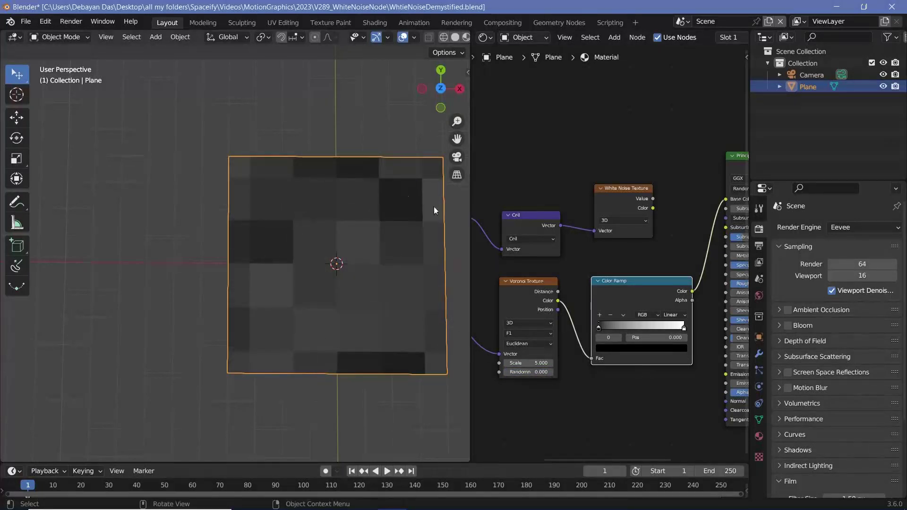
pyautogui.keyDown('ctrl'); pyautogui.keyDown('shift'); pyautogui.click(642, 288); pyautogui.keyUp('shift'); pyautogui.keyUp('ctrl')
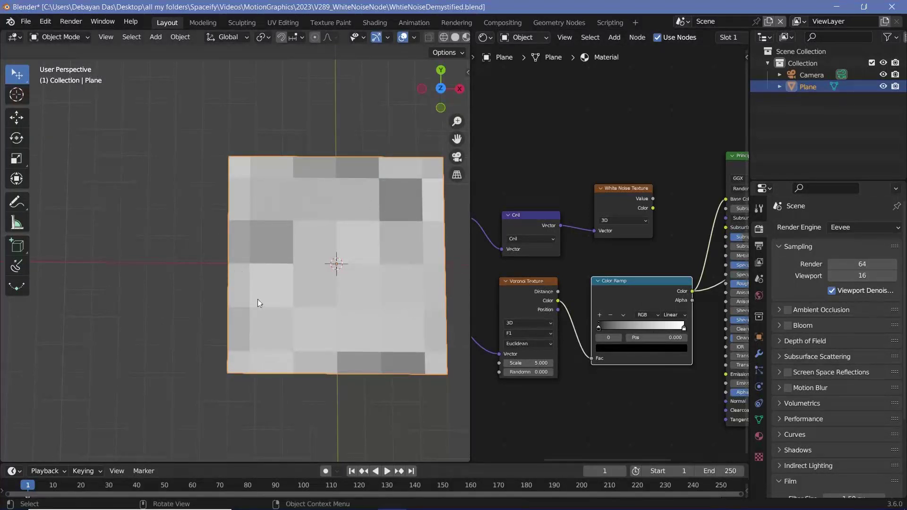
pyautogui.moveTo(528, 363); pyautogui.dragTo(573, 363)
pyautogui.scroll(5, 378, 291)
pyautogui.keyDown('shift'); pyautogui.moveTo(378, 291); pyautogui.dragTo(177, 271, button='middle'); pyautogui.keyUp('shift')
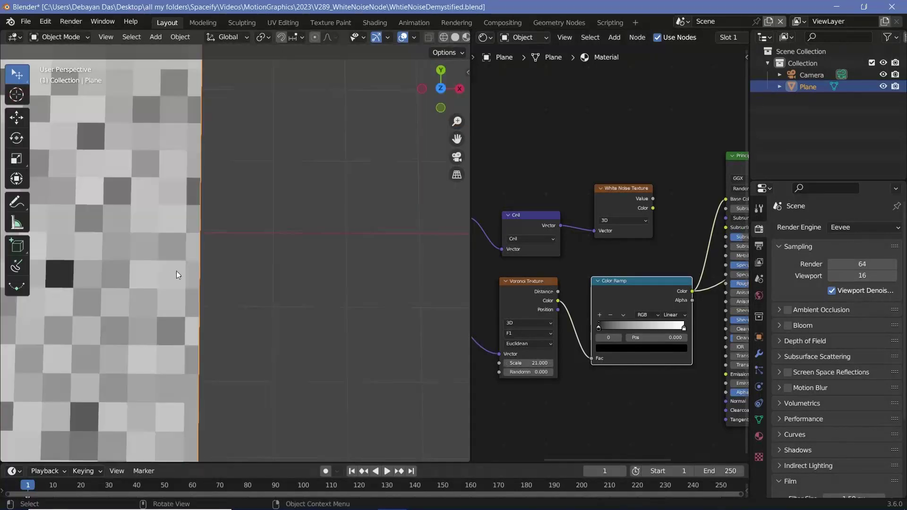
pyautogui.keyDown('shift'); pyautogui.moveTo(106, 300); pyautogui.dragTo(106, 300, button='middle'); pyautogui.keyUp('shift')
# - Preview the White Noise Texture on the plane and raise the Mapping scale to 25.580 on all axes
pyautogui.click(610, 206)
pyautogui.keyDown('ctrl'); pyautogui.keyDown('shift'); pyautogui.click(610, 206); pyautogui.keyUp('shift'); pyautogui.keyUp('ctrl')
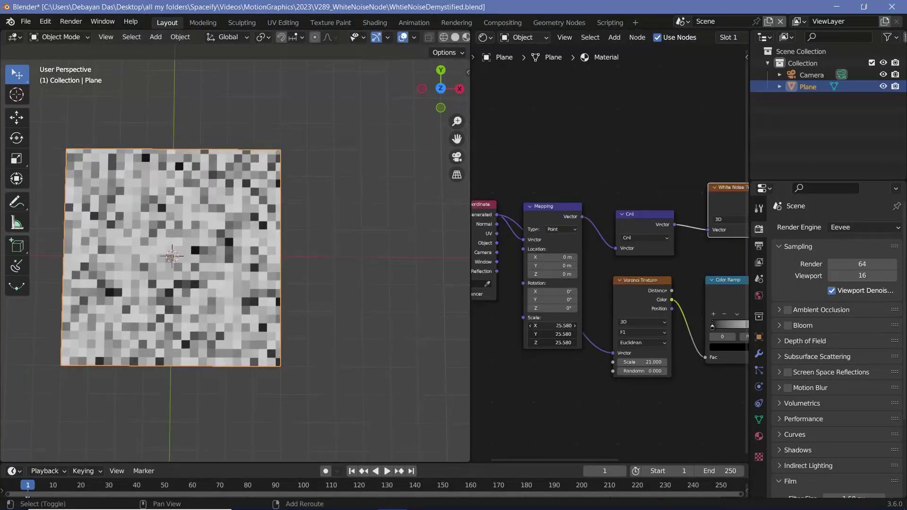
pyautogui.scroll(4, 196, 257)
pyautogui.moveTo(159, 245); pyautogui.dragTo(217, 246, button='middle')
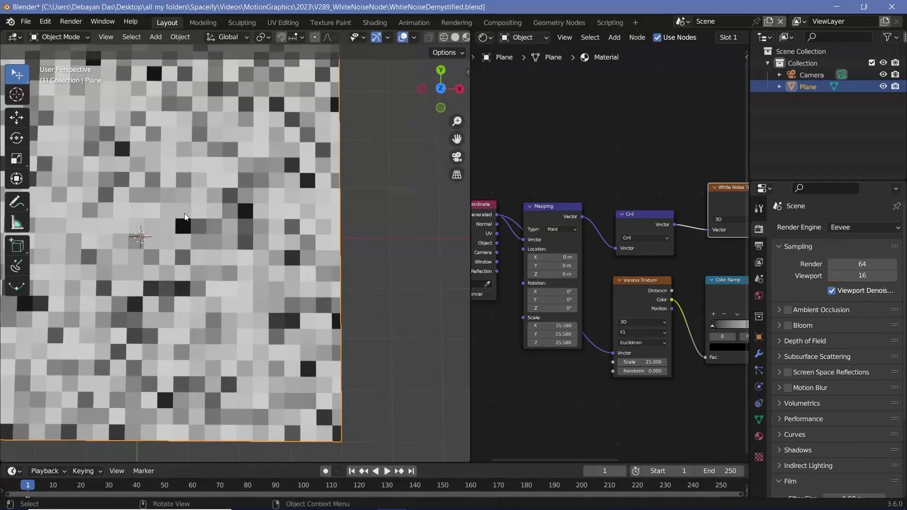
# - Preview the Voronoi-driven Color Ramp on the plane to compare it with the white noise grid
pyautogui.moveTo(701, 263); pyautogui.dragTo(566, 259, button='middle')
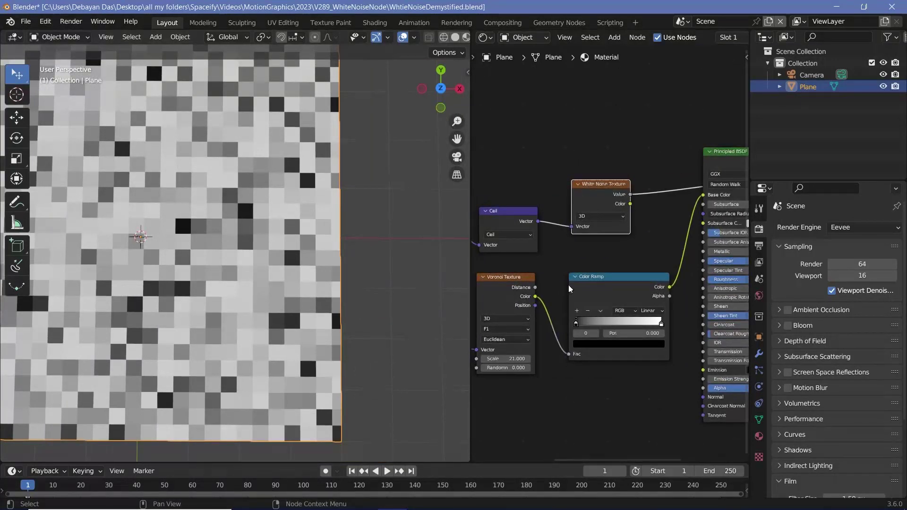
pyautogui.keyDown('ctrl'); pyautogui.keyDown('shift'); pyautogui.click(614, 298); pyautogui.keyUp('shift'); pyautogui.keyUp('ctrl')
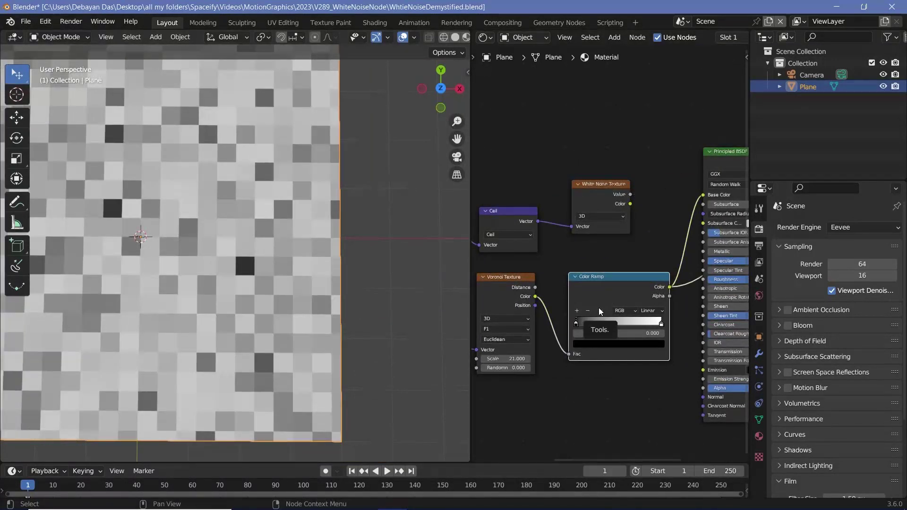
pyautogui.moveTo(599, 307); pyautogui.dragTo(639, 306, button='middle')
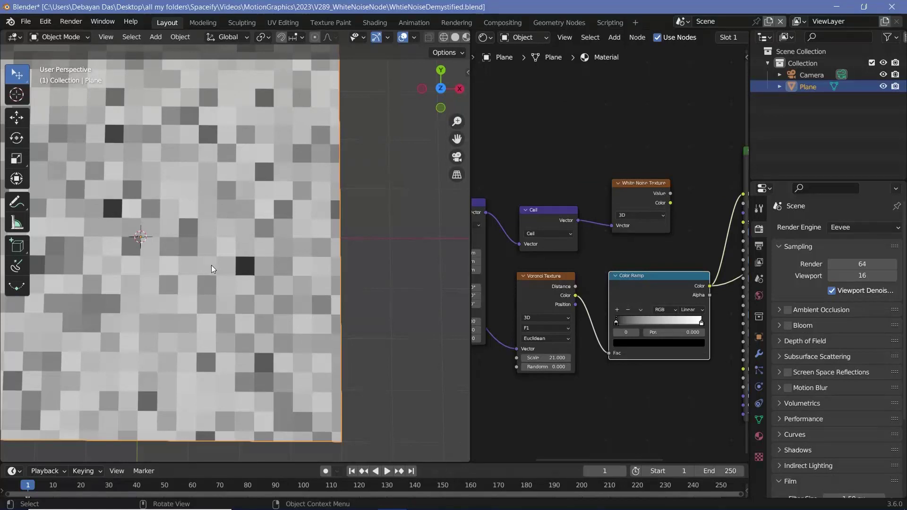
pyautogui.click(646, 195)
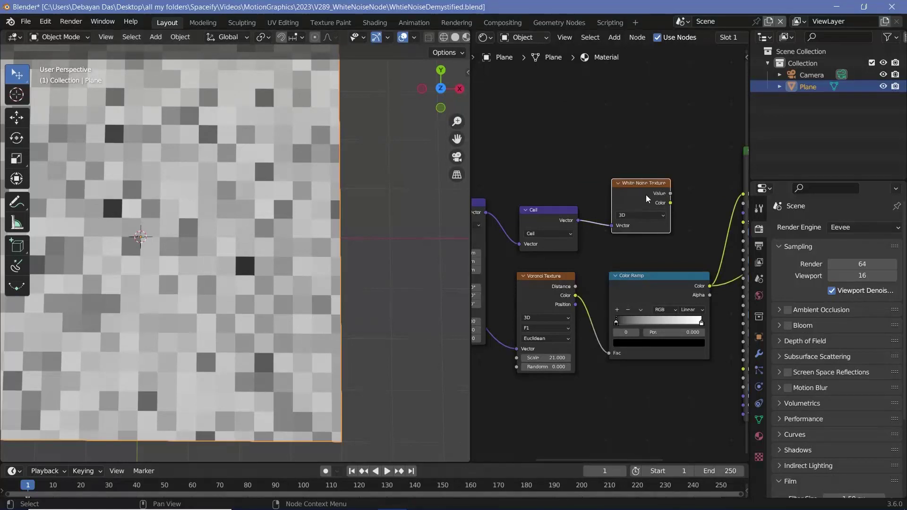
# - In top view over an empty area, annotate a pair of graph axes labelled "Intensity" (vertical) and "frequencies" (horizontal)
pyautogui.scroll(-6, 403, 222)
pyautogui.keyDown('shift'); pyautogui.moveTo(403, 222); pyautogui.dragTo(235, 253, button='middle'); pyautogui.keyUp('shift')
pyautogui.scroll(5, 236, 253)
pyautogui.press('KP_7')
pyautogui.hotkey('shift', 'space')
pyautogui.press('d')
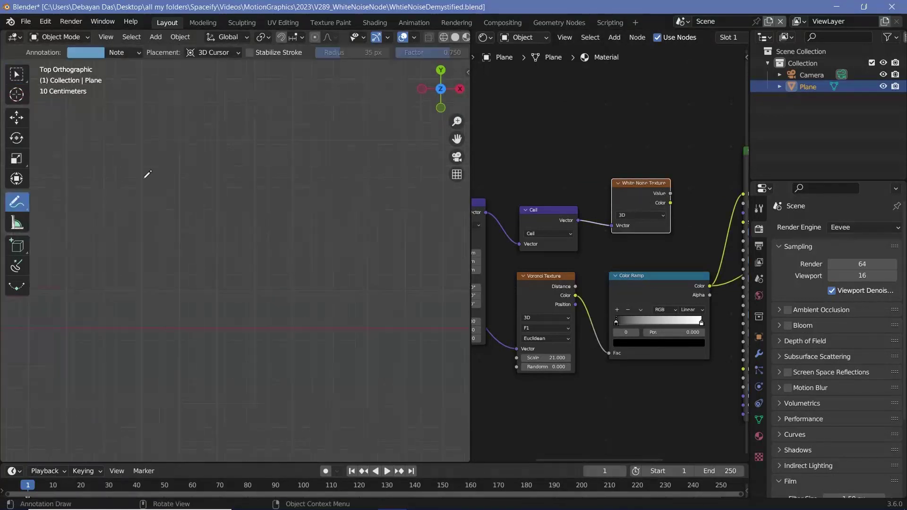
pyautogui.moveTo(143, 179)
pyautogui.mouseDown()
pyautogui.moveTo(143, 326)
pyautogui.moveTo(392, 321)
pyautogui.moveTo(401, 339)
pyautogui.moveTo(460, 342)
pyautogui.mouseUp()
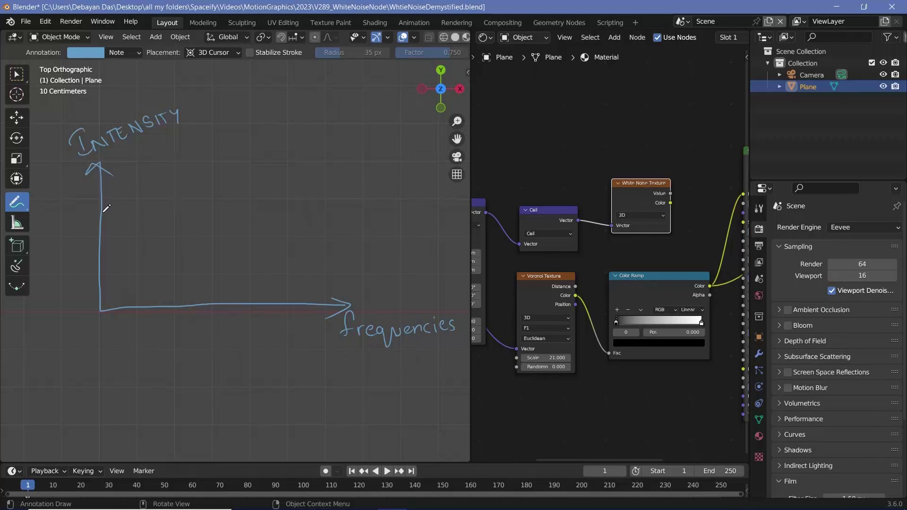
# - Annotate the graph with a flat jagged line between 0 and 1, a bell-shaped curve, and a curve that rises and levels off
pyautogui.moveTo(93, 213)
pyautogui.mouseDown()
pyautogui.moveTo(284, 213)
pyautogui.moveTo(278, 332)
pyautogui.mouseUp()
pyautogui.moveTo(98, 311); pyautogui.dragTo(99, 327)
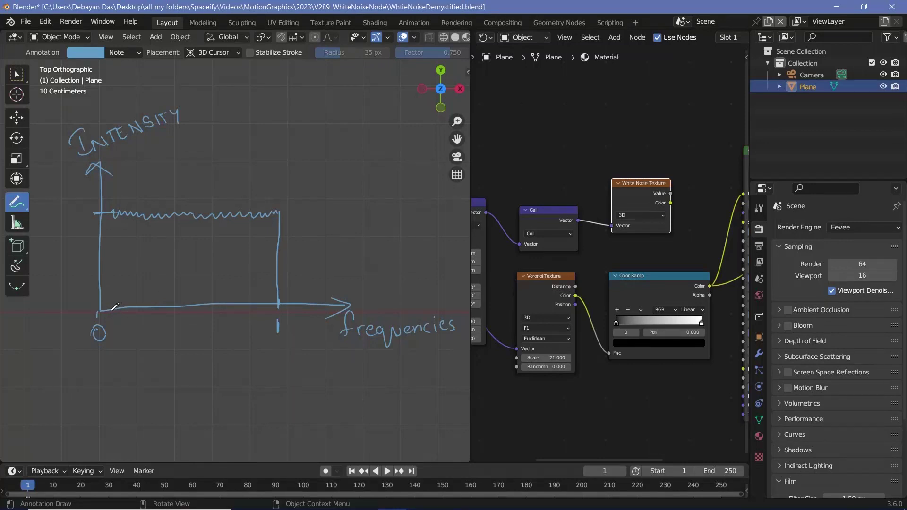
pyautogui.moveTo(103, 307)
pyautogui.mouseDown()
pyautogui.moveTo(161, 273)
pyautogui.moveTo(201, 221)
pyautogui.moveTo(277, 301)
pyautogui.mouseUp()
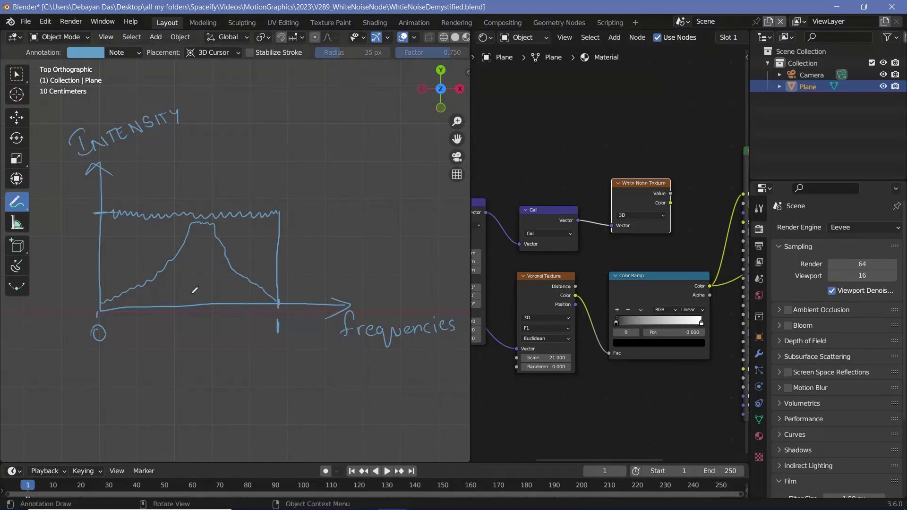
pyautogui.moveTo(128, 294)
pyautogui.mouseDown()
pyautogui.moveTo(167, 270)
pyautogui.moveTo(206, 220)
pyautogui.moveTo(283, 220)
pyautogui.mouseUp()
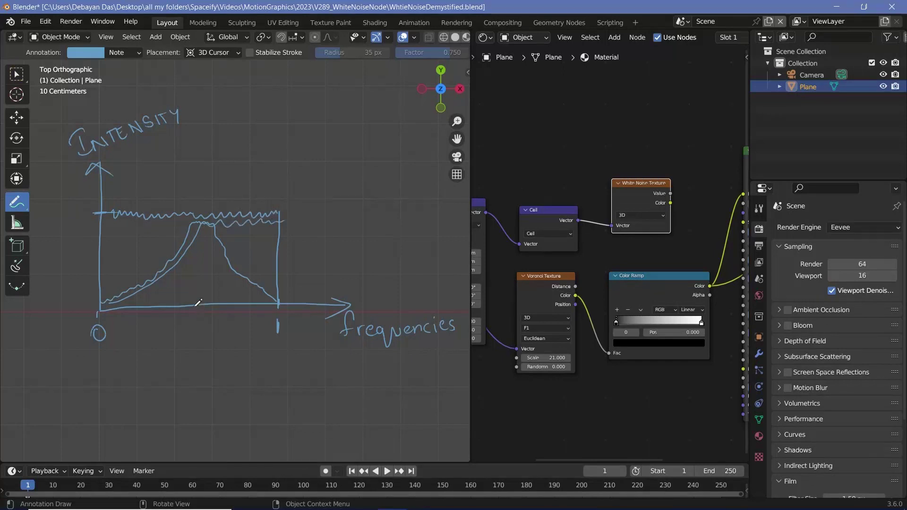
pyautogui.moveTo(541, 289); pyautogui.dragTo(540, 291)
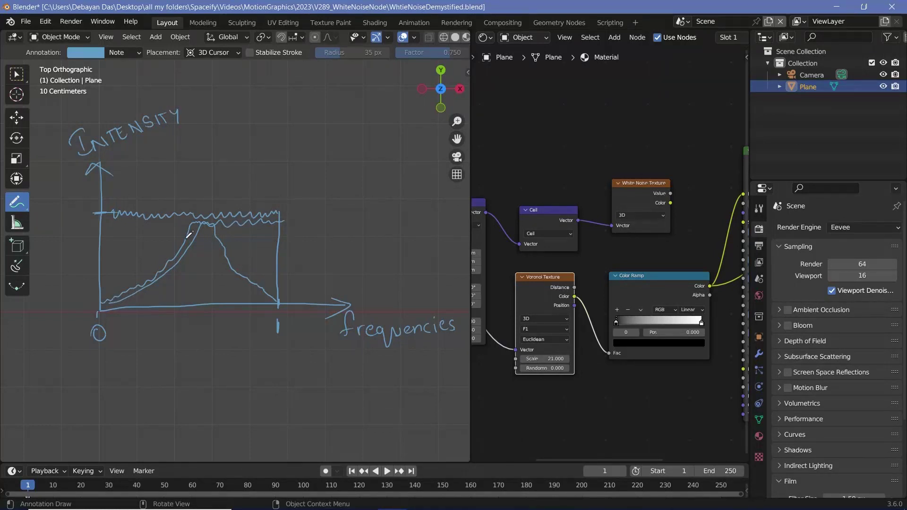
pyautogui.moveTo(134, 212); pyautogui.dragTo(280, 211)
# - Erase the annotated graph and sketch a curve that starts flat and jagged and slopes down to a low end
pyautogui.moveTo(219, 142)
pyautogui.keyDown('ctrl'); pyautogui.mouseDown()
pyautogui.moveTo(90, 163)
pyautogui.moveTo(111, 281)
pyautogui.moveTo(392, 318)
pyautogui.moveTo(458, 313)
pyautogui.moveTo(277, 254)
pyautogui.moveTo(279, 209)
pyautogui.moveTo(112, 208)
pyautogui.mouseUp(); pyautogui.keyUp('ctrl')
pyautogui.moveTo(219, 214)
pyautogui.keyDown('ctrl'); pyautogui.mouseDown()
pyautogui.moveTo(235, 265)
pyautogui.moveTo(190, 228)
pyautogui.moveTo(143, 289)
pyautogui.mouseUp(); pyautogui.keyUp('ctrl')
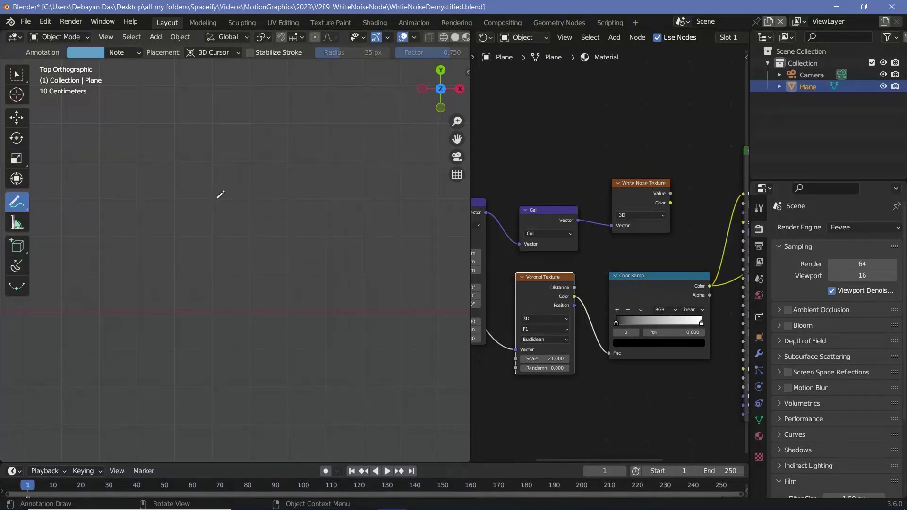
pyautogui.moveTo(101, 206)
pyautogui.mouseDown()
pyautogui.moveTo(169, 198)
pyautogui.moveTo(299, 290)
pyautogui.moveTo(354, 300)
pyautogui.mouseUp()
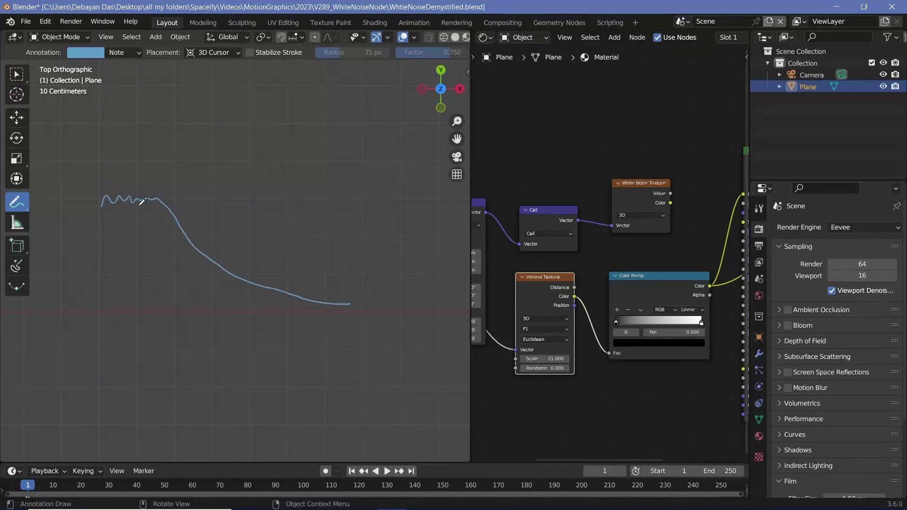
pyautogui.moveTo(102, 126)
pyautogui.mouseDown()
pyautogui.moveTo(146, 118)
pyautogui.moveTo(182, 170)
pyautogui.moveTo(350, 299)
pyautogui.moveTo(127, 204)
pyautogui.moveTo(264, 262)
pyautogui.moveTo(177, 193)
pyautogui.moveTo(143, 120)
pyautogui.moveTo(85, 134)
pyautogui.mouseUp()
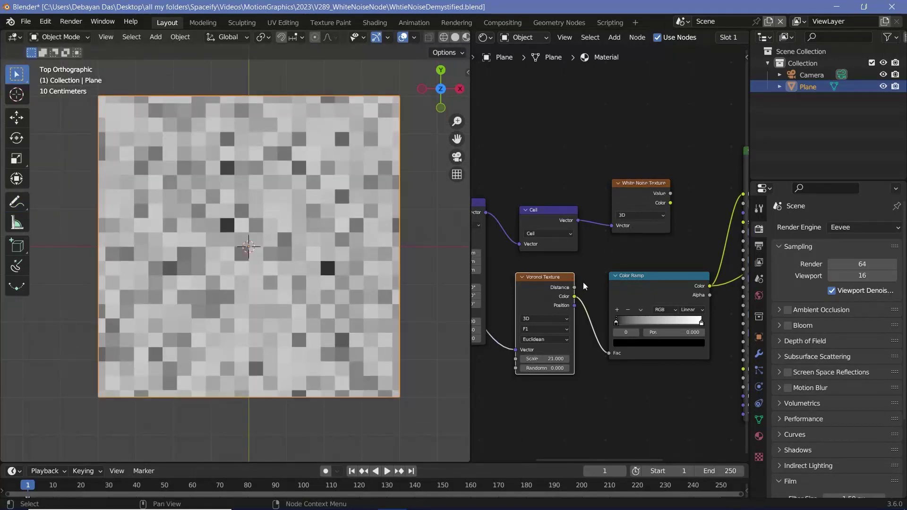
# - Add a second Color Ramp with constant cyan, blue, red, yellow and green bands below the grayscale one, driven by the Voronoi Texture's Color output
pyautogui.scroll(-3, 584, 286)
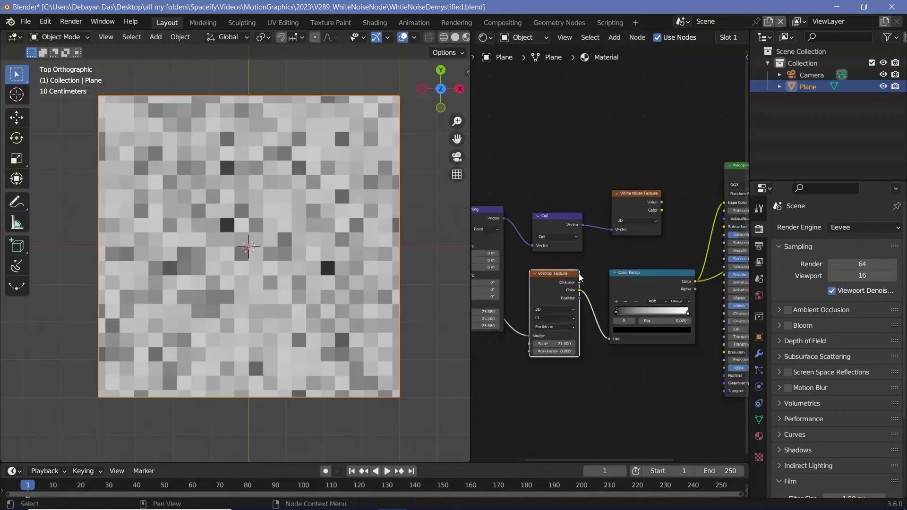
pyautogui.moveTo(585, 283); pyautogui.dragTo(592, 251, button='middle')
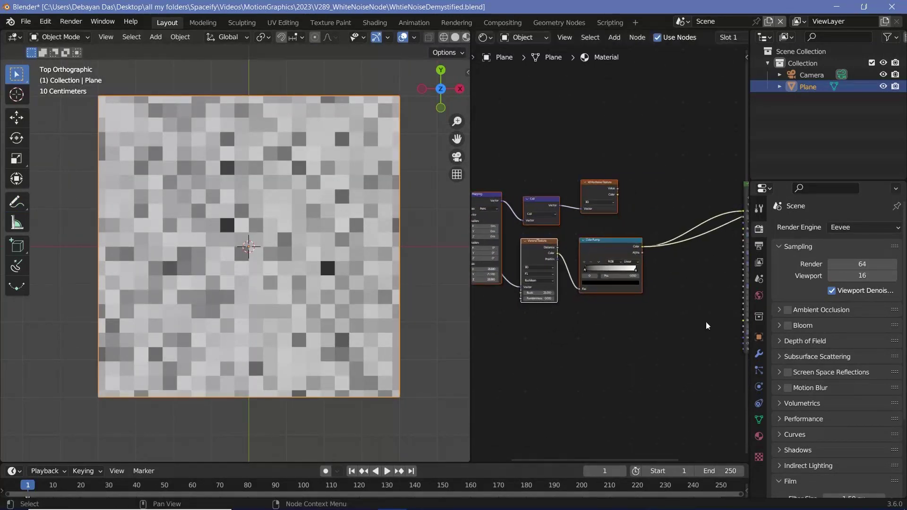
pyautogui.scroll(3, 707, 324)
pyautogui.moveTo(684, 313); pyautogui.dragTo(636, 324, button='middle')
pyautogui.hotkey('shift', 'a')
pyautogui.click(636, 321)
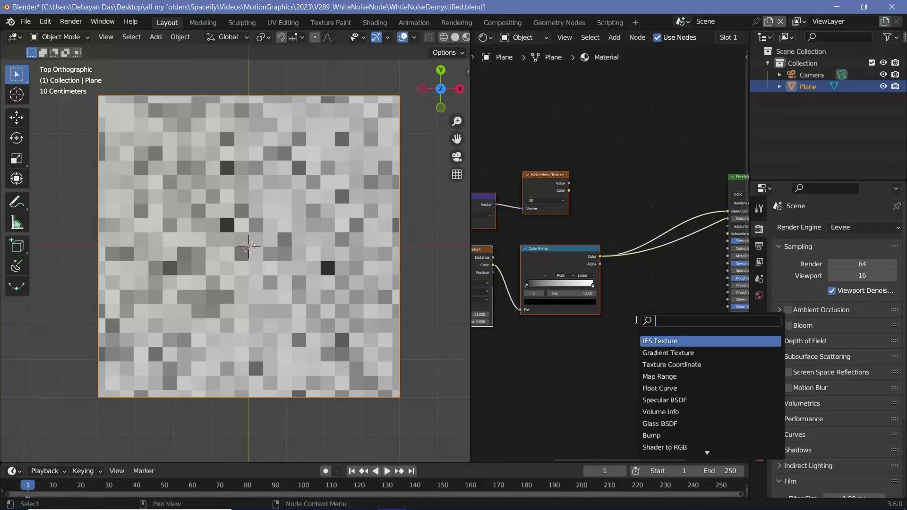
pyautogui.write('colo')
pyautogui.press('Return')
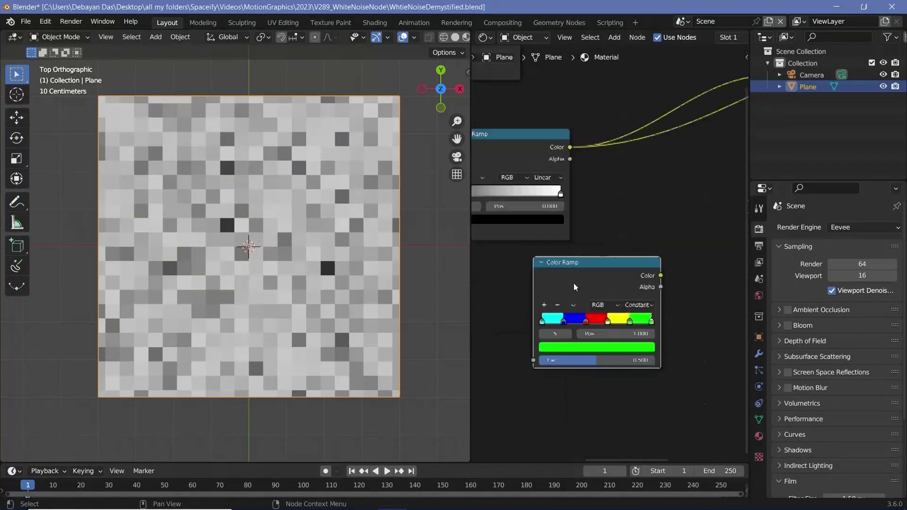
pyautogui.click(586, 275)
pyautogui.moveTo(586, 274); pyautogui.dragTo(652, 303, button='middle')
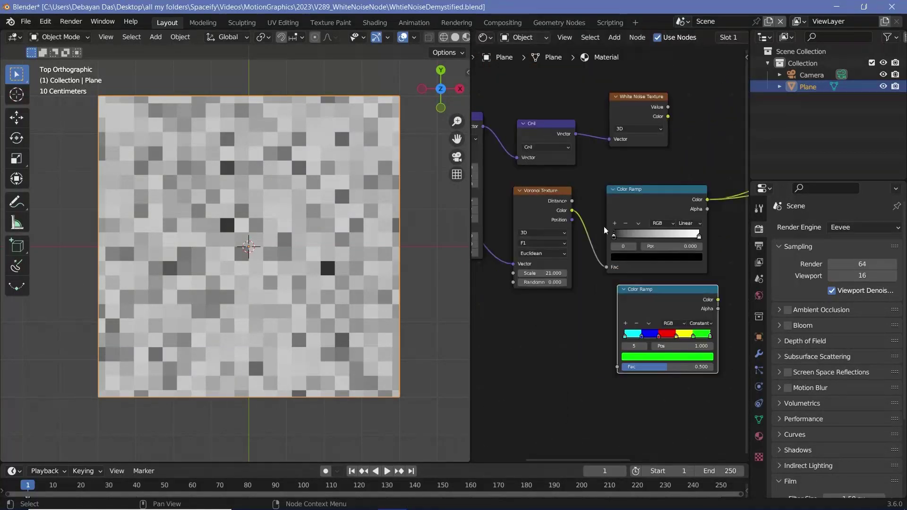
pyautogui.moveTo(571, 211); pyautogui.dragTo(617, 368)
# - Duplicate the multicolour Color Ramp beside the White Noise Texture and feed its Fac from the White Noise Value output
pyautogui.moveTo(674, 307); pyautogui.dragTo(594, 340, button='middle')
pyautogui.hotkey('shift', 'd')
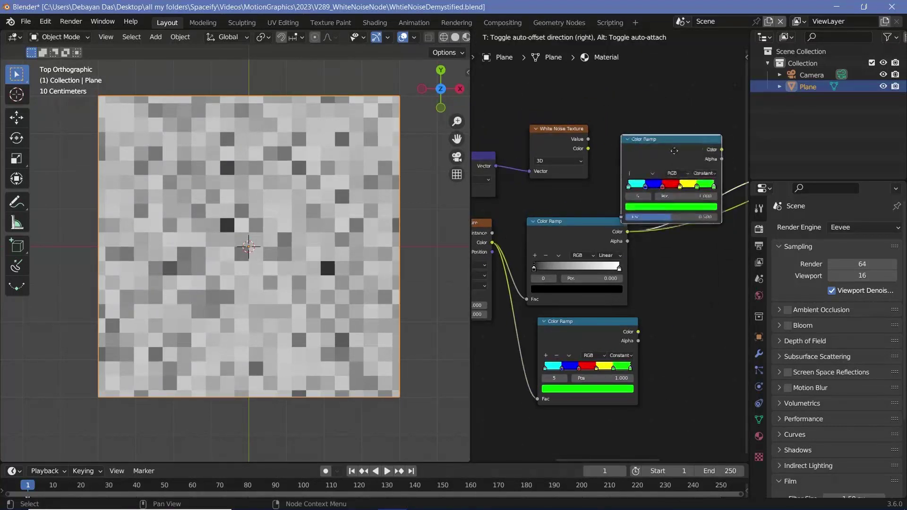
pyautogui.click(645, 158)
pyautogui.moveTo(697, 169); pyautogui.dragTo(615, 219, button='middle')
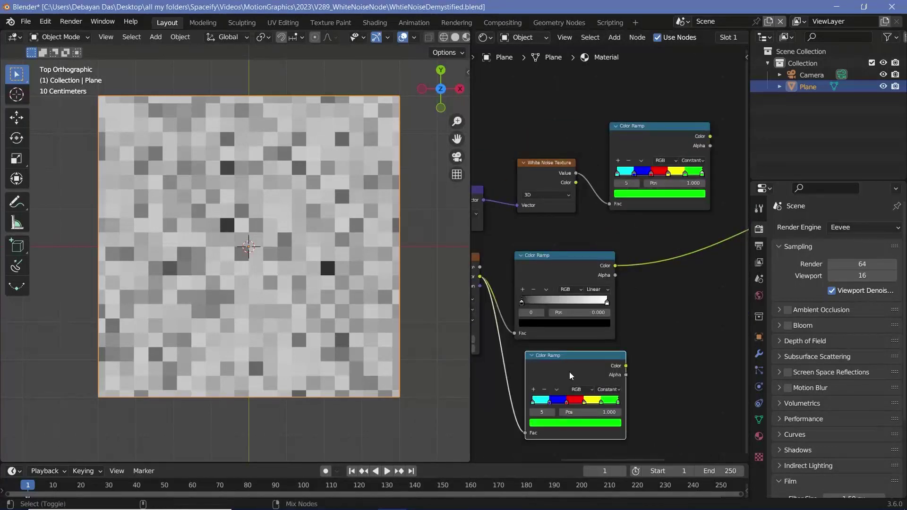
# - Preview the Voronoi-driven multicolour Color Ramp and the White Noise-driven one on the plane in turn
pyautogui.keyDown('ctrl'); pyautogui.keyDown('shift'); pyautogui.click(568, 372); pyautogui.keyUp('shift'); pyautogui.keyUp('ctrl')
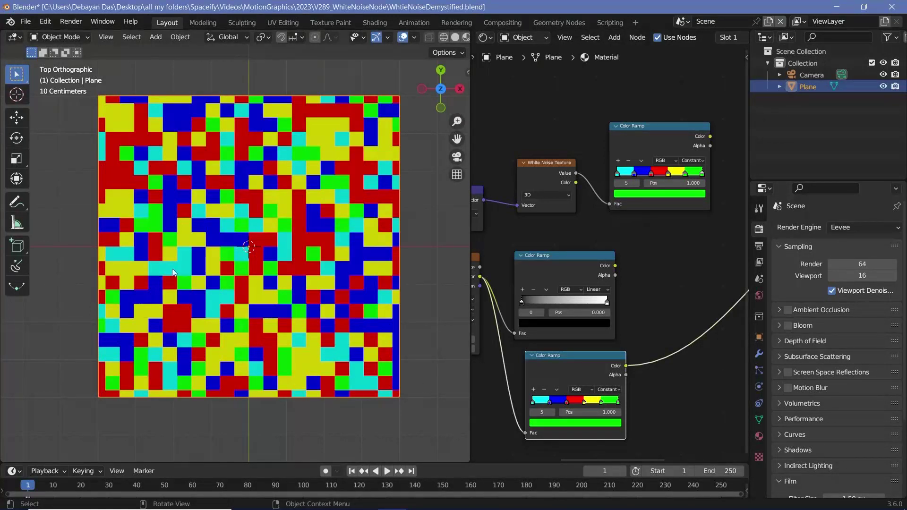
pyautogui.scroll(2, 536, 373)
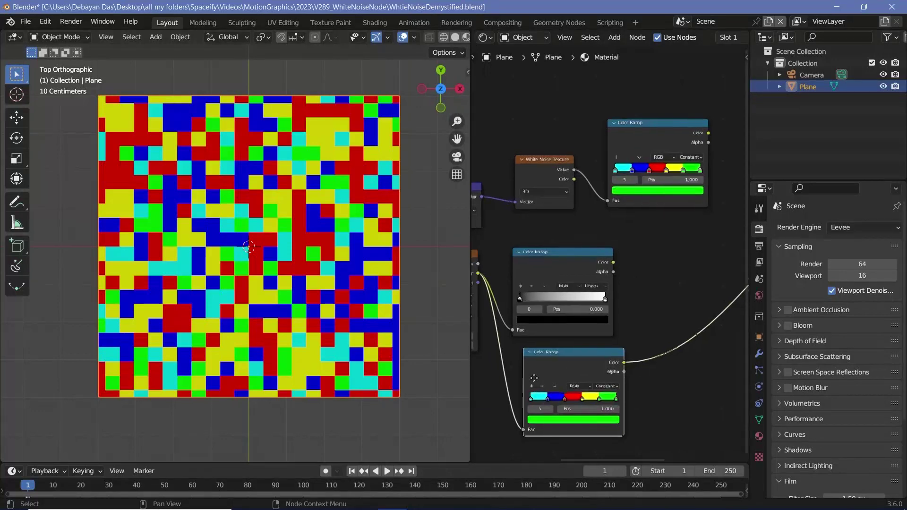
pyautogui.moveTo(542, 347); pyautogui.dragTo(578, 311, button='middle')
pyautogui.scroll(2, 578, 311)
pyautogui.scroll(-2, 578, 310)
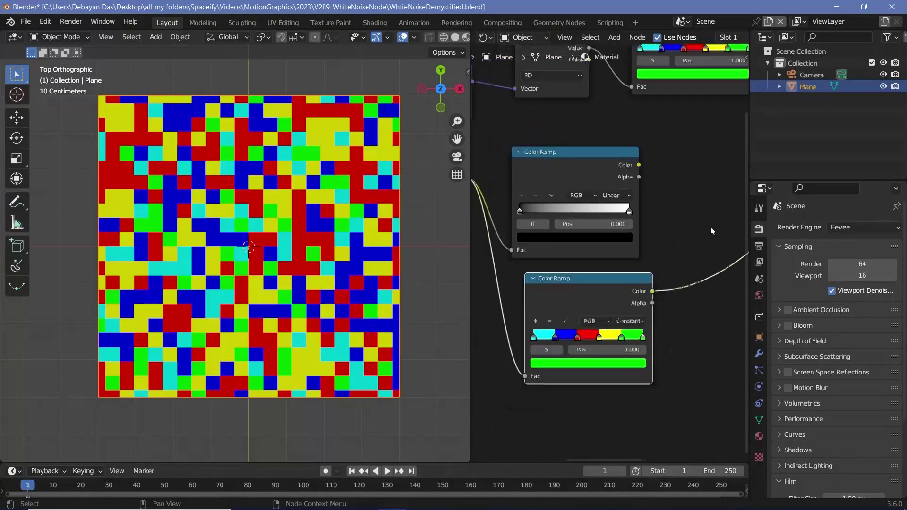
pyautogui.moveTo(709, 230); pyautogui.dragTo(603, 358, button='middle')
pyautogui.keyDown('ctrl'); pyautogui.keyDown('shift'); pyautogui.click(590, 141); pyautogui.keyUp('shift'); pyautogui.keyUp('ctrl')
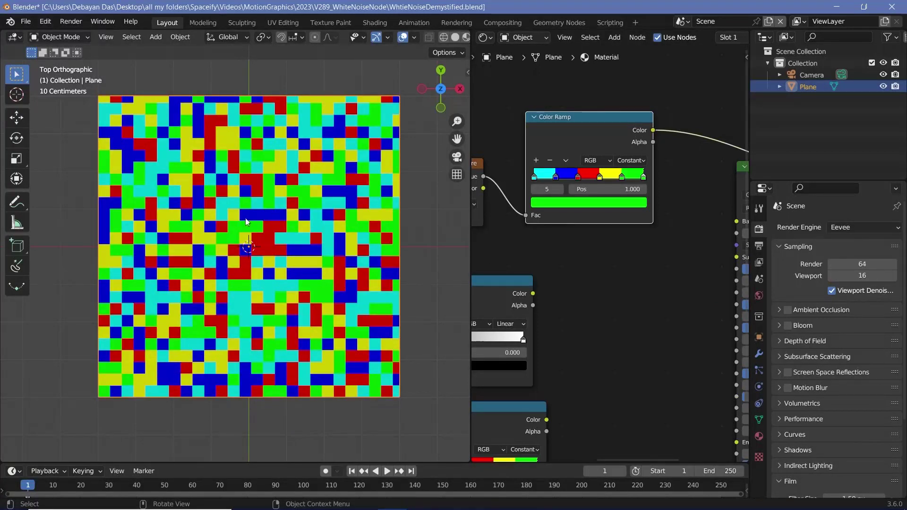
# - Drive the upper multicolour Color Ramp from the Fac output of a 3D Noise Texture placed above the White Noise Texture, with its scale at 0.330
pyautogui.scroll(-2, 623, 317)
pyautogui.moveTo(620, 317); pyautogui.dragTo(699, 341, button='middle')
pyautogui.scroll(1, 671, 334)
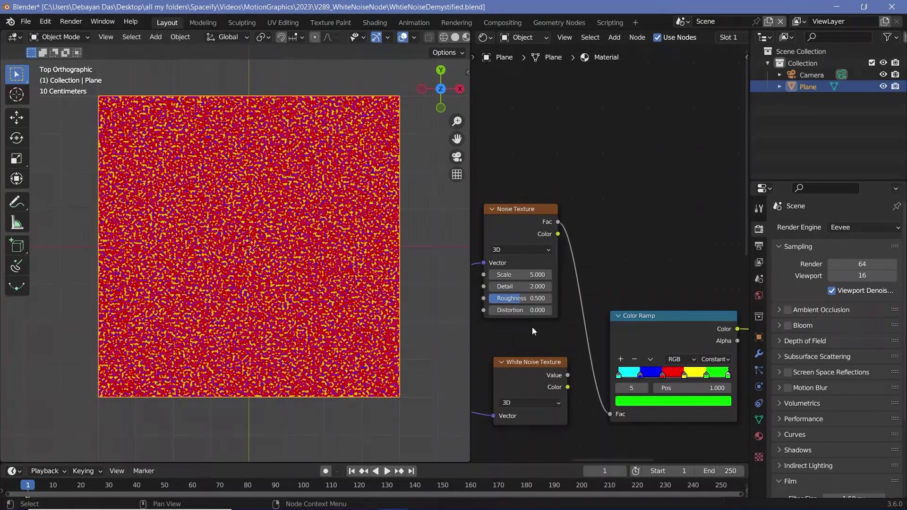
pyautogui.scroll(4, 552, 226)
pyautogui.moveTo(539, 212); pyautogui.dragTo(554, 231)
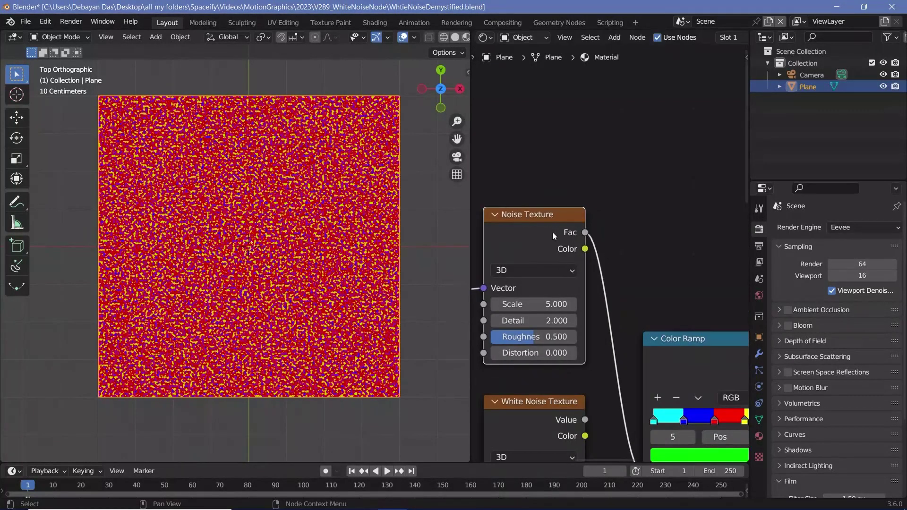
pyautogui.moveTo(556, 229); pyautogui.dragTo(584, 203, button='middle')
pyautogui.moveTo(571, 207); pyautogui.dragTo(577, 182)
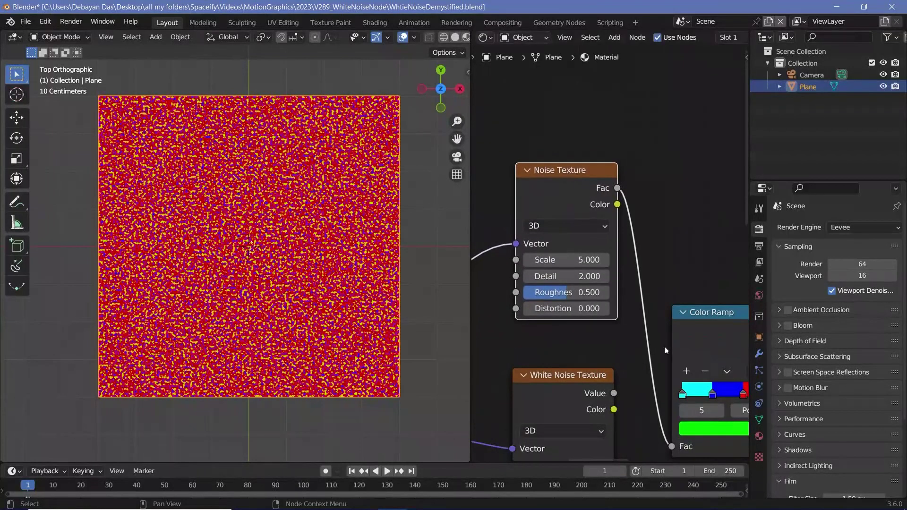
pyautogui.moveTo(651, 341); pyautogui.dragTo(587, 316, button='middle')
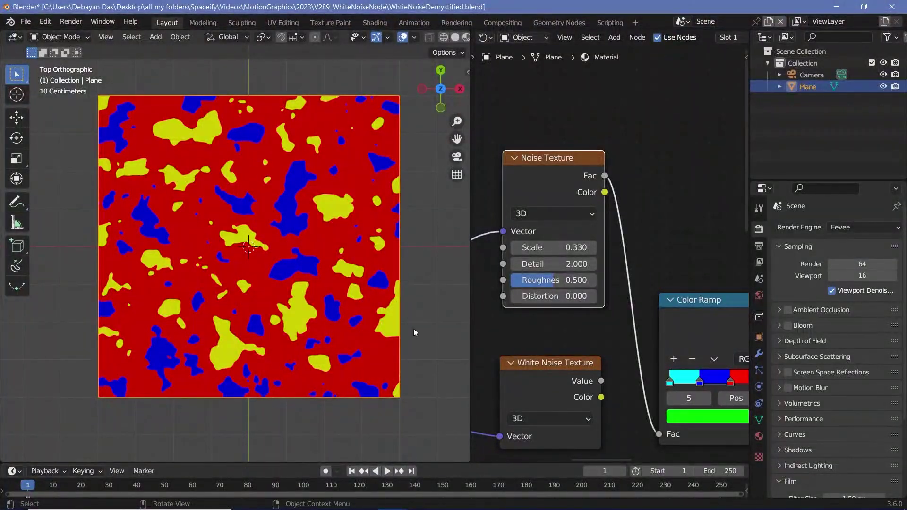
pyautogui.moveTo(624, 393); pyautogui.dragTo(520, 367, button='middle')
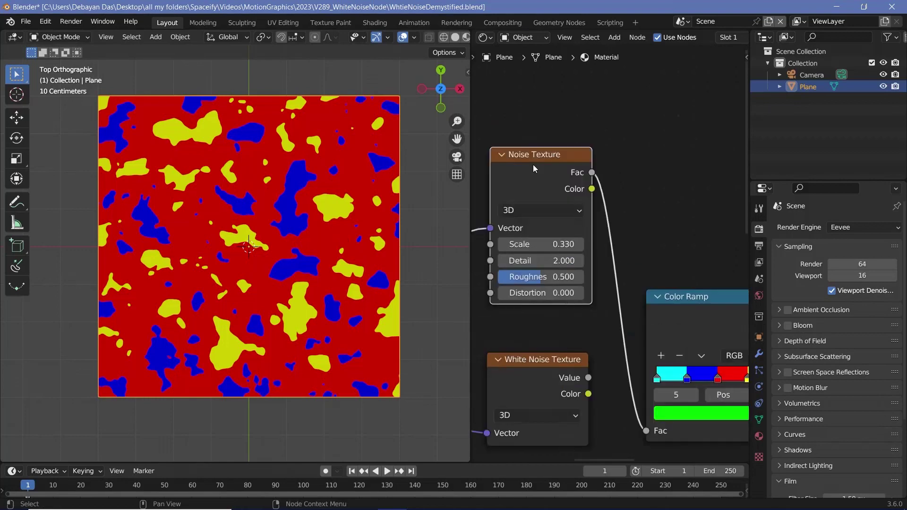
pyautogui.moveTo(677, 333); pyautogui.dragTo(595, 309, button='middle')
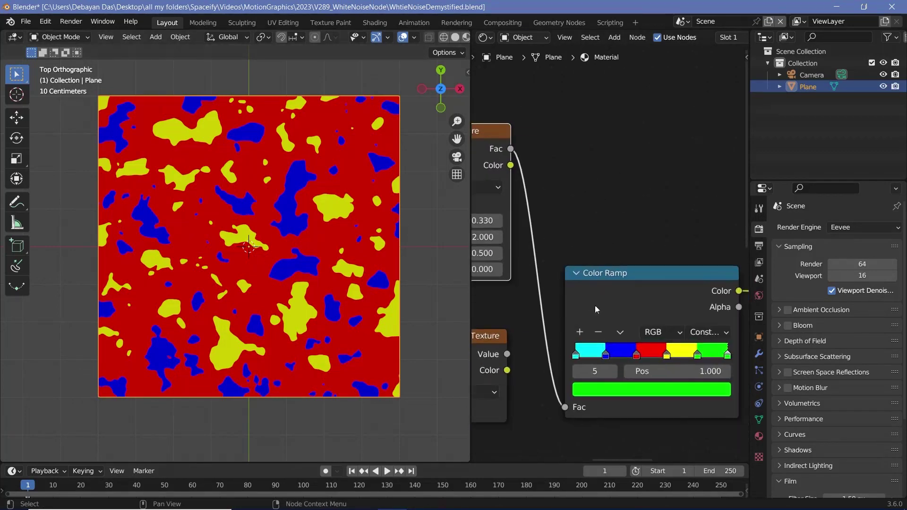
pyautogui.scroll(-6, 628, 281)
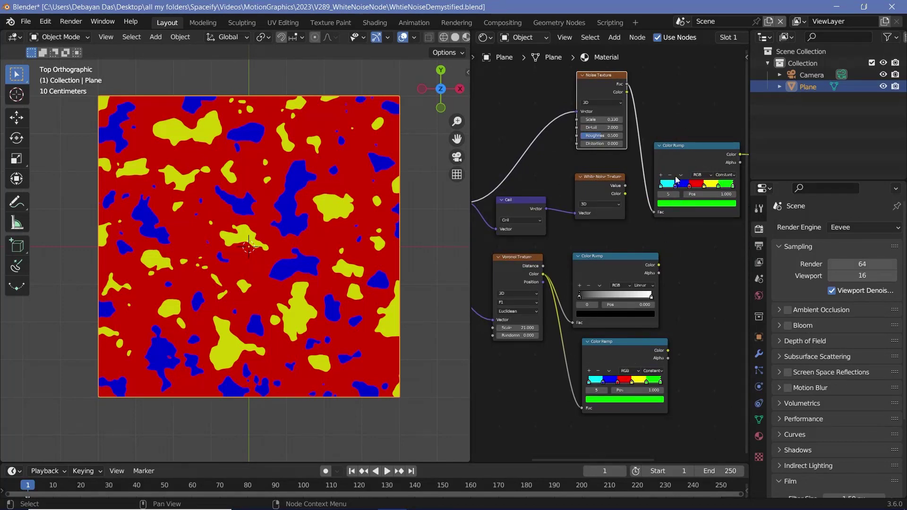
# - Switch to Scene.001 and inspect its array of spheres close up from an angled view
pyautogui.moveTo(670, 94); pyautogui.dragTo(656, 126, button='middle')
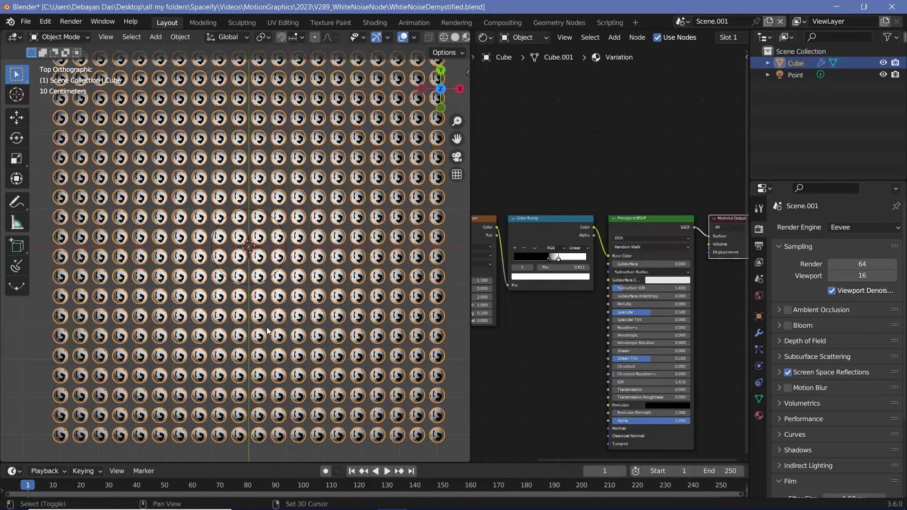
pyautogui.moveTo(266, 326); pyautogui.dragTo(334, 300, button='middle')
pyautogui.scroll(-5, 347, 261)
pyautogui.scroll(4, 333, 299)
pyautogui.moveTo(539, 332); pyautogui.dragTo(605, 360, button='middle')
pyautogui.moveTo(276, 325); pyautogui.dragTo(312, 292, button='middle')
pyautogui.scroll(2, 337, 317)
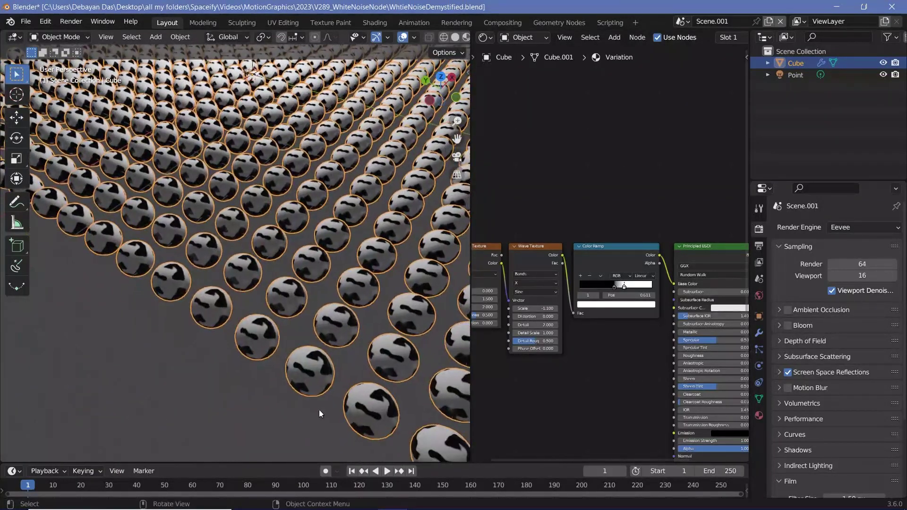
# - Raise the W value of the 4D Noise Texture in the Variation material to 0.500
pyautogui.moveTo(606, 326); pyautogui.dragTo(630, 335, button='middle')
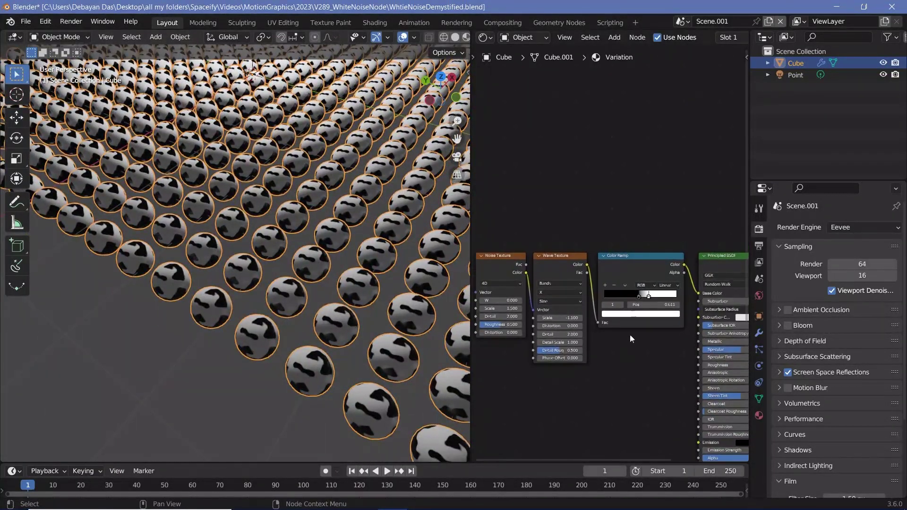
pyautogui.scroll(2, 634, 217)
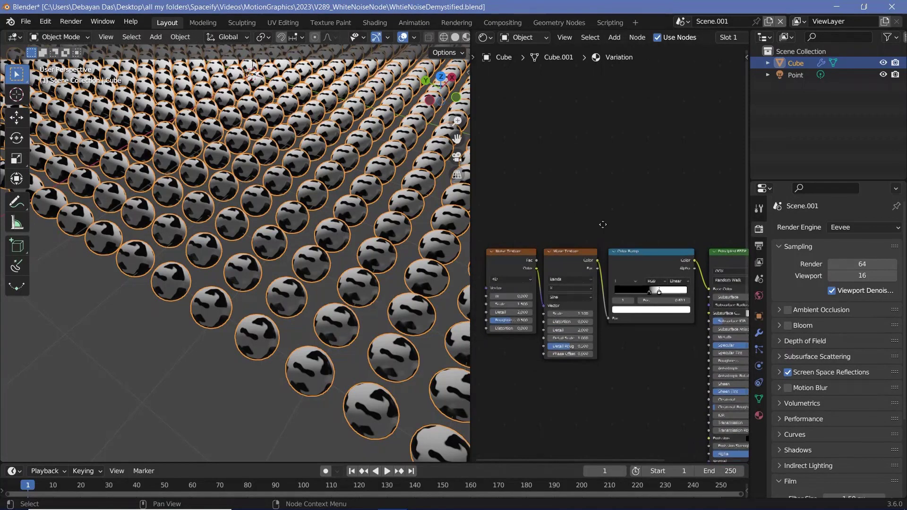
pyautogui.scroll(2, 616, 250)
pyautogui.click(661, 283)
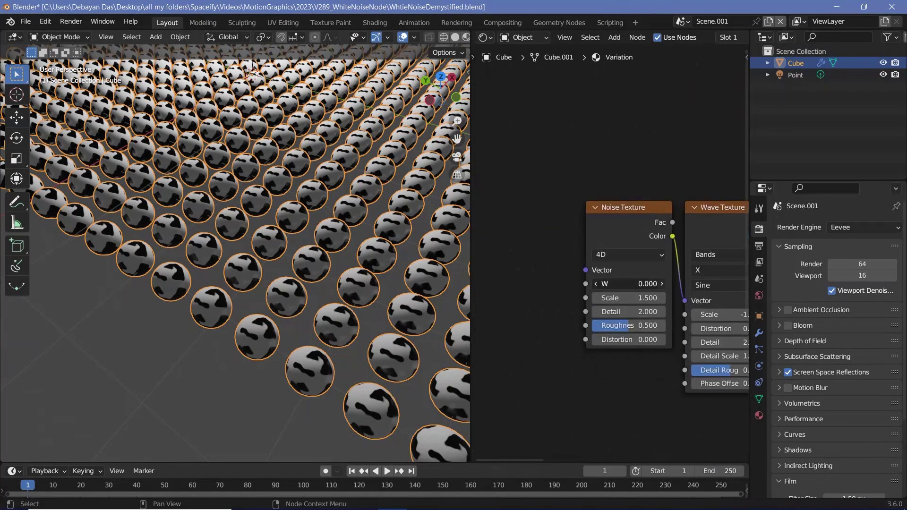
pyautogui.click(662, 284)
pyautogui.click(665, 284)
pyautogui.click(665, 285)
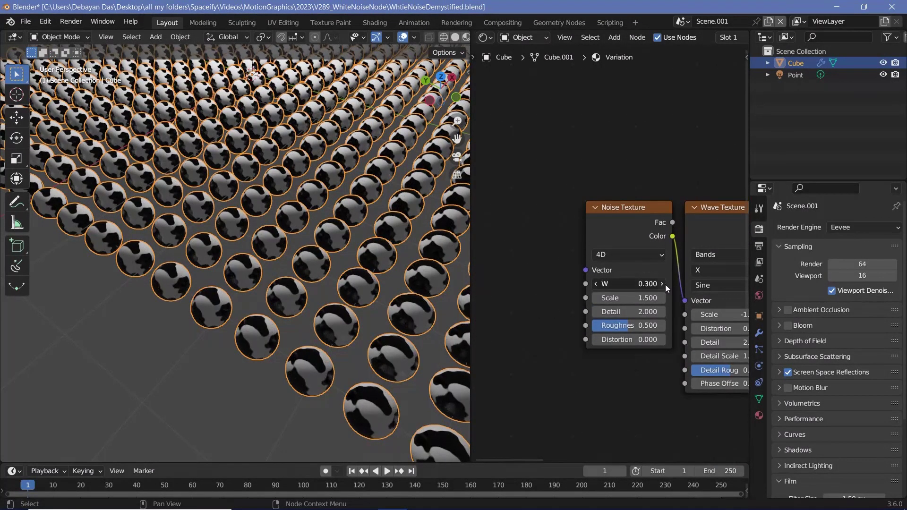
pyautogui.click(664, 285)
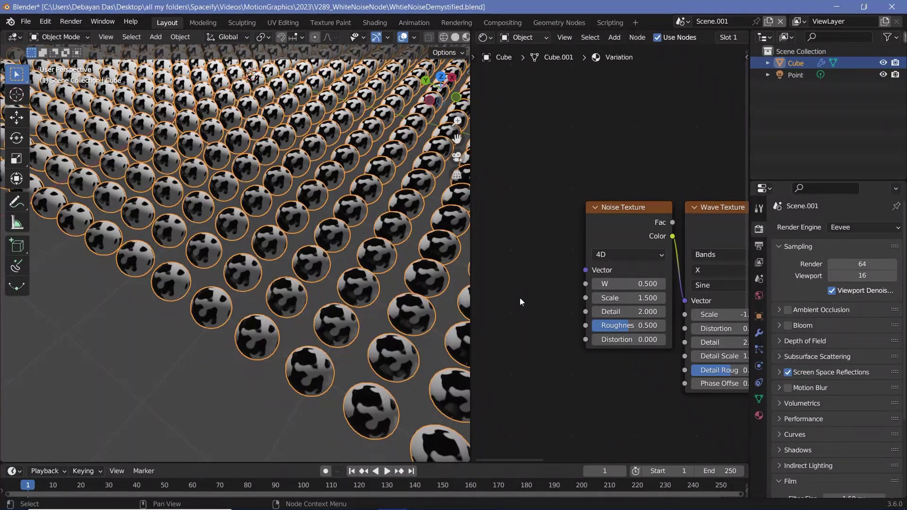
pyautogui.moveTo(529, 295); pyautogui.dragTo(544, 311, button='middle')
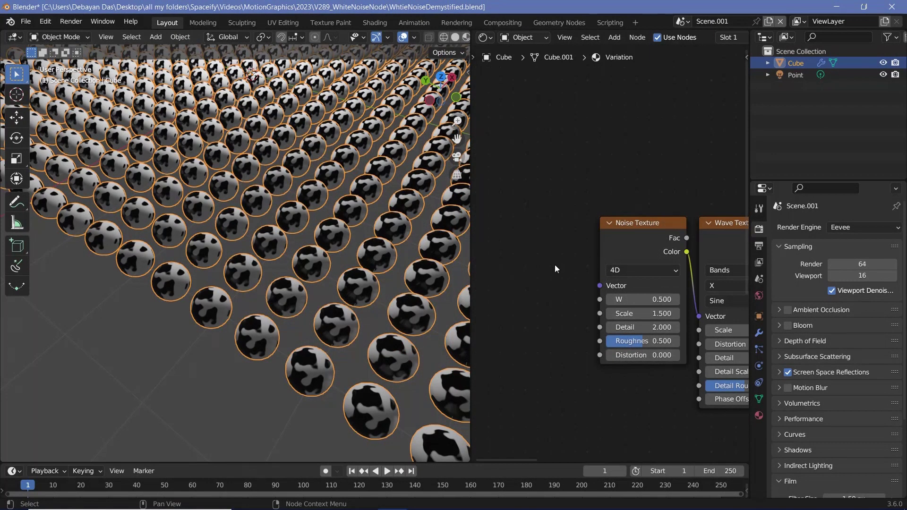
# - Add Texture Coordinate and Mapping nodes to the 4D Noise Texture, driving the mapping from the Object output
pyautogui.moveTo(554, 264); pyautogui.dragTo(573, 264, button='middle')
pyautogui.scroll(-3, 573, 264)
pyautogui.click(638, 247)
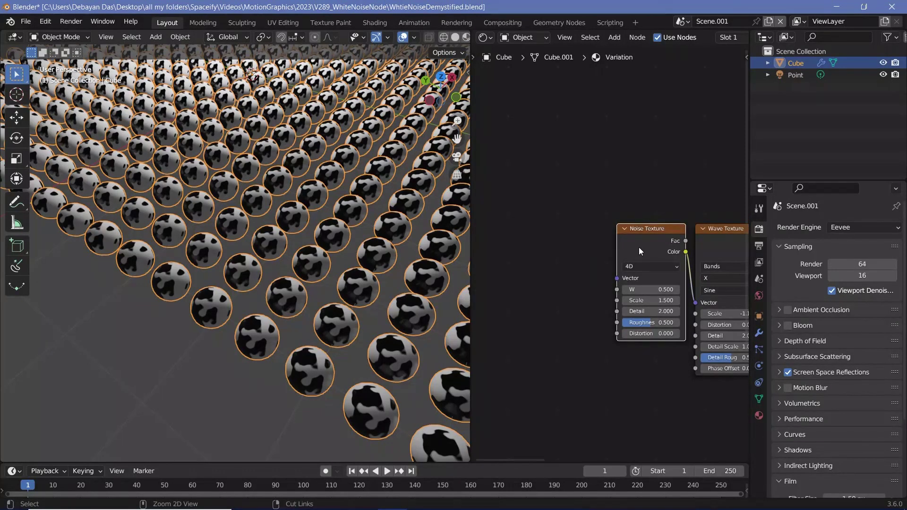
pyautogui.hotkey('ctrl', 't')
pyautogui.moveTo(554, 226); pyautogui.dragTo(576, 243, button='middle')
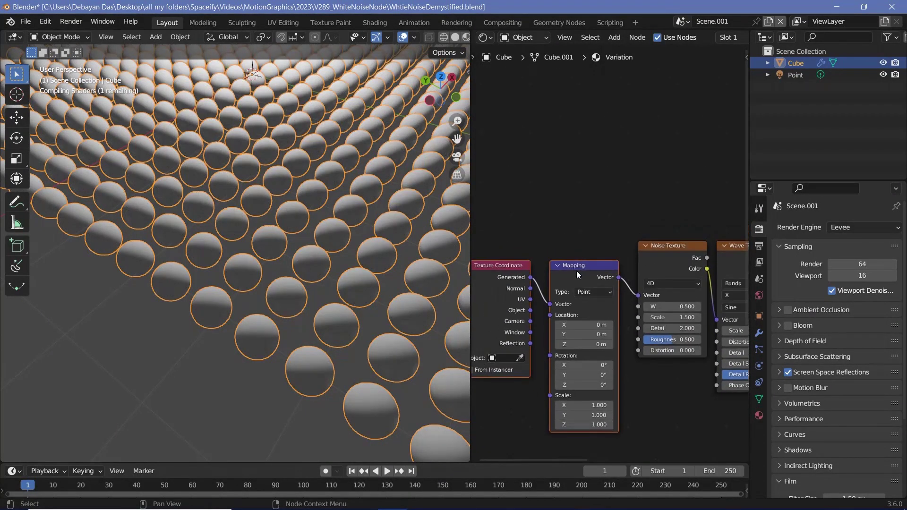
pyautogui.moveTo(576, 269); pyautogui.dragTo(576, 250)
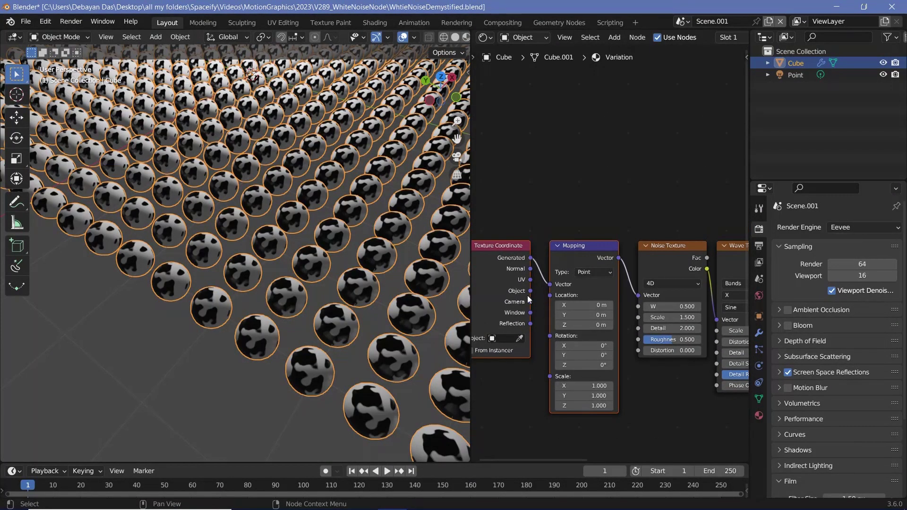
pyautogui.moveTo(530, 291); pyautogui.dragTo(557, 283)
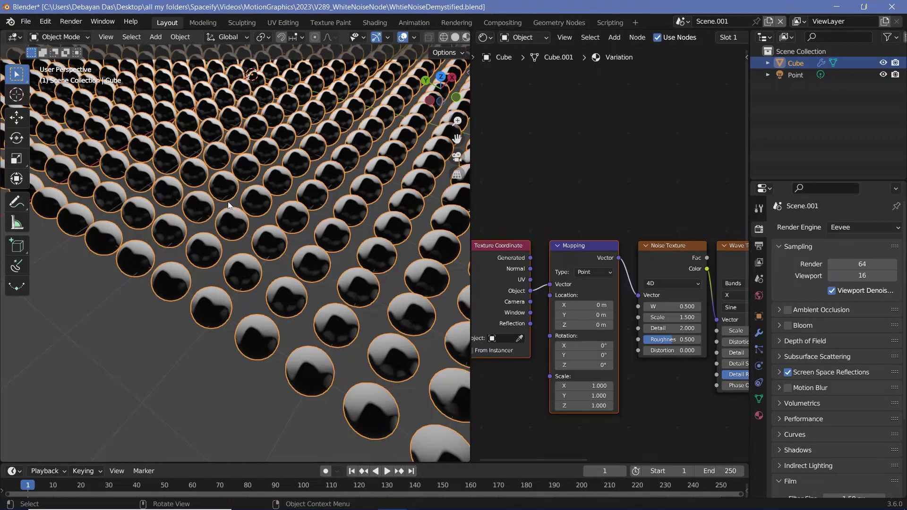
# - Move the Texture Coordinate and Mapping nodes away from the Noise Texture and add an Object Info node below the Mapping node
pyautogui.moveTo(494, 226); pyautogui.dragTo(576, 286)
pyautogui.moveTo(597, 258); pyautogui.dragTo(492, 257)
pyautogui.moveTo(579, 323); pyautogui.dragTo(603, 307, button='middle')
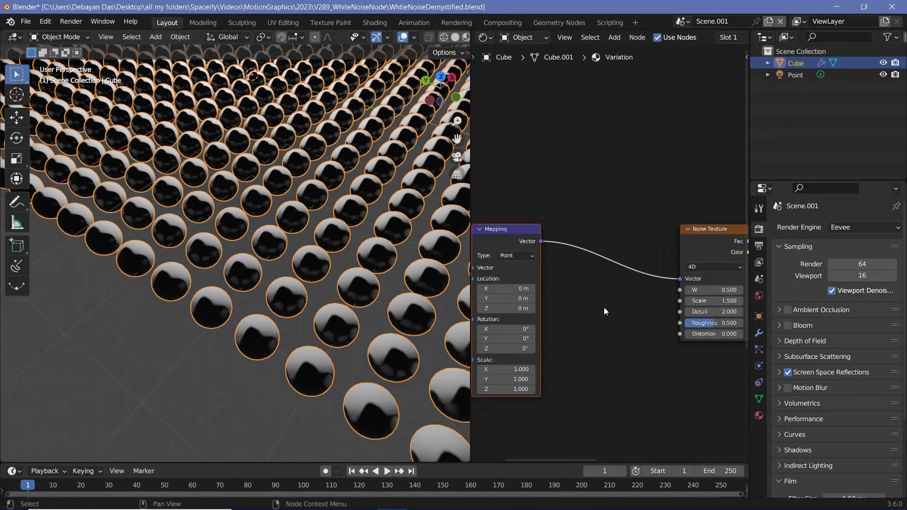
pyautogui.hotkey('shift', 'a')
pyautogui.click(603, 311)
pyautogui.write('object in')
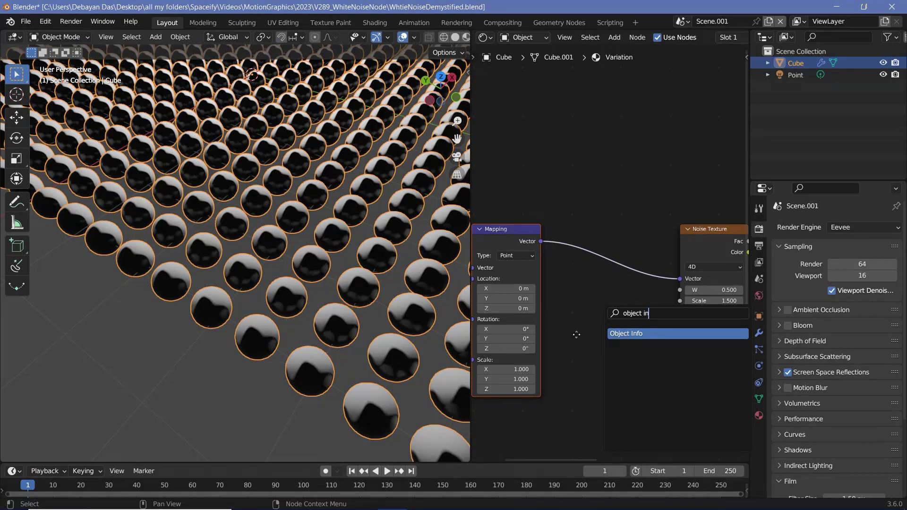
pyautogui.press('Return')
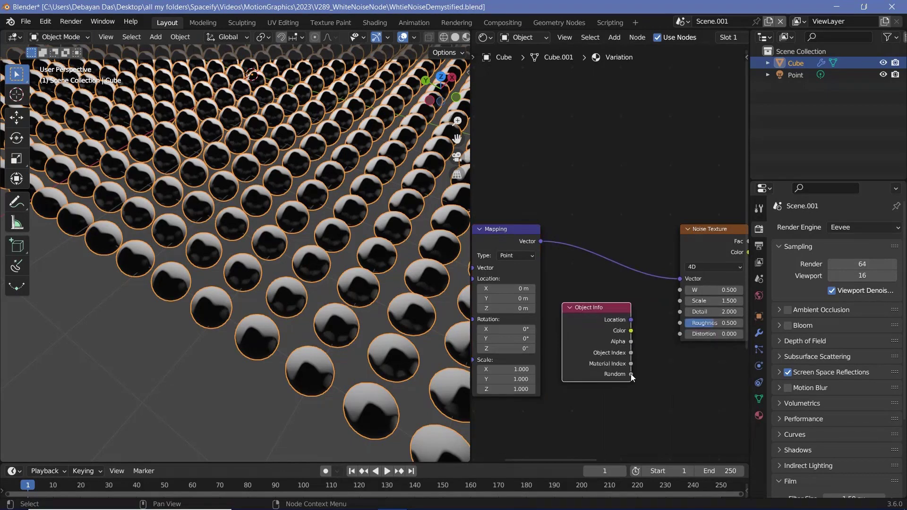
pyautogui.click(608, 351)
pyautogui.moveTo(632, 375); pyautogui.dragTo(668, 370)
pyautogui.rightClick(668, 370)
pyautogui.scroll(-2, 661, 368)
pyautogui.moveTo(593, 342); pyautogui.dragTo(518, 425)
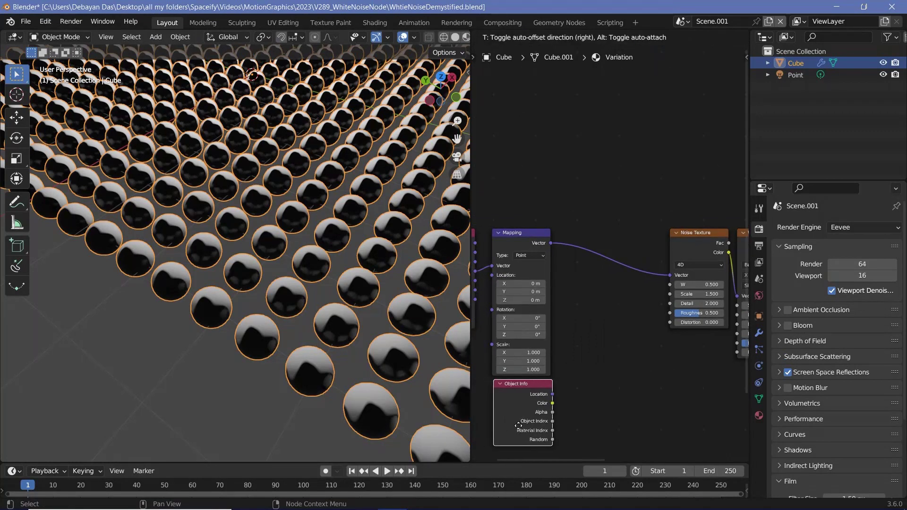
pyautogui.click(518, 425)
# - Add a White Noise Texture node between the Object Info node and the Noise Texture
pyautogui.hotkey('shift', 'a')
pyautogui.click(593, 369)
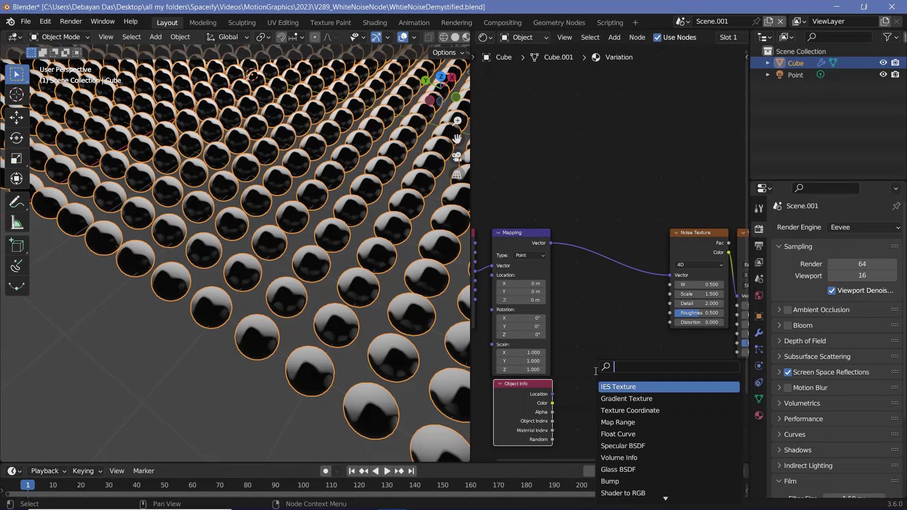
pyautogui.write('white')
pyautogui.press('Return')
pyautogui.click(628, 366)
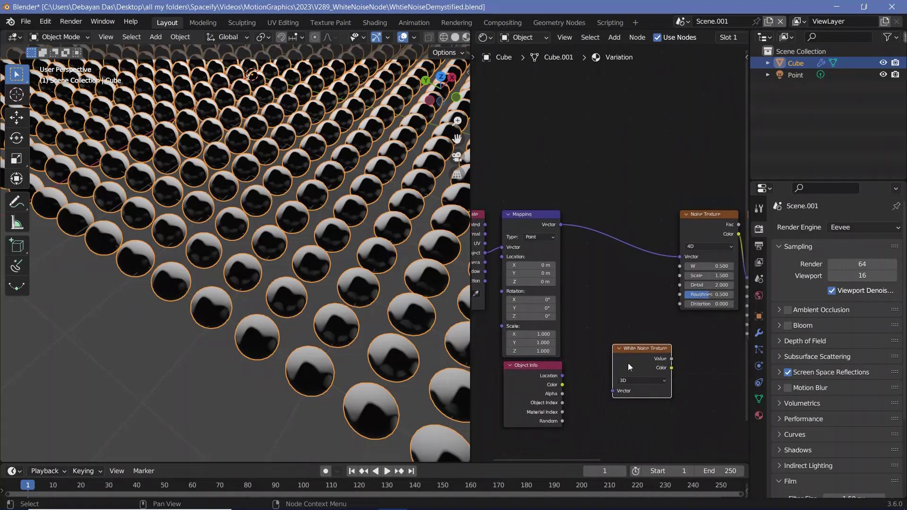
pyautogui.moveTo(627, 366); pyautogui.dragTo(642, 367)
pyautogui.scroll(2, 623, 370)
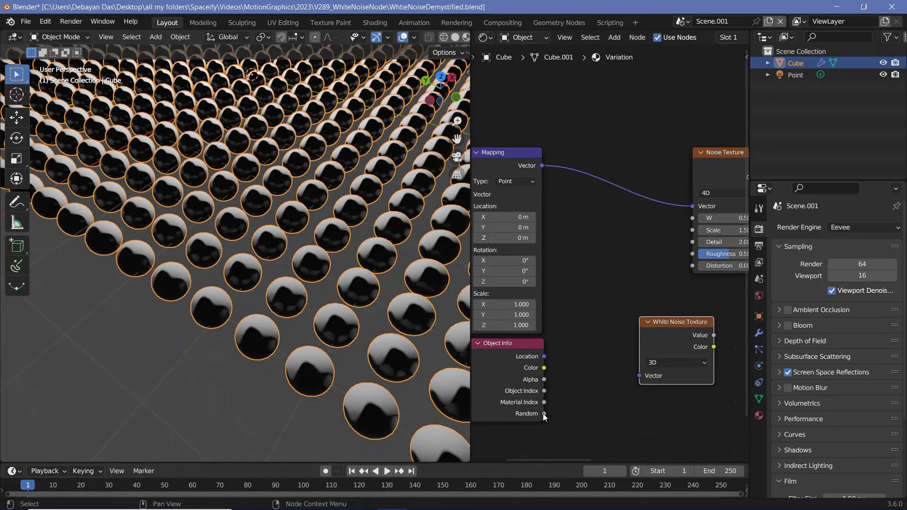
# - Add a Combine XYZ node that feeds the Object Info's Random output through X into the White Noise Texture's Vector
pyautogui.hotkey('shift', 's')
pyautogui.moveTo(617, 355)
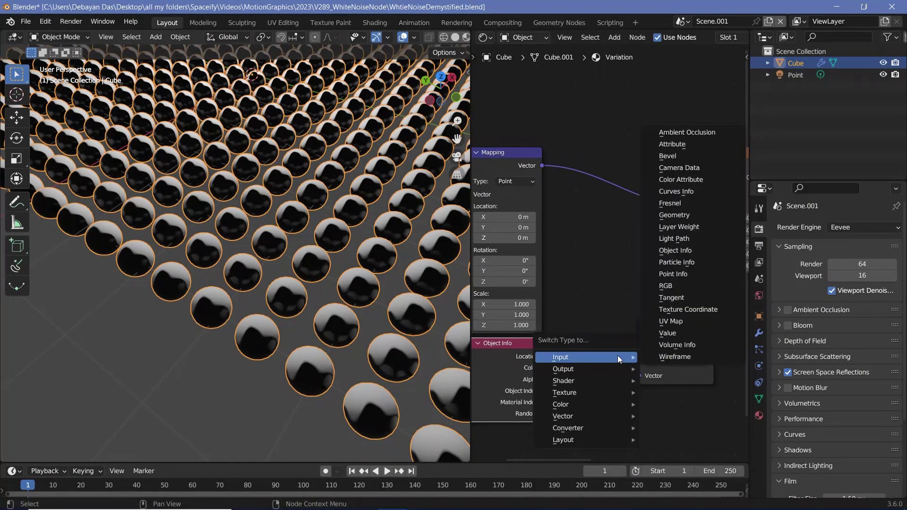
pyautogui.press('Escape')
pyautogui.hotkey('shift', 'a')
pyautogui.write('com')
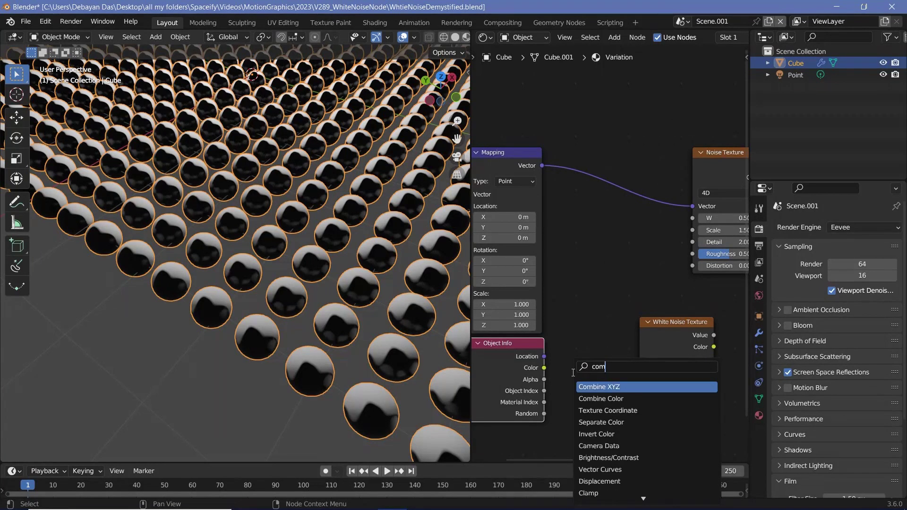
pyautogui.press('Return')
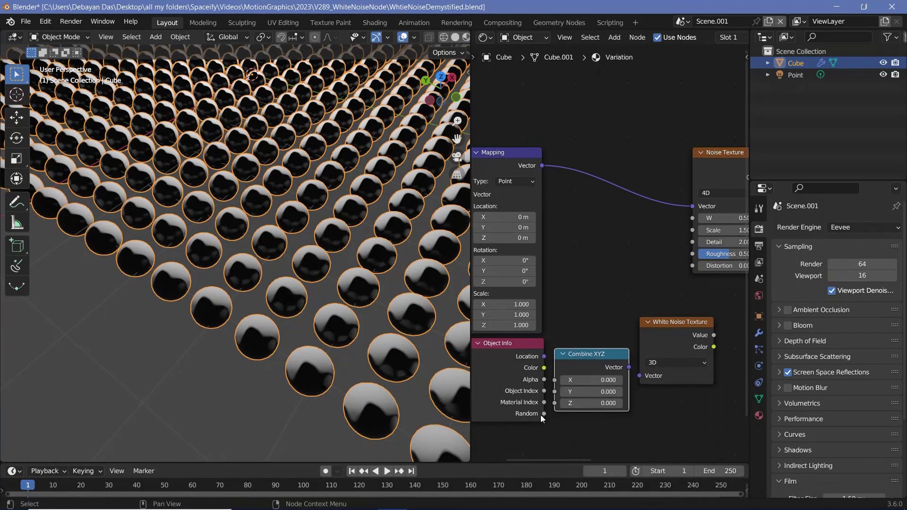
pyautogui.moveTo(543, 414); pyautogui.dragTo(557, 379)
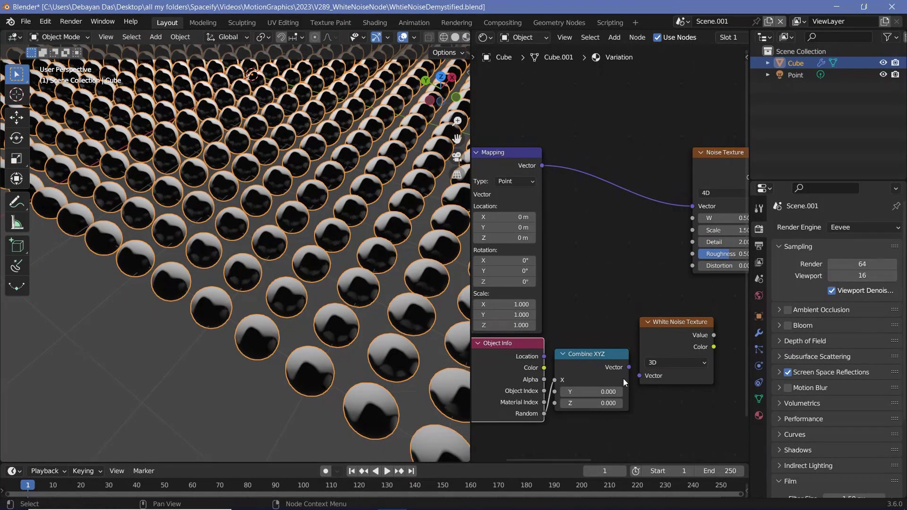
pyautogui.moveTo(631, 366); pyautogui.dragTo(641, 376)
pyautogui.moveTo(679, 350); pyautogui.dragTo(599, 403, button='middle')
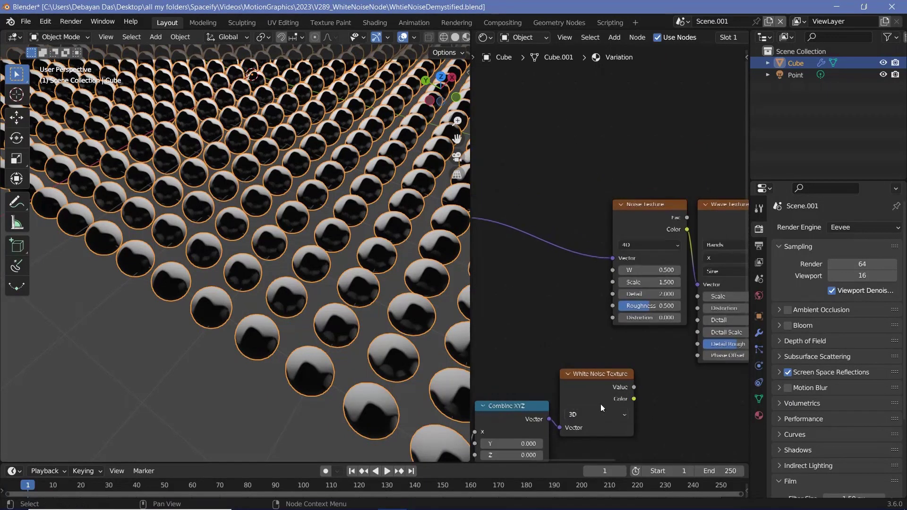
# - Connect the White Noise Texture's Value to the Noise Texture's W input and view the spheres from another angle
pyautogui.moveTo(634, 386); pyautogui.dragTo(615, 272)
pyautogui.moveTo(255, 191); pyautogui.dragTo(424, 207, button='middle')
pyautogui.keyDown('shift'); pyautogui.moveTo(202, 262); pyautogui.dragTo(321, 258, button='middle'); pyautogui.keyUp('shift')
# - Move the Object Info and Combine XYZ nodes away from the White Noise Texture to make room between them
pyautogui.moveTo(537, 319); pyautogui.dragTo(578, 272, button='middle')
pyautogui.moveTo(518, 342); pyautogui.dragTo(603, 277)
pyautogui.press('g')
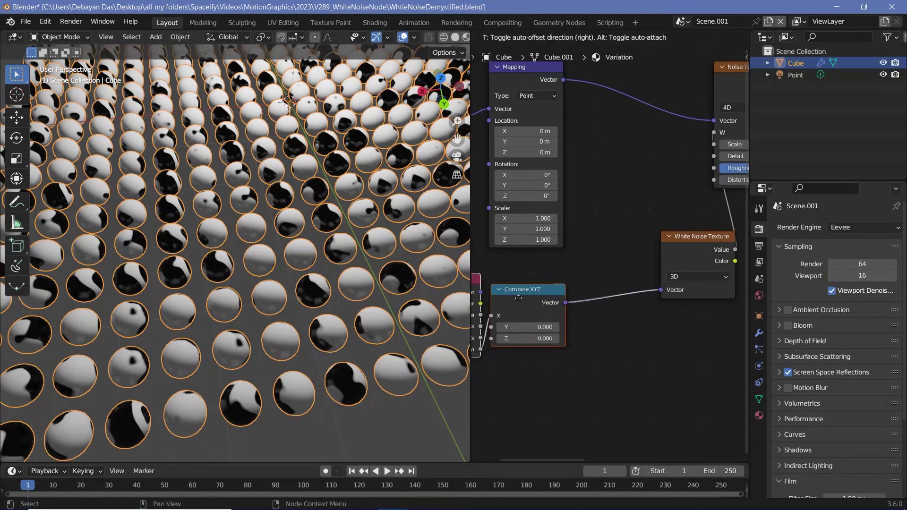
pyautogui.moveTo(518, 298); pyautogui.dragTo(497, 298)
# - Insert a Vector Math node set to Scale between the Combine XYZ and White Noise Texture nodes
pyautogui.hotkey('shift', 'a')
pyautogui.write('vec')
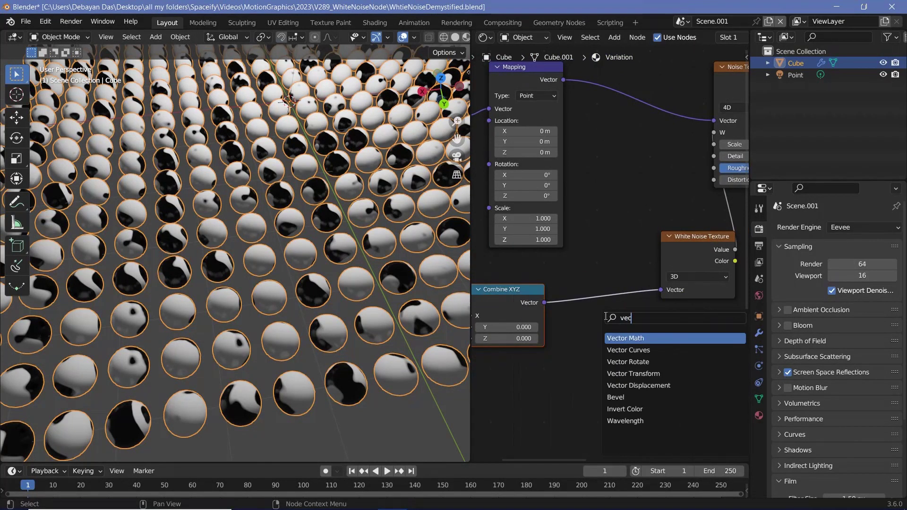
pyautogui.write('tor add')
pyautogui.press('Return')
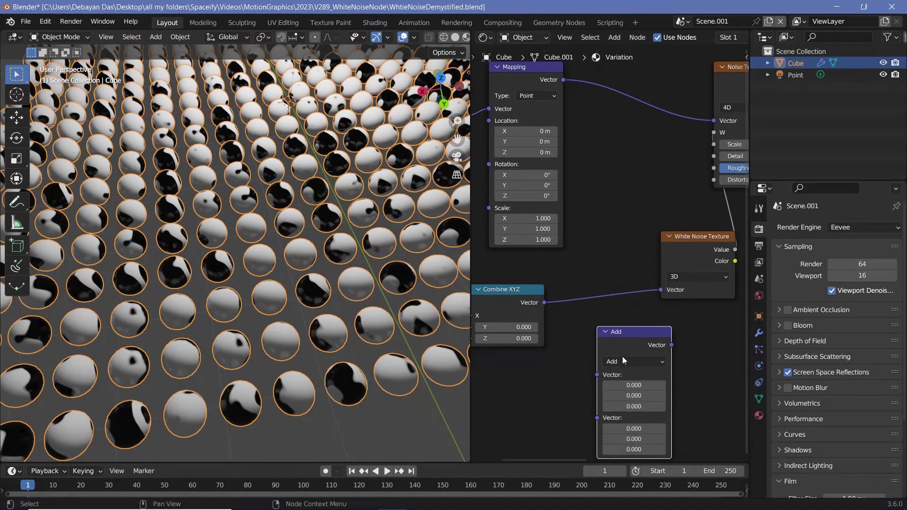
pyautogui.click(623, 358)
pyautogui.click(619, 188)
pyautogui.moveTo(624, 335); pyautogui.dragTo(592, 304)
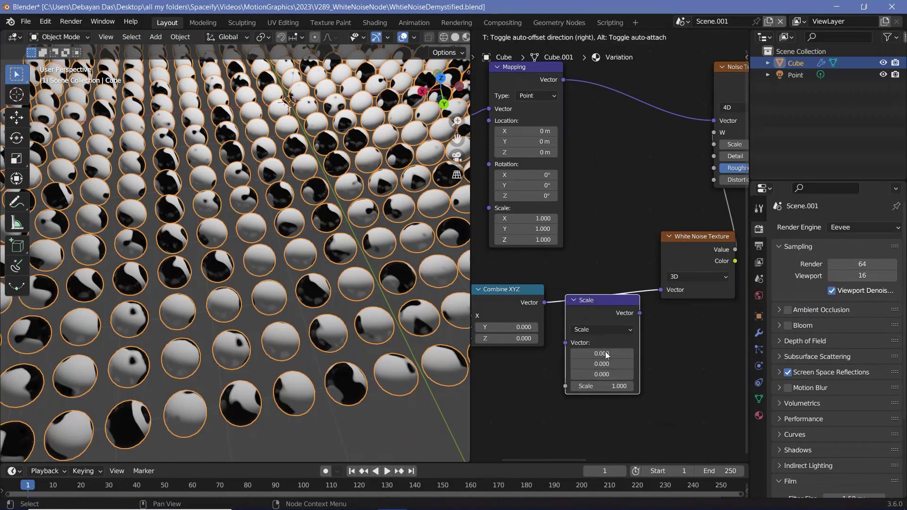
pyautogui.moveTo(606, 355); pyautogui.dragTo(628, 355)
# - Set the vector Scale node's scale to 1000 and inspect the pattern variation across the spheres
pyautogui.click(626, 357)
pyautogui.write('1000')
pyautogui.press('Return')
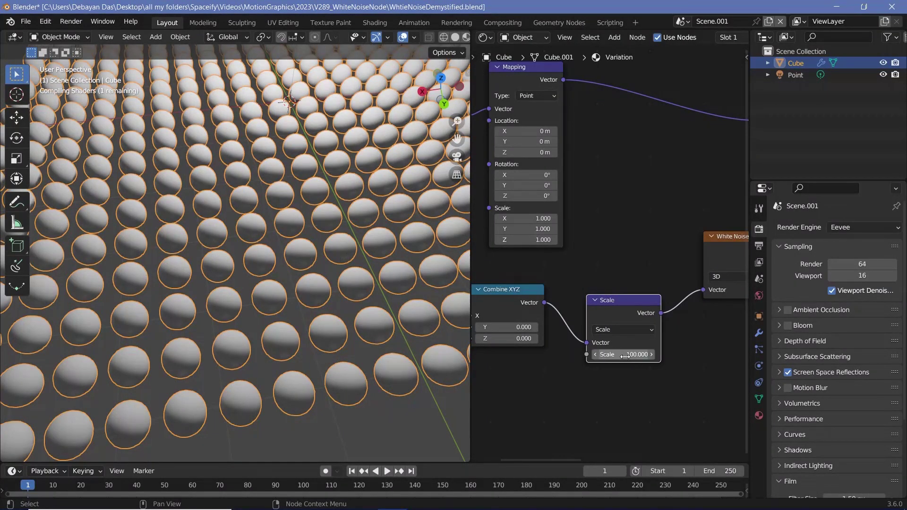
pyautogui.scroll(-2, 170, 298)
pyautogui.moveTo(170, 298); pyautogui.dragTo(430, 293, button='middle')
pyautogui.scroll(4, 283, 306)
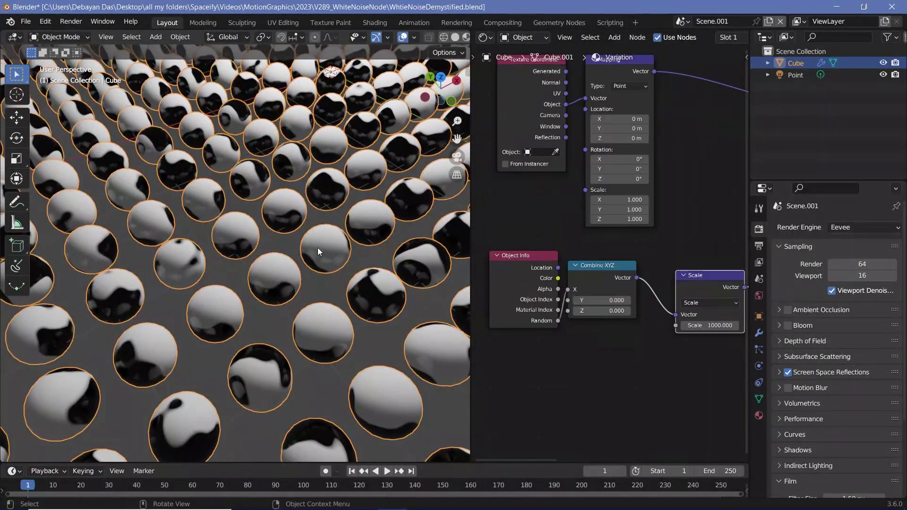
pyautogui.scroll(-5, 318, 247)
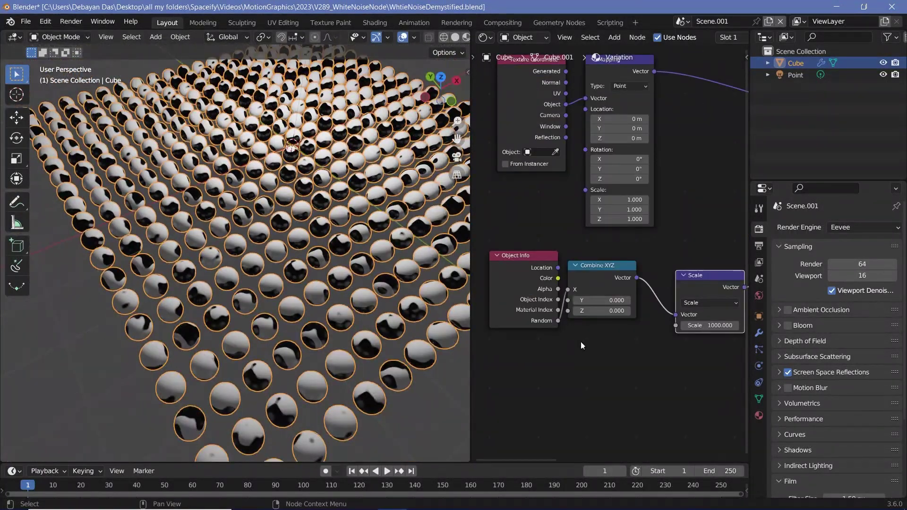
# - Raise the Y value of the Combine XYZ node to 0.700 to change the random seed
pyautogui.moveTo(579, 342); pyautogui.dragTo(553, 354, button='middle')
pyautogui.scroll(1, 554, 354)
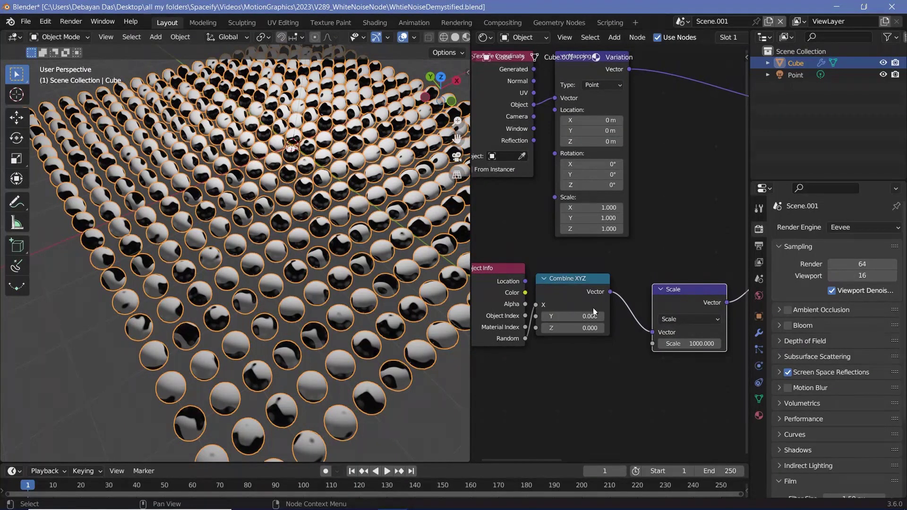
pyautogui.click(604, 319)
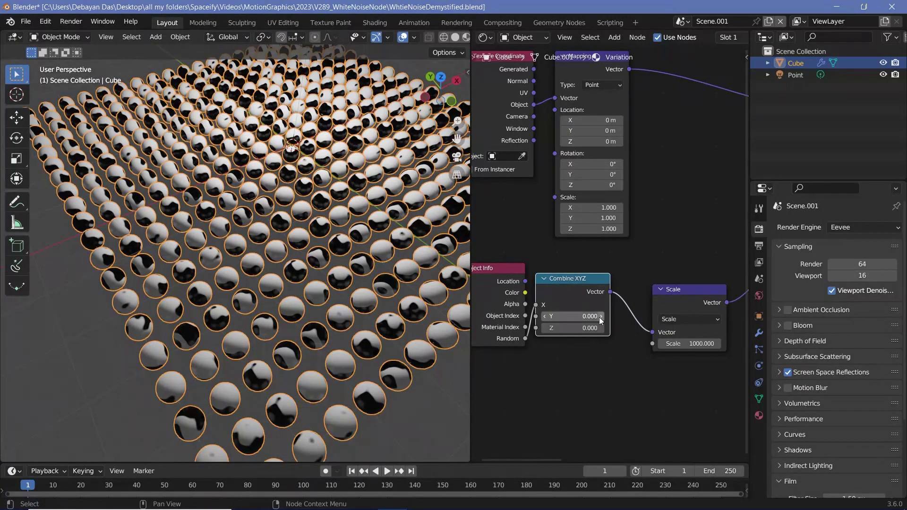
pyautogui.click(600, 317)
pyautogui.click(599, 317)
pyautogui.click(599, 316)
pyautogui.click(600, 316)
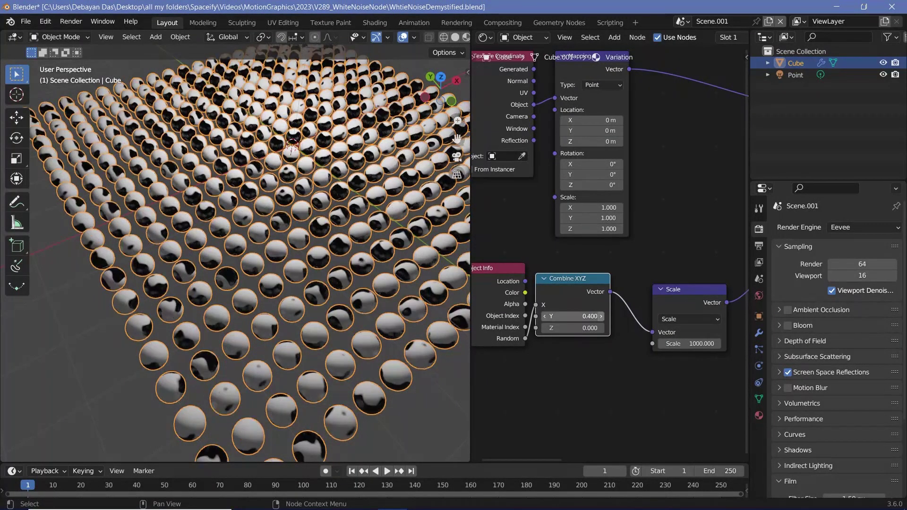
pyautogui.click(600, 317)
pyautogui.click(600, 316)
pyautogui.click(600, 316)
# - Duplicate the sphere array along the X axis and place the copy directly beside the original
pyautogui.scroll(-2, 273, 268)
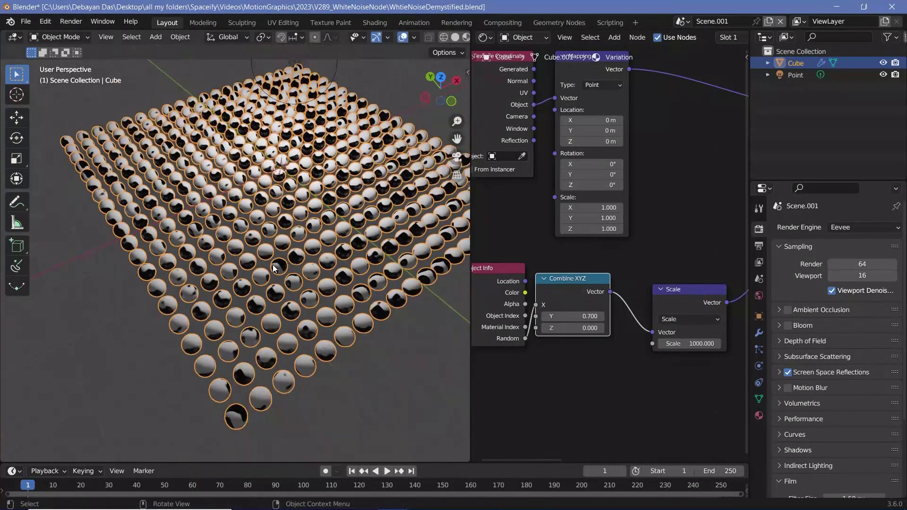
pyautogui.hotkey('shift', 'd')
pyautogui.press('x')
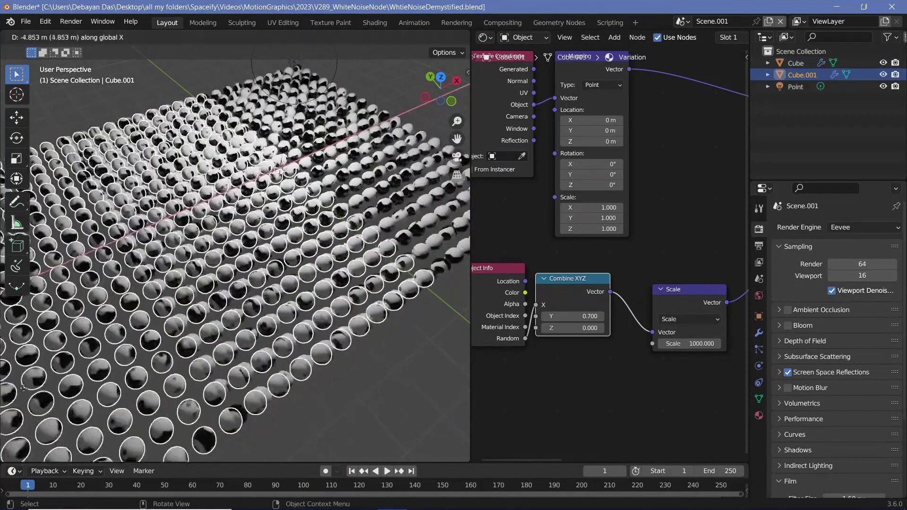
pyautogui.click(353, 457)
pyautogui.keyDown('shift'); pyautogui.moveTo(142, 330); pyautogui.dragTo(291, 264, button='middle'); pyautogui.keyUp('shift')
pyautogui.scroll(-3, 302, 244)
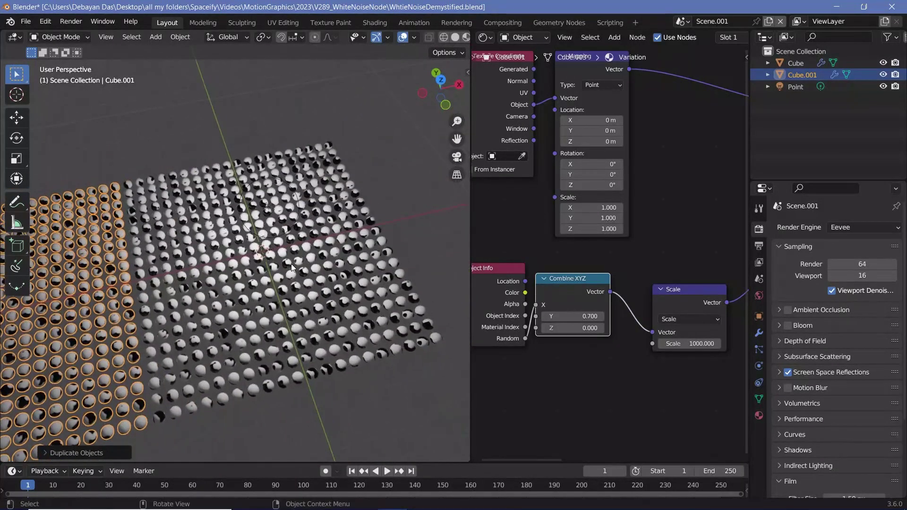
# - Select the original sphere array, set the Mapping node's X, Y and Z scale to 2.940, and inspect the spheres
pyautogui.click(291, 264)
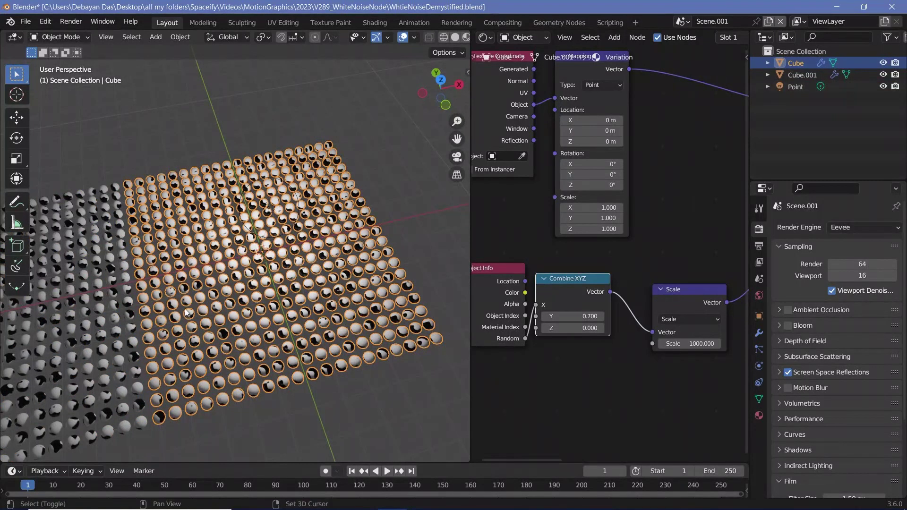
pyautogui.keyDown('shift'); pyautogui.moveTo(150, 324); pyautogui.dragTo(310, 262, button='middle'); pyautogui.keyUp('shift')
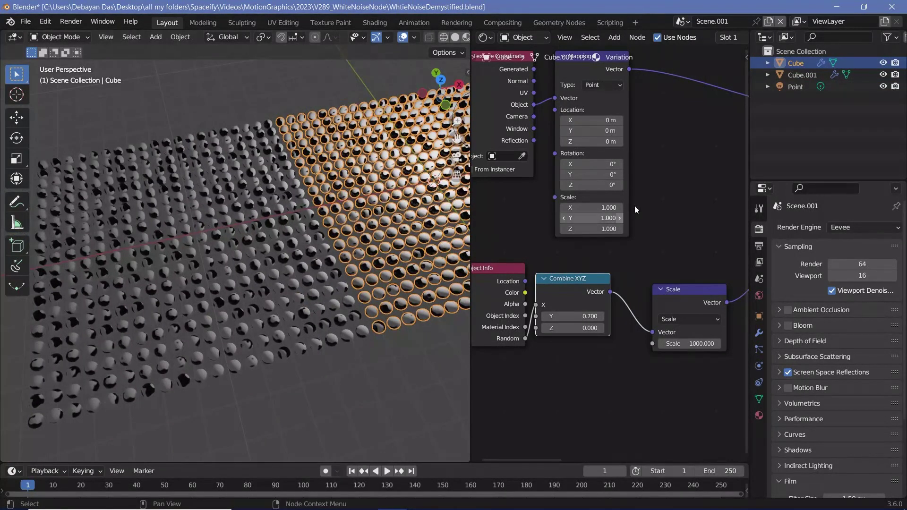
pyautogui.moveTo(604, 214); pyautogui.dragTo(415, 236)
pyautogui.scroll(3, 237, 245)
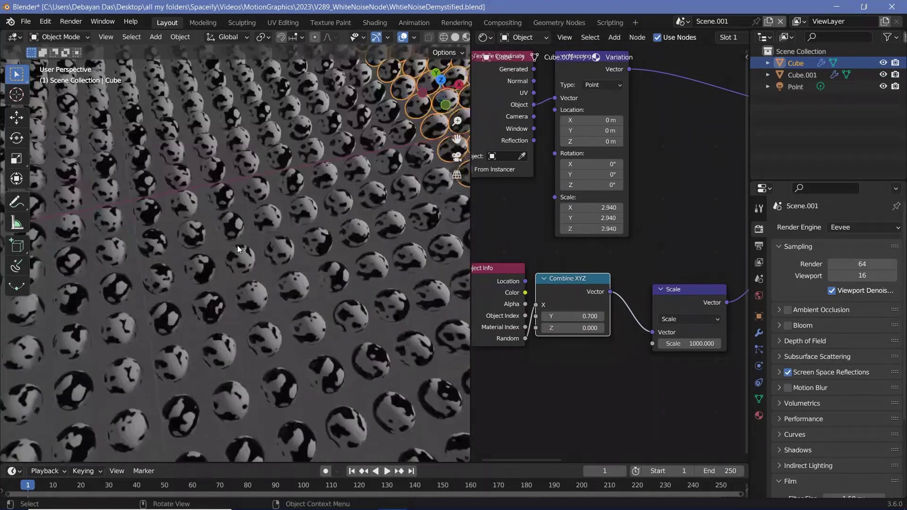
pyautogui.keyDown('shift'); pyautogui.moveTo(326, 217); pyautogui.dragTo(234, 196, button='middle'); pyautogui.keyUp('shift')
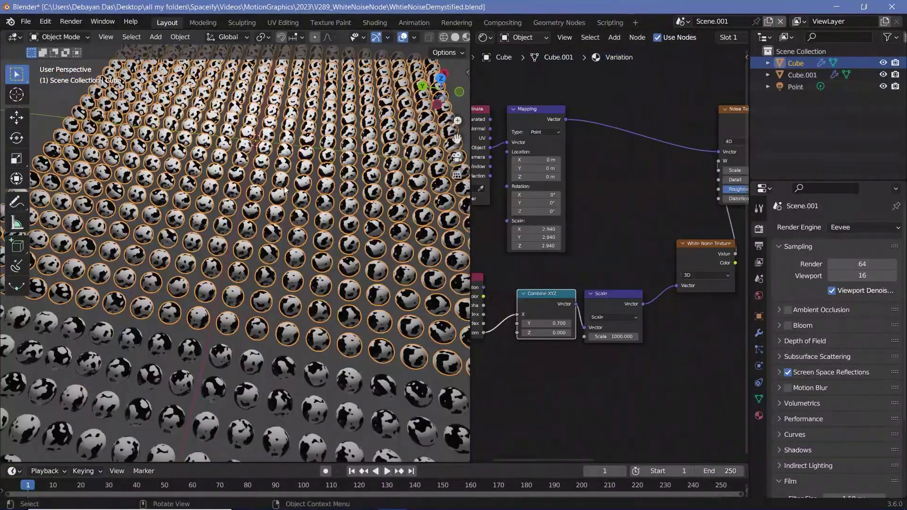
pyautogui.moveTo(293, 172); pyautogui.dragTo(293, 203, button='middle')
pyautogui.scroll(4, 291, 223)
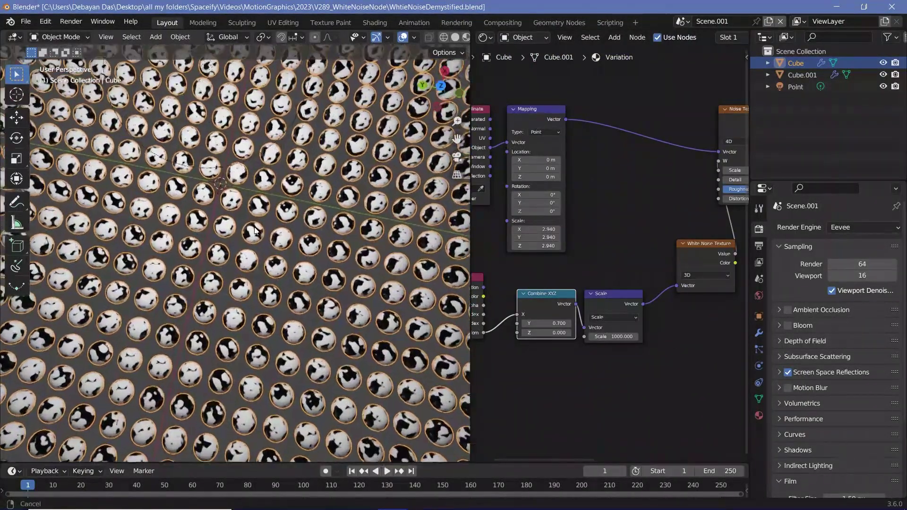
# - Move the White Noise Texture node above the vector Scale node
pyautogui.moveTo(714, 246); pyautogui.dragTo(663, 221)
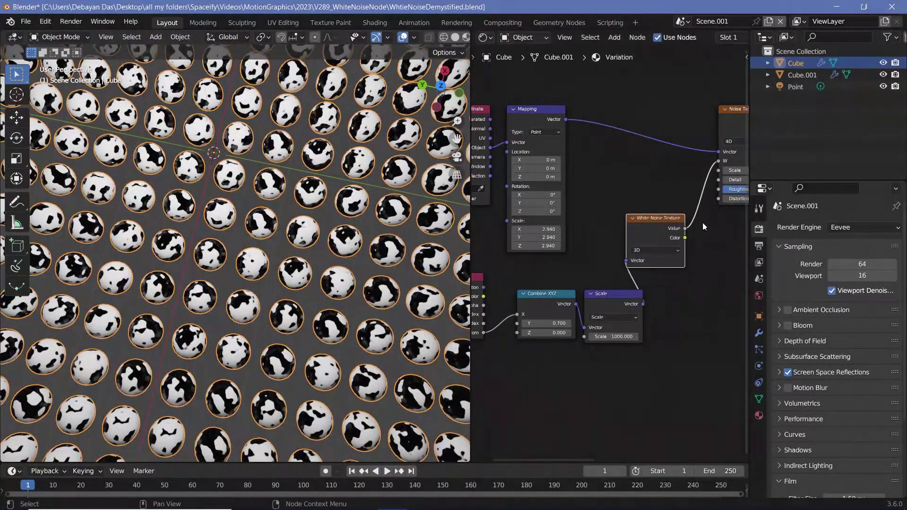
# - Shift the Combine XYZ and vector Scale nodes further away from the White Noise Texture node
pyautogui.scroll(-3, 663, 243)
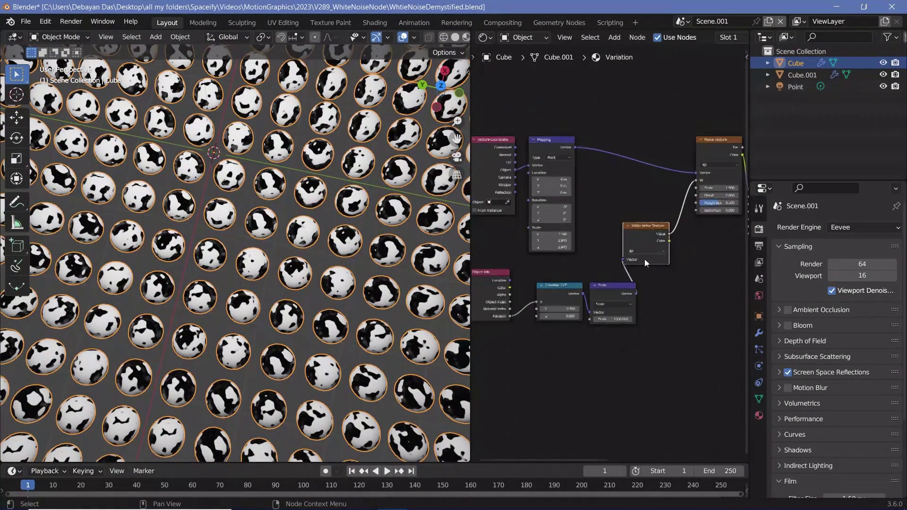
pyautogui.moveTo(629, 270); pyautogui.dragTo(606, 251, button='middle')
pyautogui.scroll(1, 544, 261)
pyautogui.moveTo(536, 291); pyautogui.dragTo(514, 284)
pyautogui.moveTo(590, 296); pyautogui.dragTo(567, 289)
# - Insert a Math node between the White Noise Texture's Value output and the Noise Texture's W input, set to Multiply by 1000
pyautogui.moveTo(705, 272); pyautogui.dragTo(633, 304, button='middle')
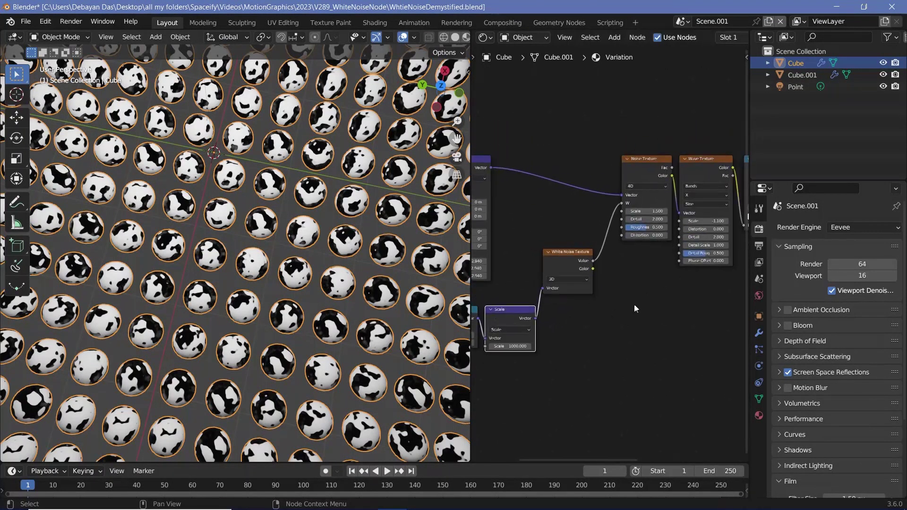
pyautogui.hotkey('shift', 'a')
pyautogui.click(635, 303)
pyautogui.write('math')
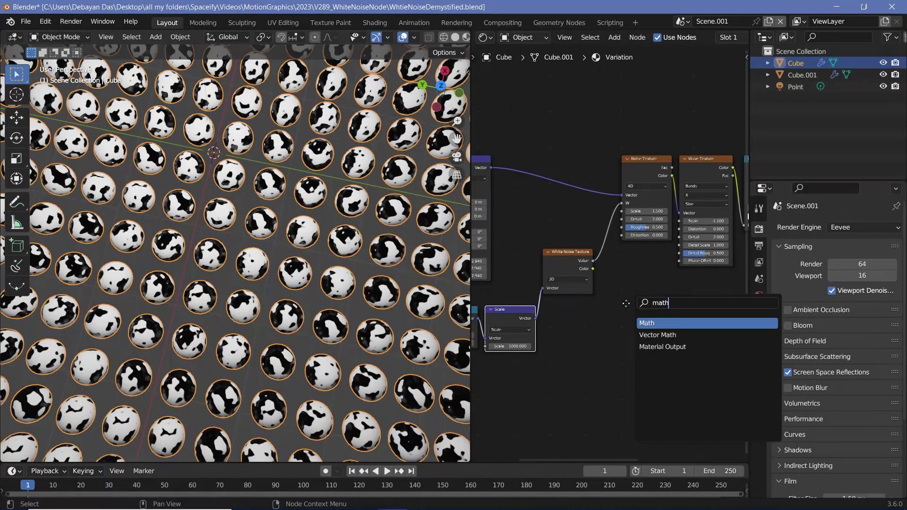
pyautogui.press('Return')
pyautogui.click(657, 316)
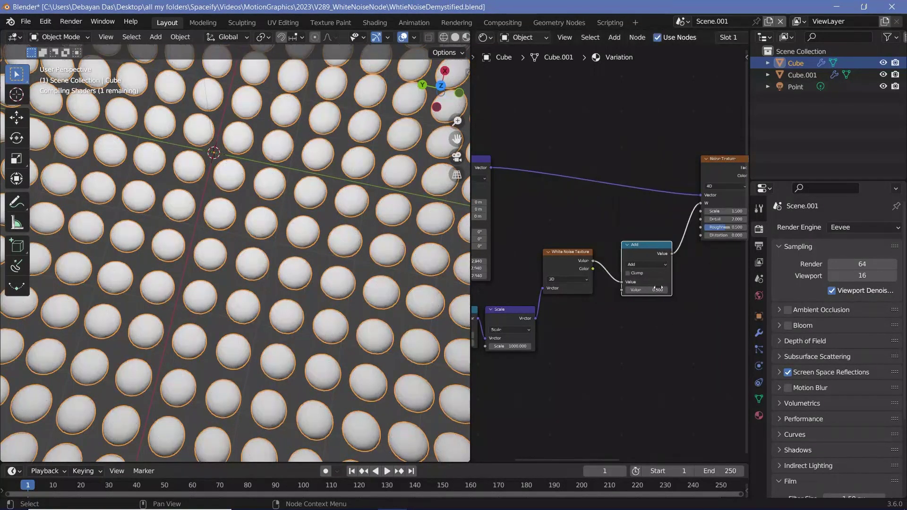
pyautogui.click(654, 264)
pyautogui.click(456, 298)
pyautogui.press('Return')
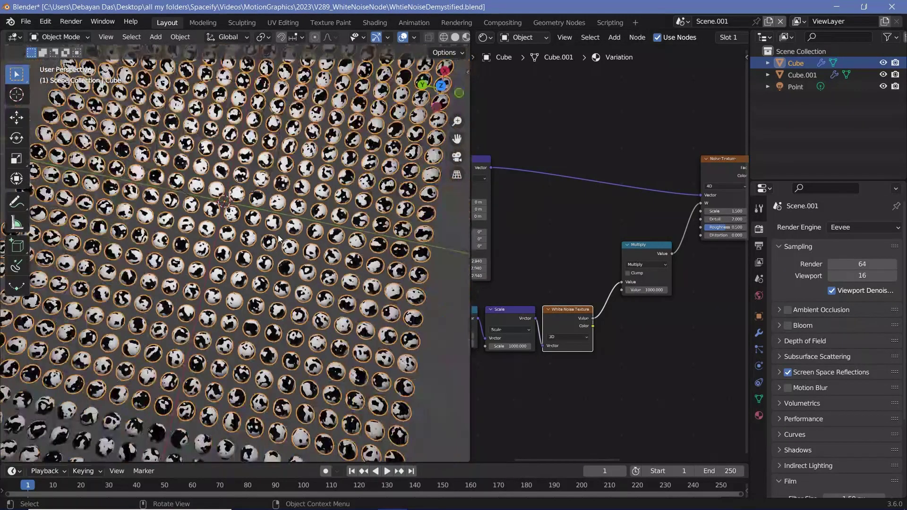
# - Hide the viewport overlays and inspect the pattern variation across both sphere arrays
pyautogui.keyDown('shift'); pyautogui.moveTo(174, 373); pyautogui.dragTo(268, 288, button='middle'); pyautogui.keyUp('shift')
pyautogui.moveTo(259, 320); pyautogui.dragTo(193, 255, button='middle')
pyautogui.click(403, 37)
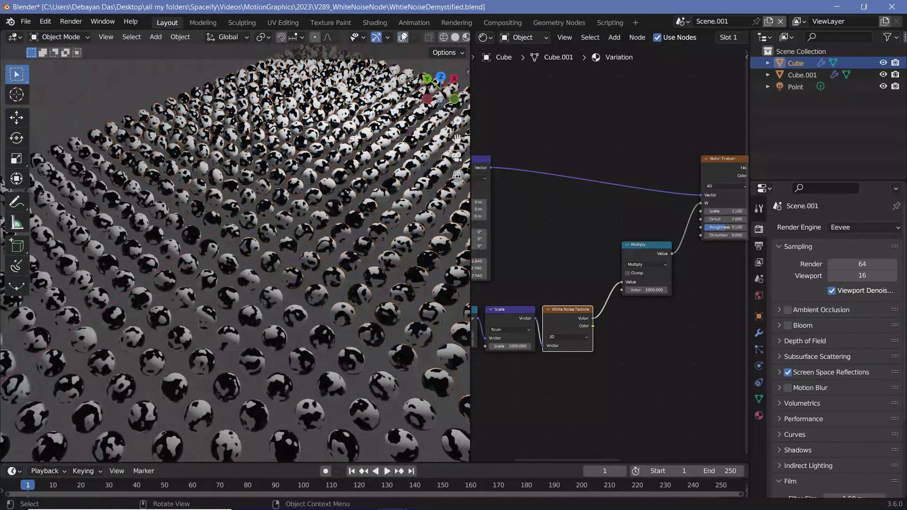
pyautogui.scroll(3, 202, 248)
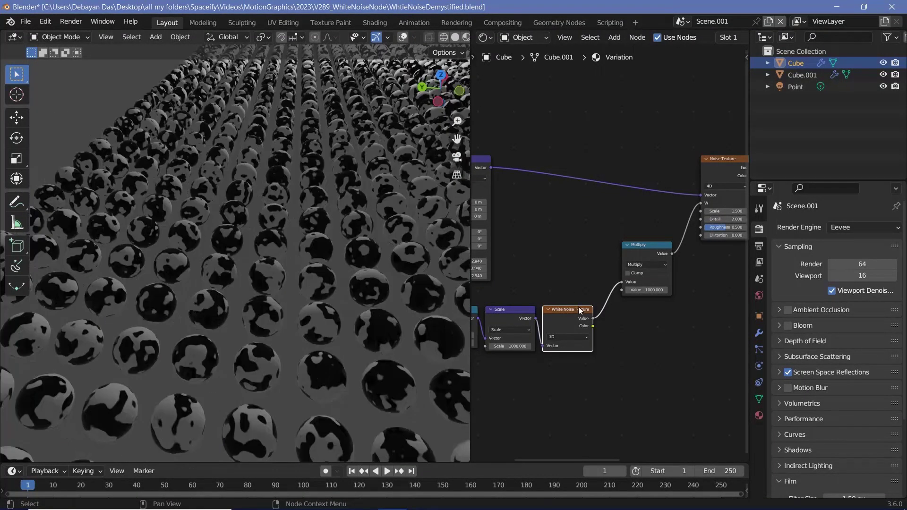
pyautogui.scroll(3, 580, 310)
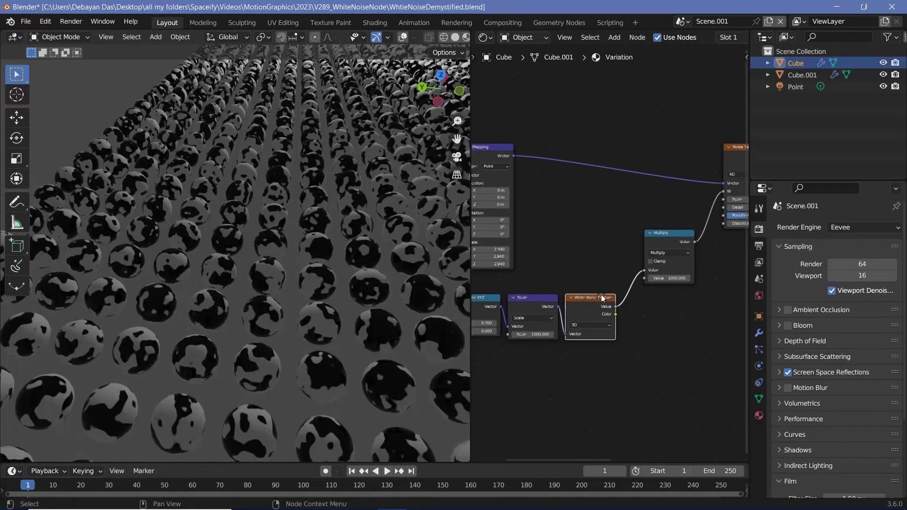
pyautogui.moveTo(584, 315); pyautogui.dragTo(591, 312)
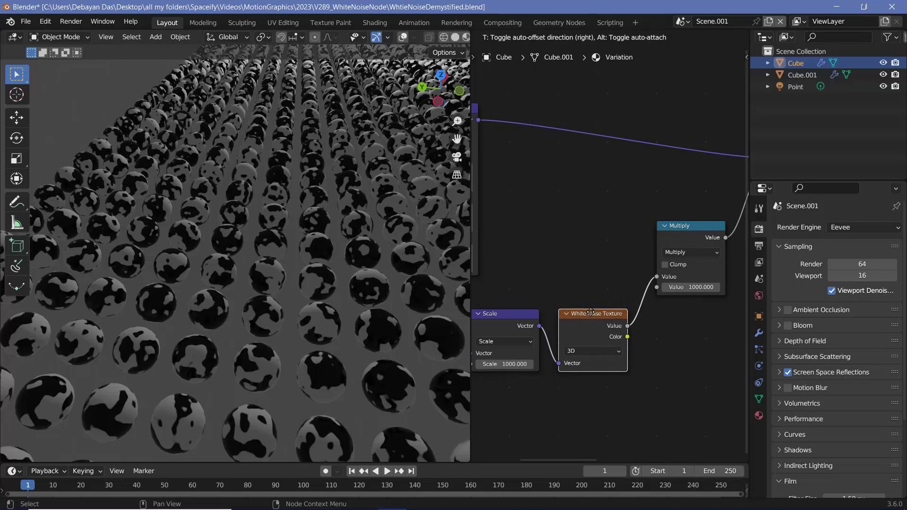
pyautogui.rightClick(590, 313)
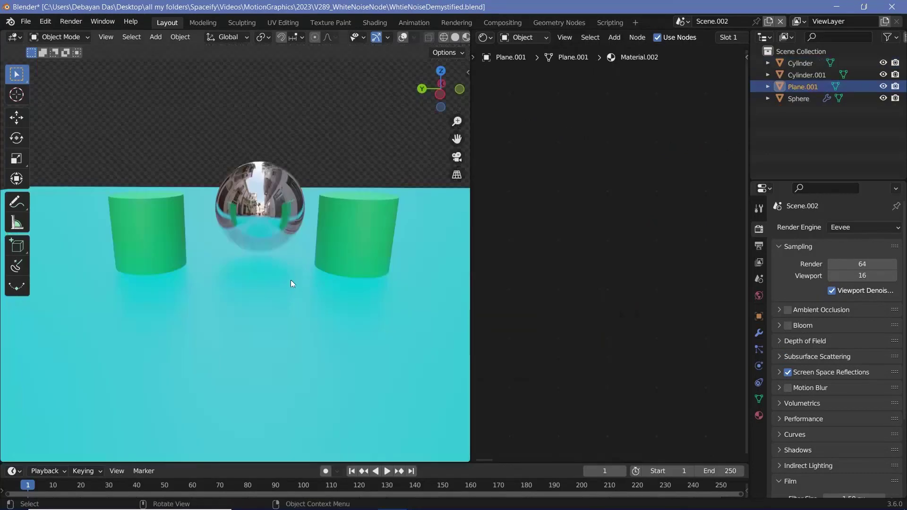
# - Select the metal sphere in Scene.002 and examine its reflections of the environment and cylinders from near and far
pyautogui.click(266, 181)
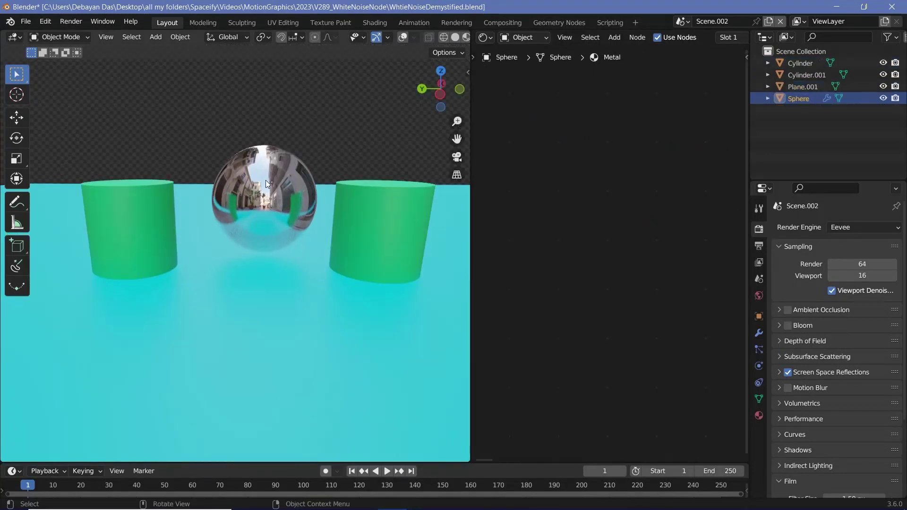
pyautogui.moveTo(247, 183)
pyautogui.mouseDown(button='middle')
pyautogui.moveTo(285, 171)
pyautogui.moveTo(250, 188)
pyautogui.mouseUp(button='middle')
pyautogui.scroll(2, 244, 204)
pyautogui.scroll(1, 244, 204)
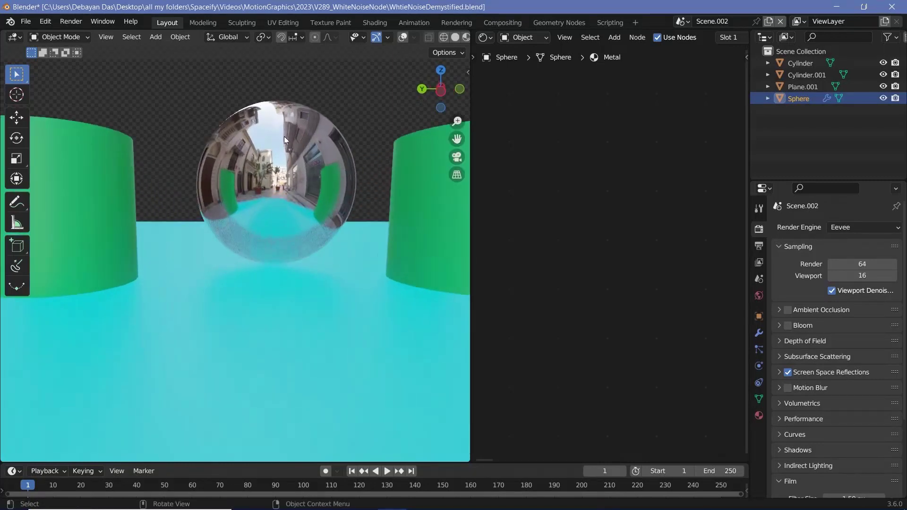
pyautogui.scroll(2, 292, 175)
pyautogui.scroll(2, 287, 231)
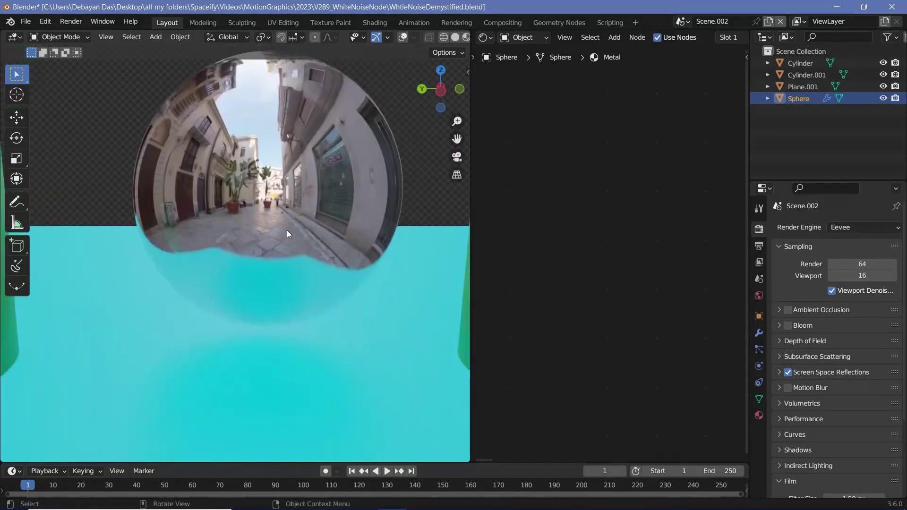
pyautogui.scroll(-5, 318, 206)
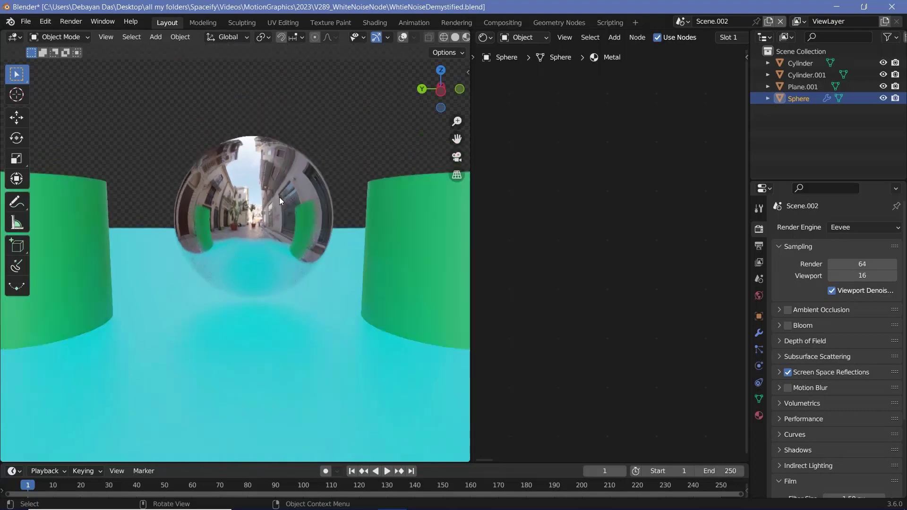
pyautogui.click(758, 246)
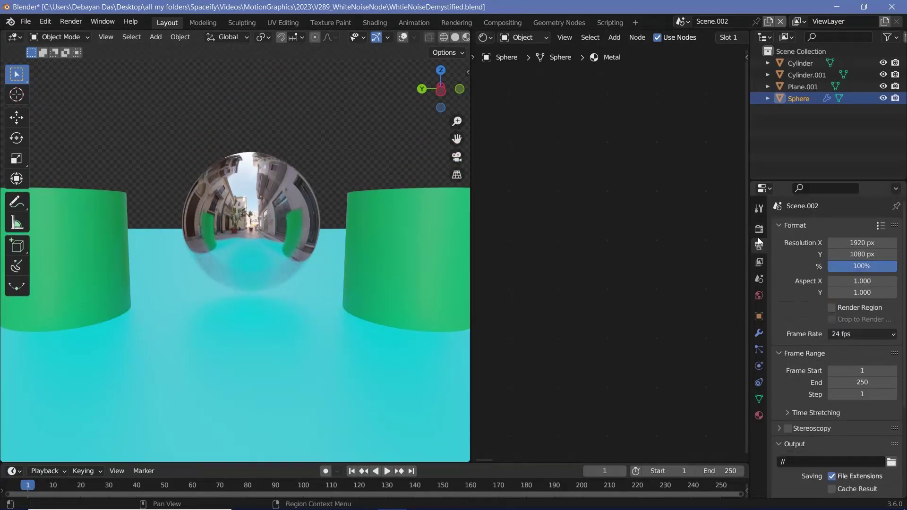
pyautogui.click(758, 231)
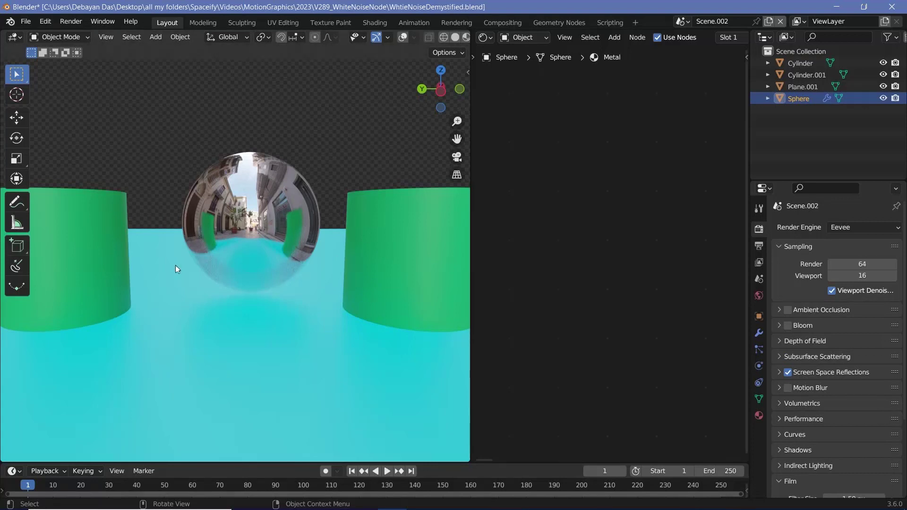
pyautogui.moveTo(358, 253); pyautogui.dragTo(389, 238, button='middle')
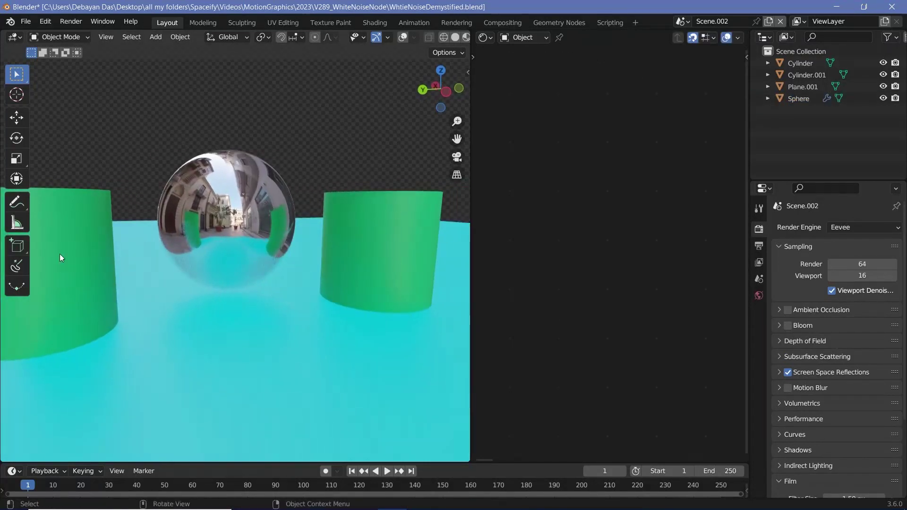
pyautogui.moveTo(171, 241); pyautogui.dragTo(292, 223, button='middle')
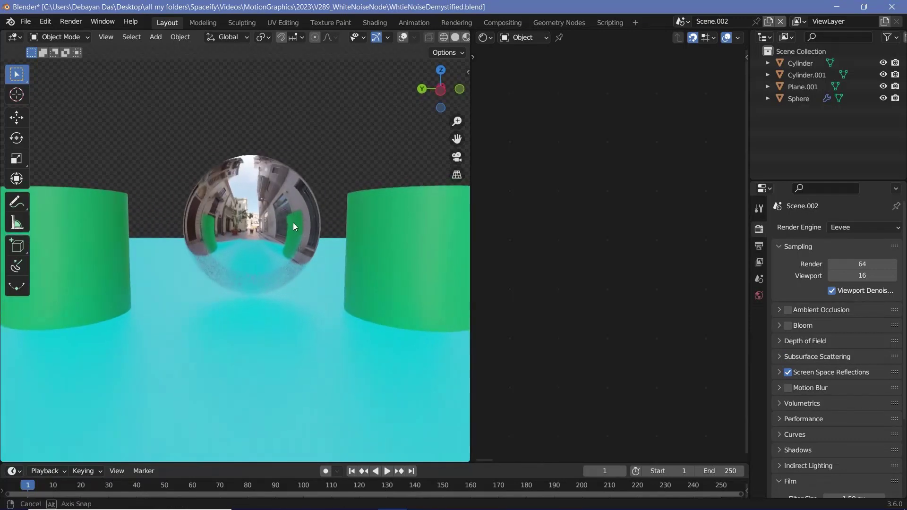
# - Connect the stone_alley_03_2k.exr environment texture's Color output to the Background node's Color input in the world shader
pyautogui.click(245, 217)
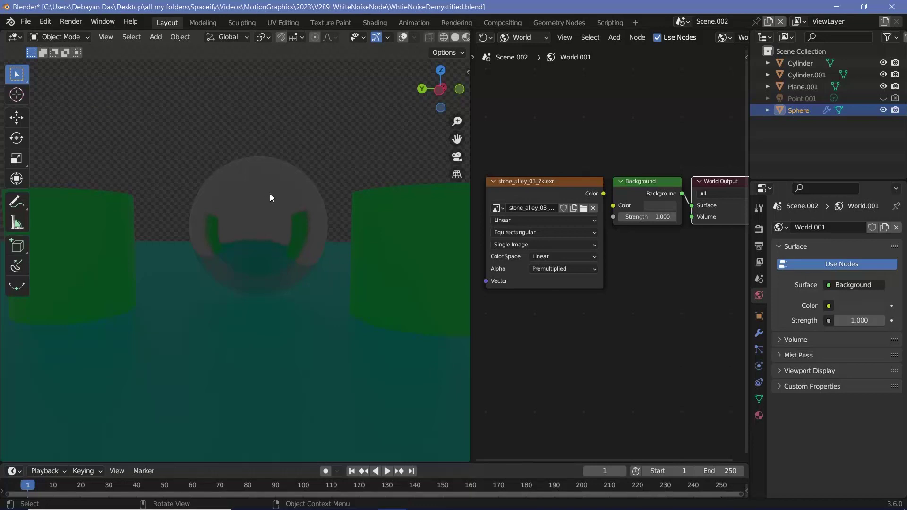
pyautogui.moveTo(245, 199)
pyautogui.mouseDown(button='middle')
pyautogui.moveTo(281, 197)
pyautogui.moveTo(253, 211)
pyautogui.mouseUp(button='middle')
pyautogui.moveTo(287, 175); pyautogui.dragTo(305, 171, button='middle')
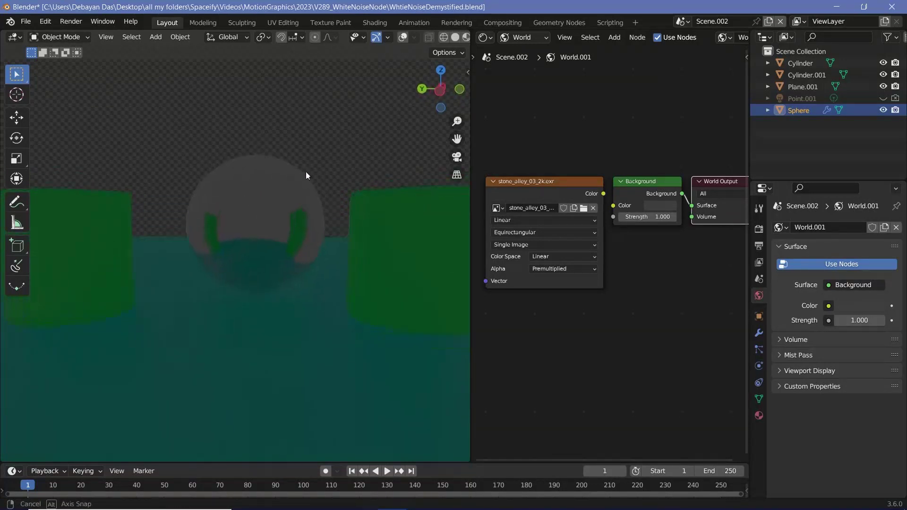
pyautogui.moveTo(629, 181); pyautogui.dragTo(553, 180, button='middle')
pyautogui.moveTo(552, 181); pyautogui.dragTo(567, 197)
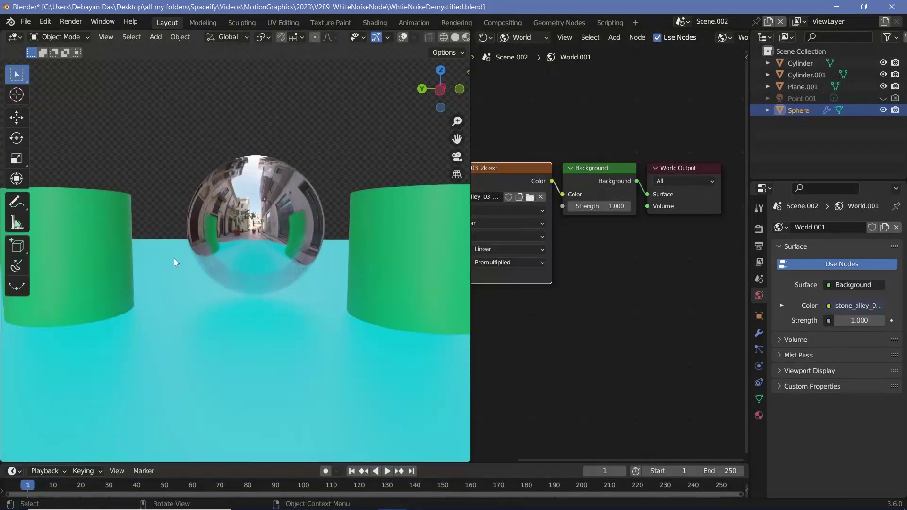
pyautogui.moveTo(505, 228); pyautogui.dragTo(567, 238, button='middle')
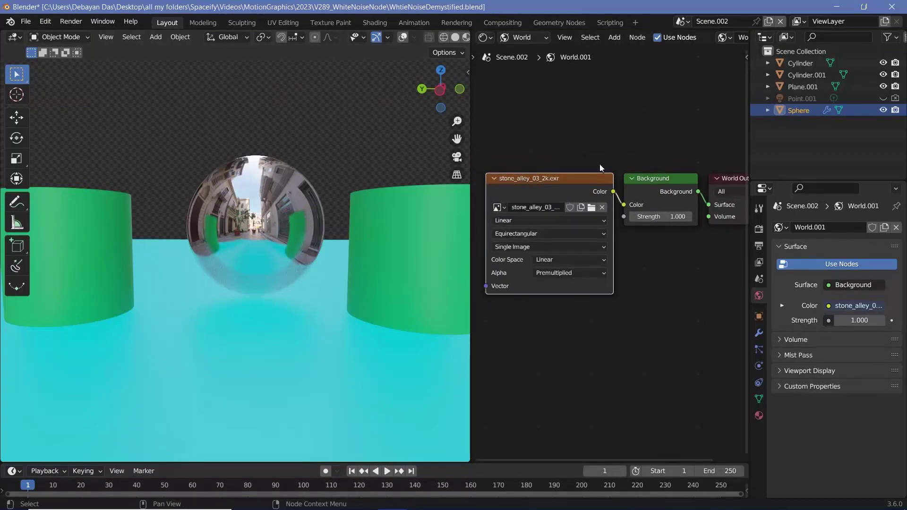
# - Switch the shader editor to object materials and raise the metal sphere's Roughness to blur its reflections
pyautogui.click(524, 37)
pyautogui.click(520, 53)
pyautogui.moveTo(602, 212); pyautogui.dragTo(550, 164, button='middle')
pyautogui.moveTo(574, 289); pyautogui.dragTo(613, 288)
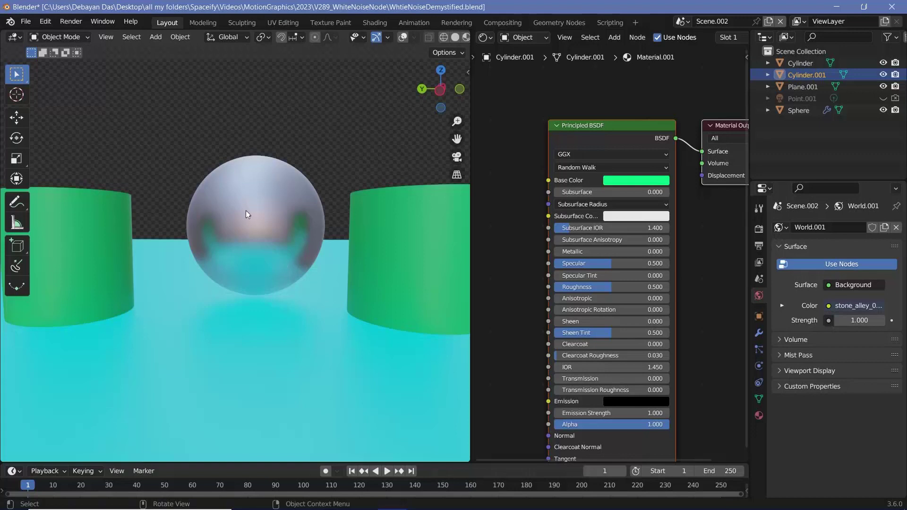
# - Undo the roughness edit on the cylinder's material and set the metal sphere's Roughness to 0.000
pyautogui.moveTo(611, 287); pyautogui.dragTo(554, 287)
pyautogui.hotkey('ctrl', 'z')
pyautogui.hotkey('ctrl', 'z')
pyautogui.moveTo(611, 288); pyautogui.dragTo(554, 286)
# - Return to the world shader and add Texture Coordinate and Mapping nodes to the stone_alley_03_2k.exr environment texture
pyautogui.click(525, 38)
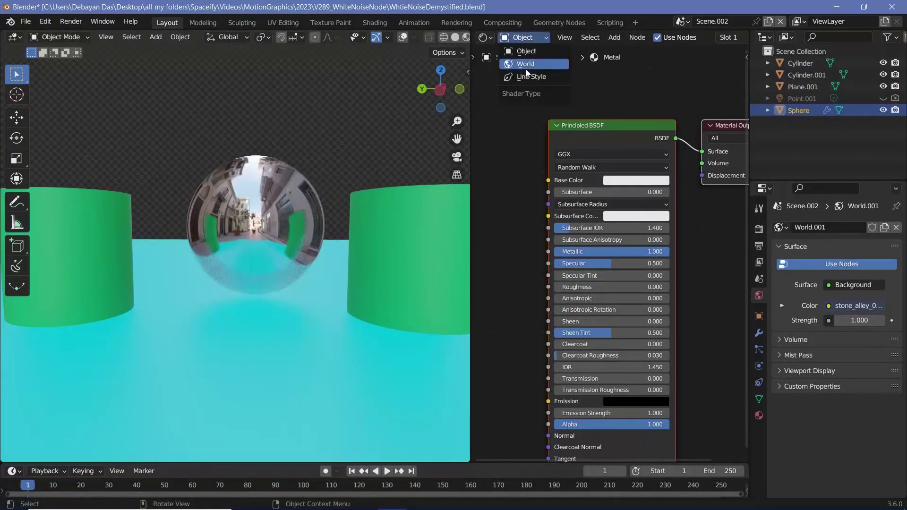
pyautogui.click(521, 65)
pyautogui.moveTo(579, 226); pyautogui.dragTo(672, 241, button='middle')
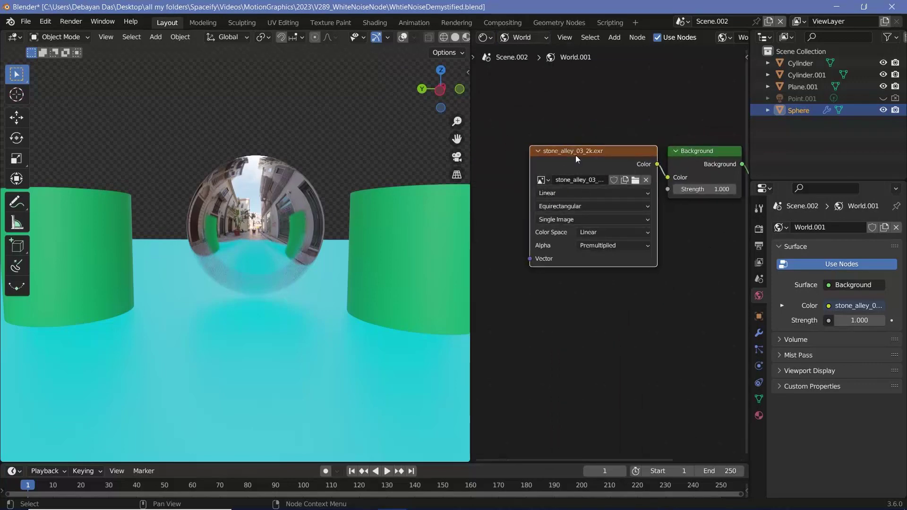
pyautogui.moveTo(577, 155); pyautogui.dragTo(662, 139)
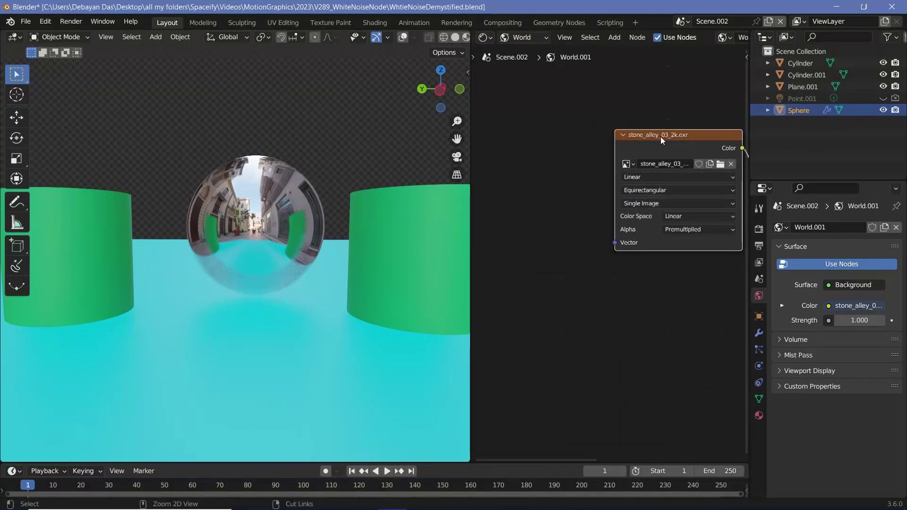
pyautogui.hotkey('ctrl', 't')
# - Move the Texture Coordinate node away from the Mapping node to make room between them
pyautogui.scroll(2, 659, 124)
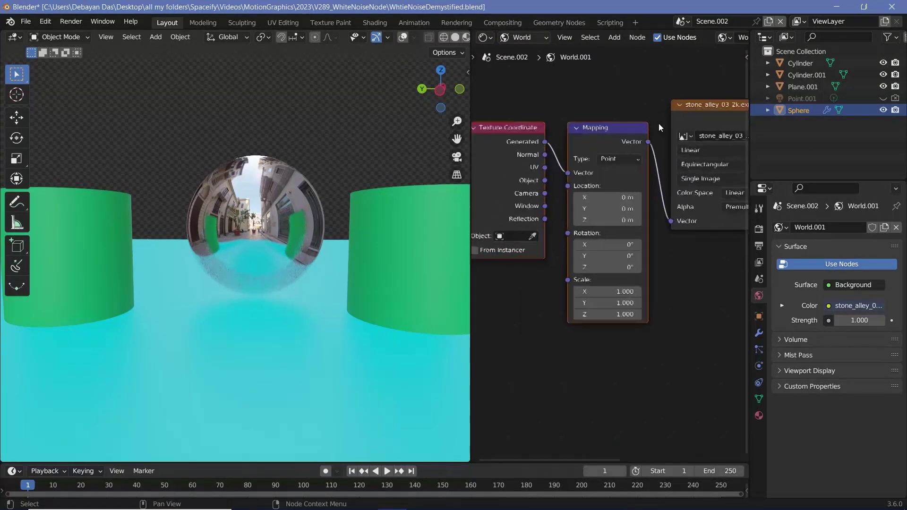
pyautogui.scroll(1, 658, 123)
pyautogui.moveTo(513, 89); pyautogui.dragTo(581, 115, button='middle')
pyautogui.click(580, 115)
pyautogui.moveTo(572, 177); pyautogui.dragTo(479, 179)
pyautogui.moveTo(542, 194); pyautogui.dragTo(587, 202, button='middle')
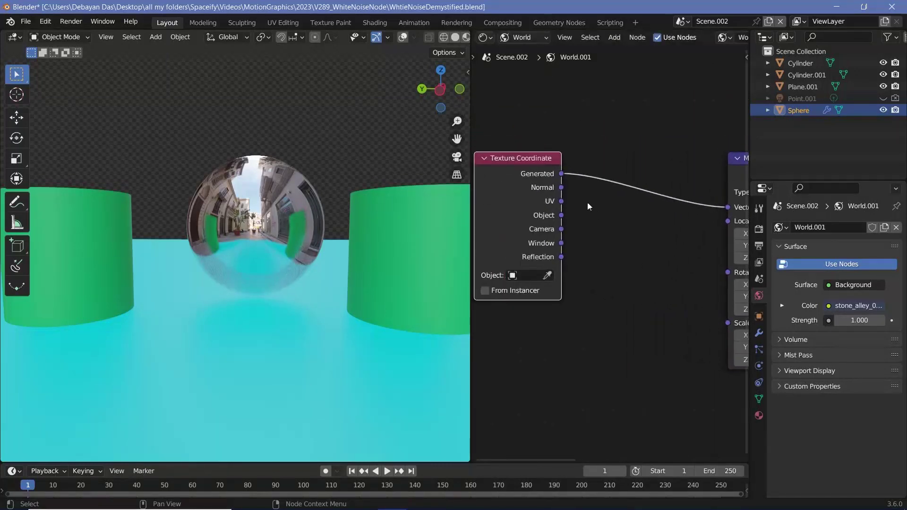
# - Insert a Mix Color node between Texture Coordinate and Mapping and set its blend mode to Linear Light
pyautogui.moveTo(719, 226); pyautogui.dragTo(676, 227, button='middle')
pyautogui.hotkey('shift', 'a')
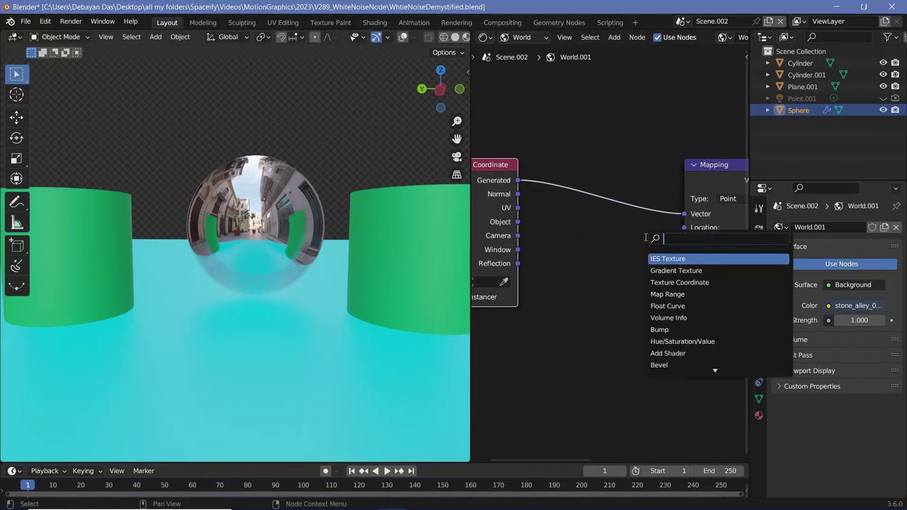
pyautogui.write('mix c')
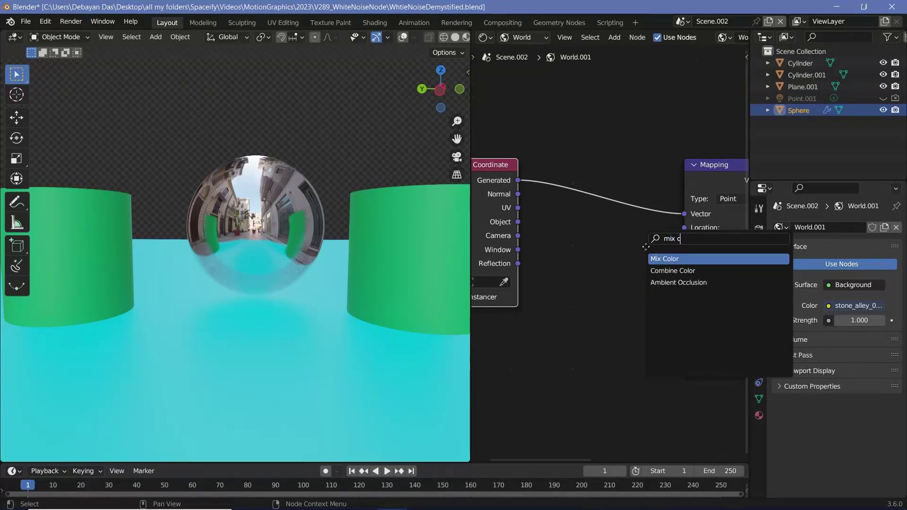
pyautogui.press('Return')
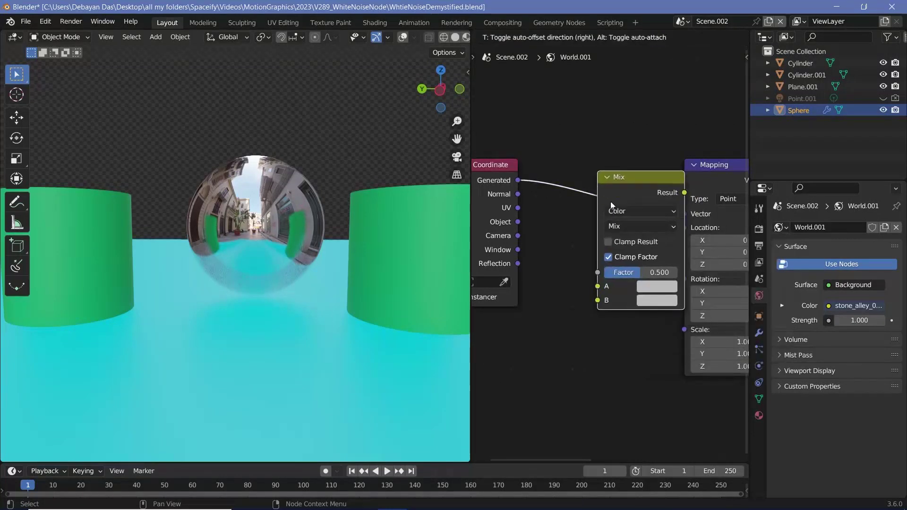
pyautogui.click(647, 242)
pyautogui.click(654, 230)
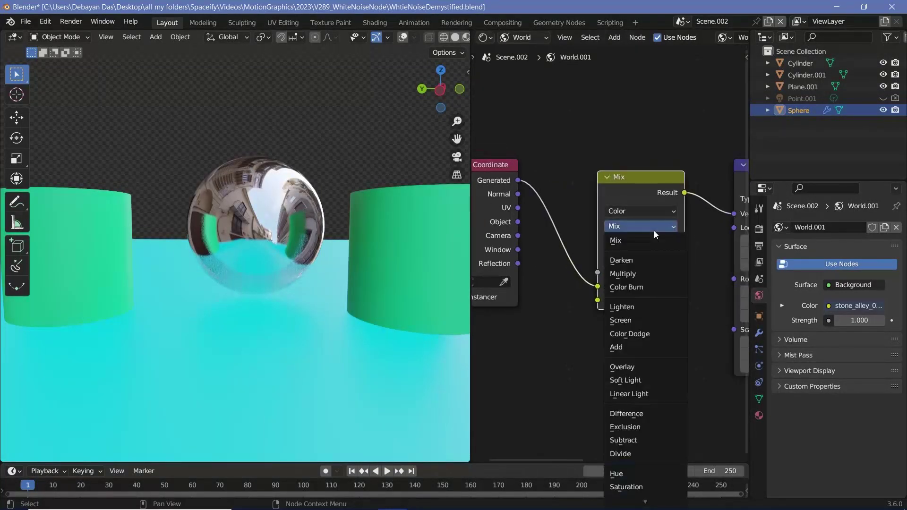
pyautogui.click(641, 395)
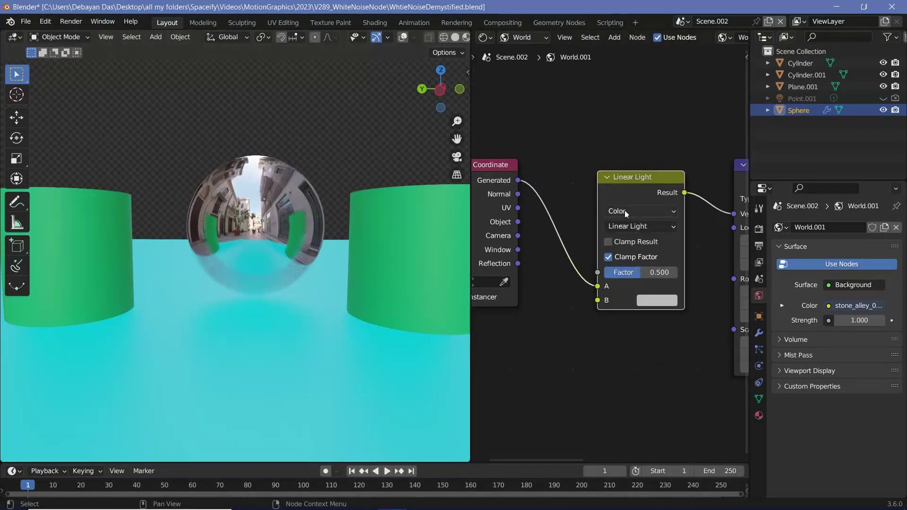
# - Add a White Noise Texture node and connect its Color output to the Linear Light node's B input
pyautogui.moveTo(547, 328); pyautogui.dragTo(584, 308, button='middle')
pyautogui.hotkey('shift', 'a')
pyautogui.click(589, 303)
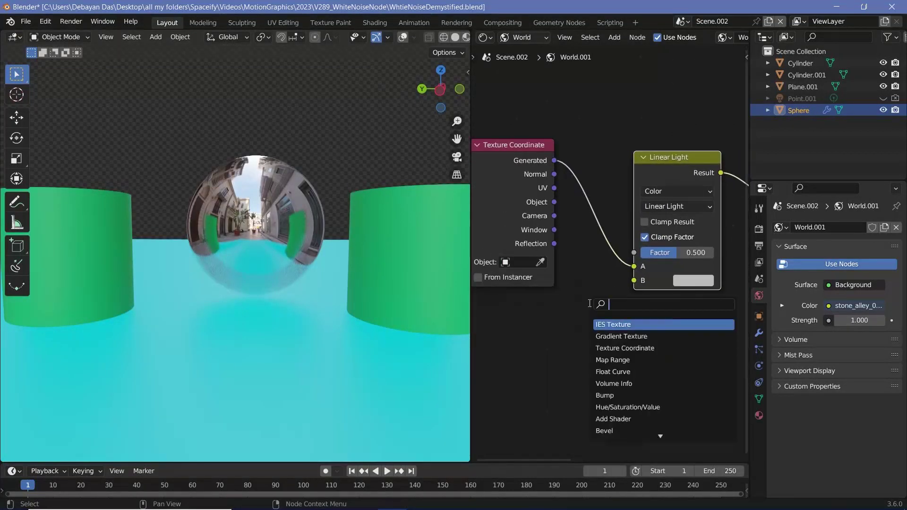
pyautogui.write('white')
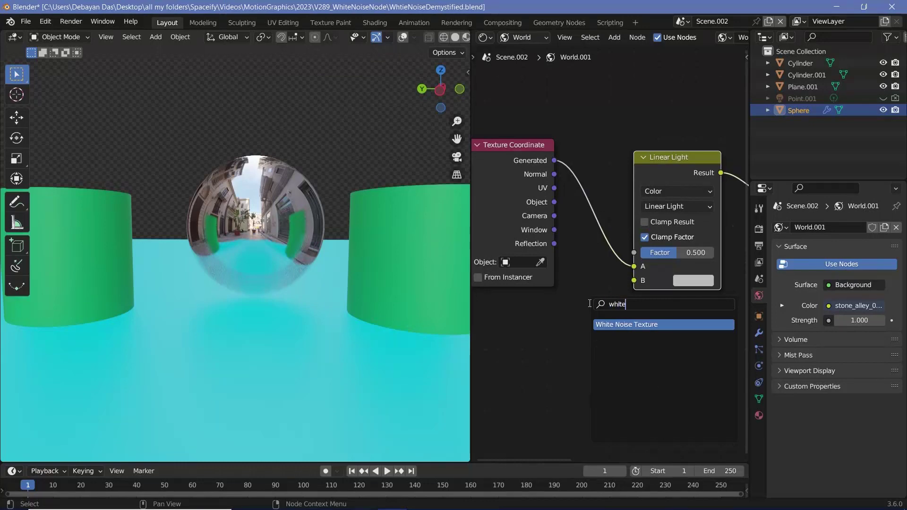
pyautogui.press('Return')
pyautogui.click(617, 328)
pyautogui.moveTo(596, 335); pyautogui.dragTo(619, 305)
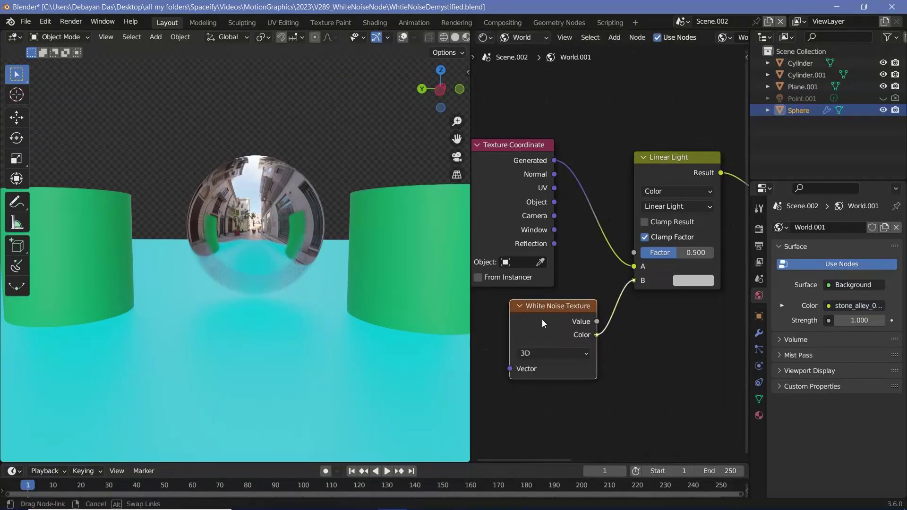
# - Space out the Texture Coordinate and White Noise Texture nodes and connect the Generated output to the noise node's Vector input
pyautogui.moveTo(579, 288); pyautogui.dragTo(597, 279, button='middle')
pyautogui.moveTo(562, 322); pyautogui.dragTo(594, 313)
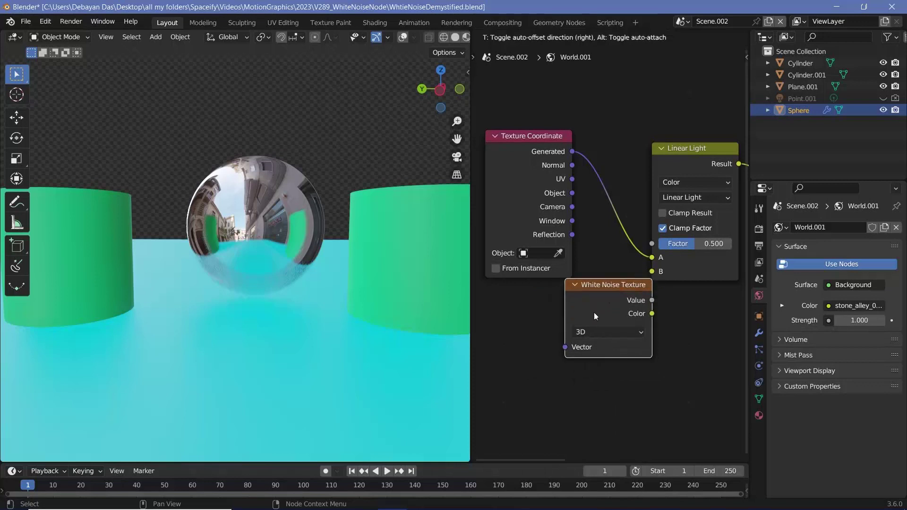
pyautogui.moveTo(512, 246); pyautogui.dragTo(415, 246)
pyautogui.moveTo(506, 245); pyautogui.dragTo(564, 240, button='middle')
pyautogui.moveTo(651, 288); pyautogui.dragTo(612, 290)
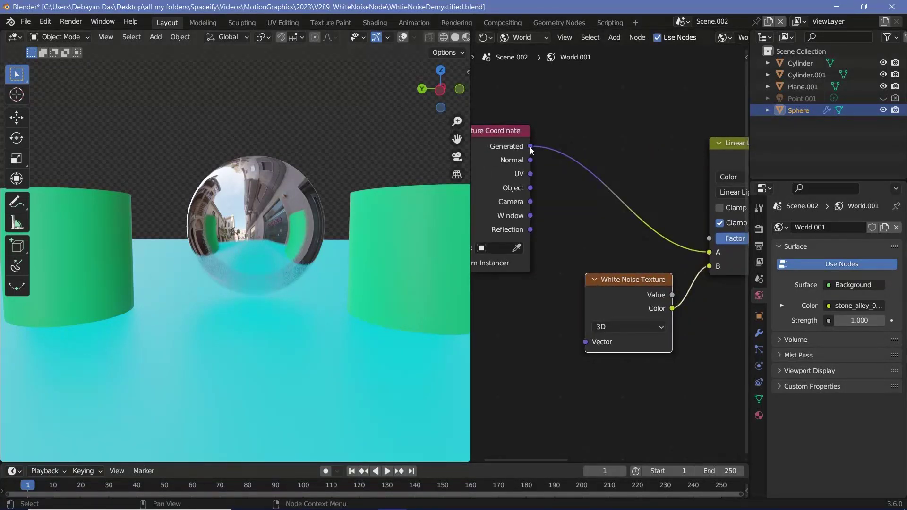
pyautogui.moveTo(530, 148); pyautogui.dragTo(586, 343)
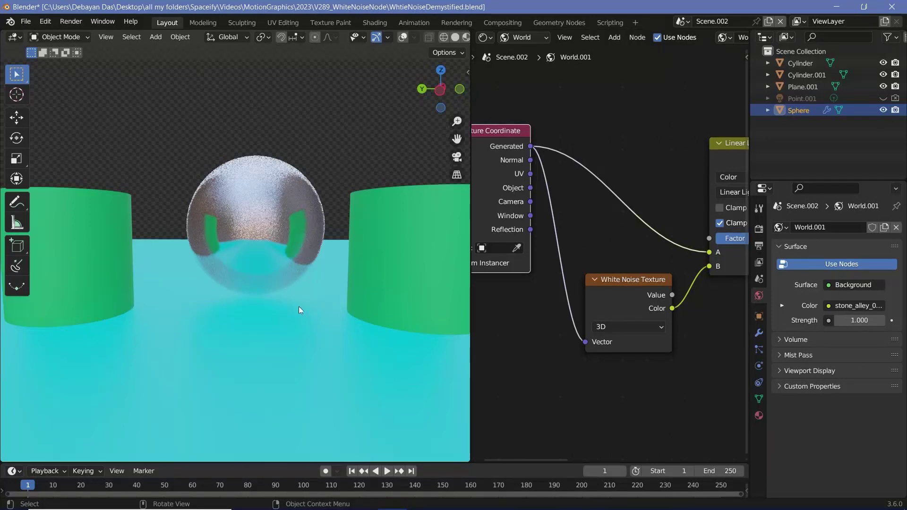
# - Set the Linear Light node's Factor to 0.1
pyautogui.scroll(-2, 365, 262)
pyautogui.click(347, 255)
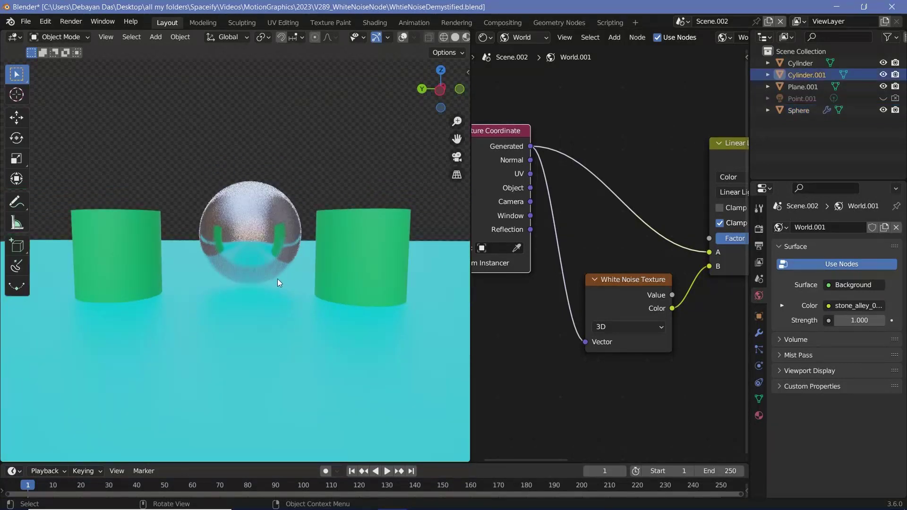
pyautogui.moveTo(742, 261); pyautogui.dragTo(647, 274, button='middle')
pyautogui.scroll(1, 647, 274)
pyautogui.moveTo(642, 253); pyautogui.dragTo(613, 253)
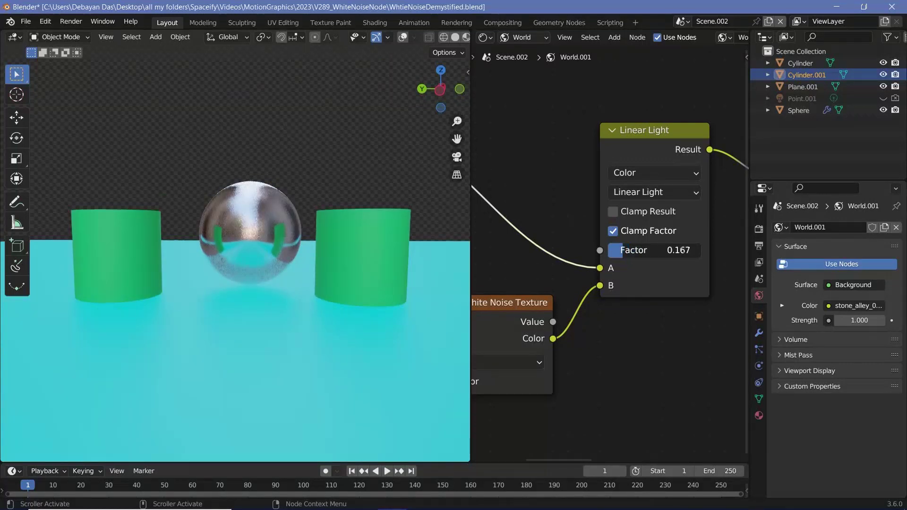
pyautogui.click(624, 250)
pyautogui.write('0.1')
pyautogui.press('Return')
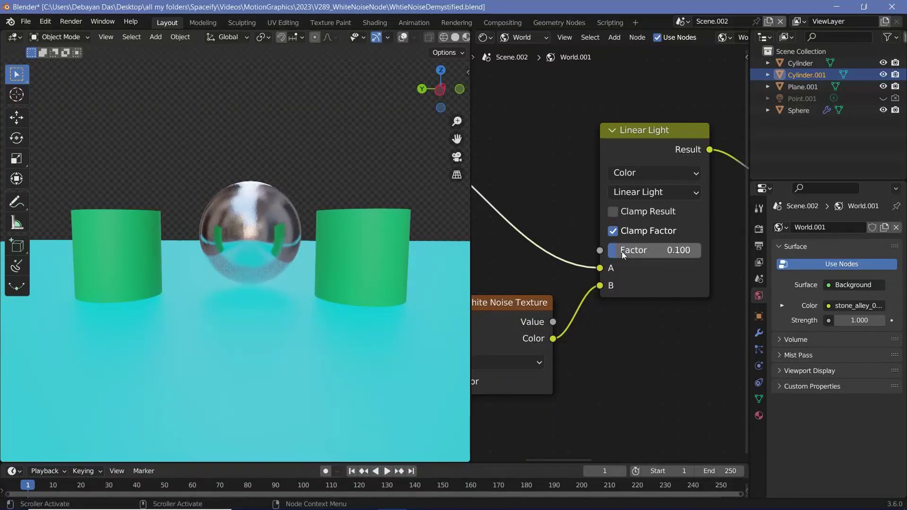
# - Raise the Linear Light Factor to 1.000 to check the sphere's reflection, and restore it to 0.1
pyautogui.scroll(1, 264, 225)
pyautogui.scroll(3, 265, 225)
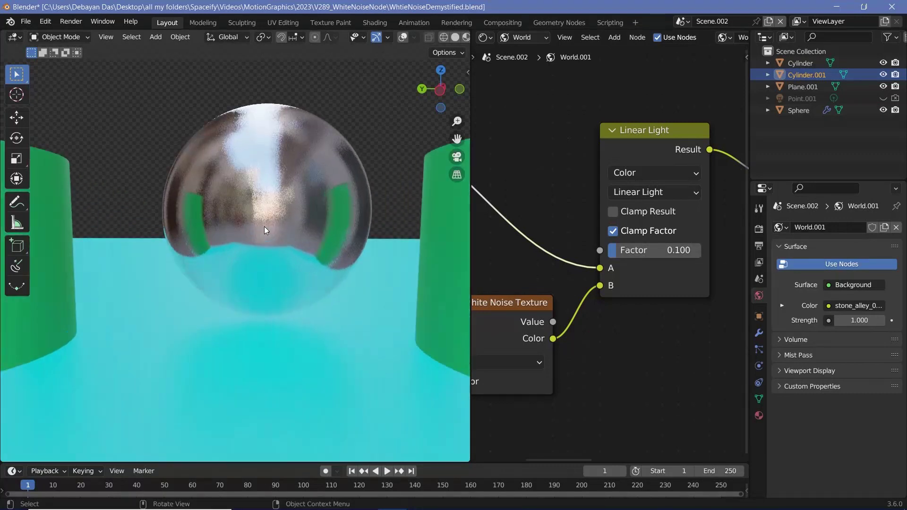
pyautogui.moveTo(631, 250); pyautogui.dragTo(699, 250)
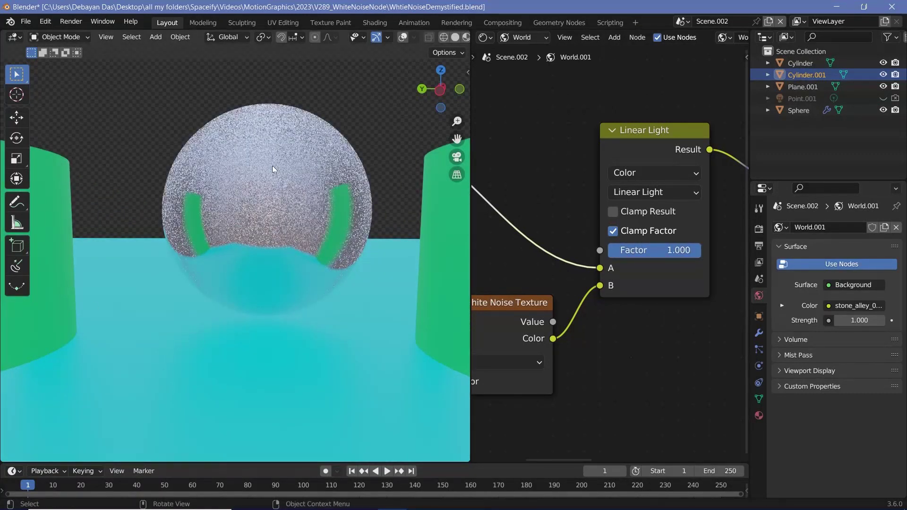
pyautogui.doubleClick(692, 250)
pyautogui.write('0.1')
pyautogui.press('Return')
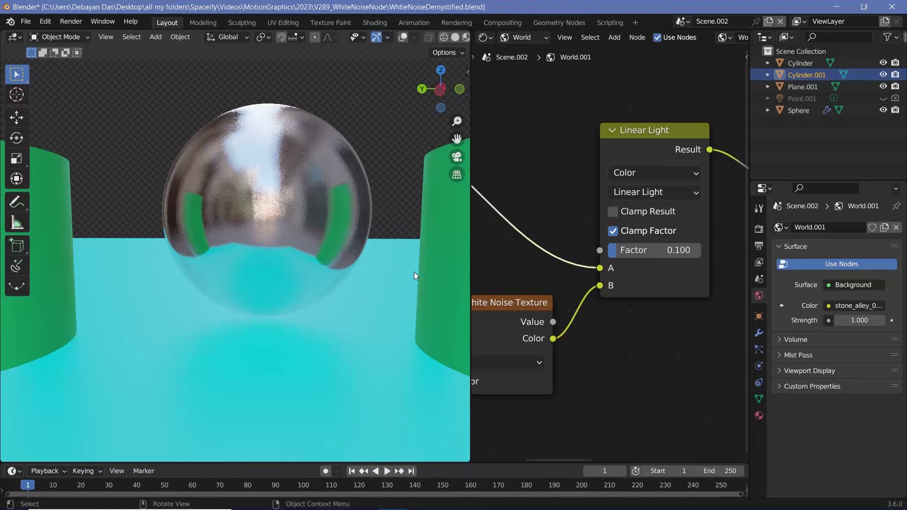
# - Lower the Linear Light Factor to 0.000 to inspect the unblurred alley reflection on the sphere, and reset it to 0.1
pyautogui.scroll(-4, 611, 240)
pyautogui.moveTo(690, 342); pyautogui.dragTo(616, 372, button='middle')
pyautogui.scroll(6, 565, 173)
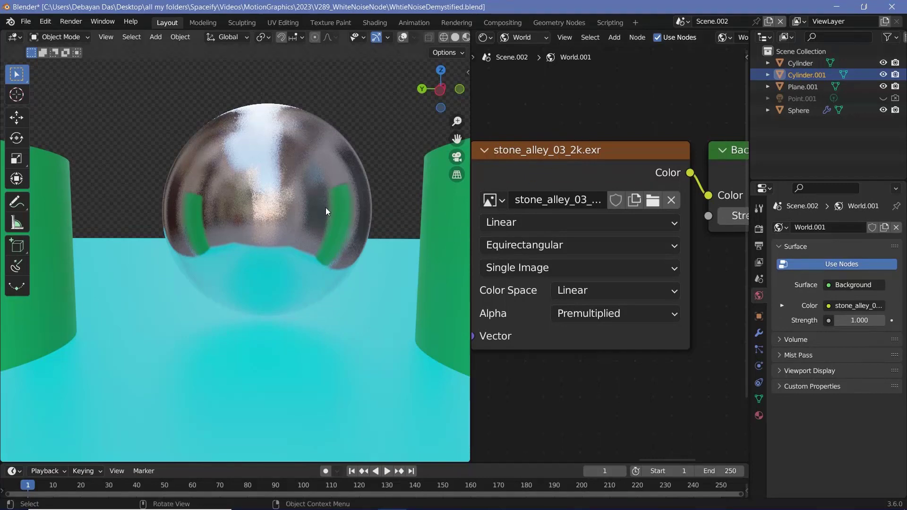
pyautogui.scroll(4, 262, 213)
pyautogui.scroll(-4, 331, 189)
pyautogui.moveTo(578, 299); pyautogui.dragTo(686, 211, button='middle')
pyautogui.moveTo(574, 256); pyautogui.dragTo(515, 256)
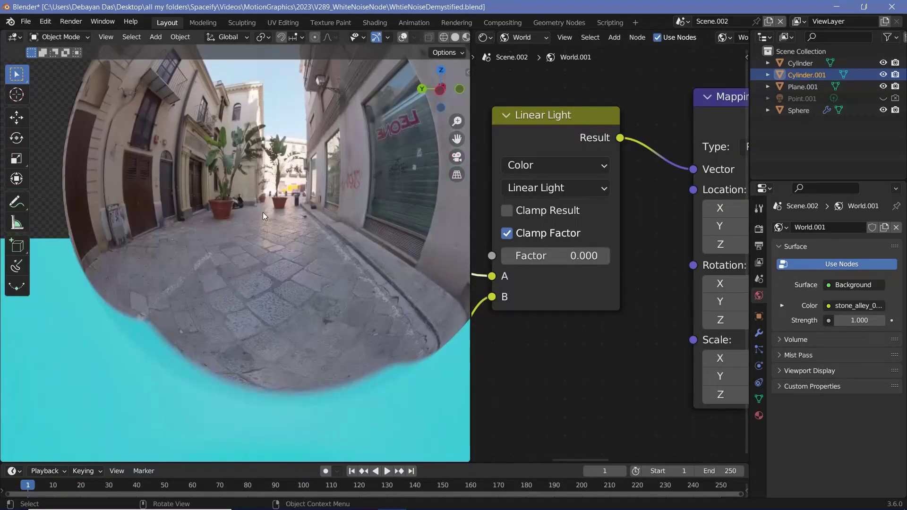
pyautogui.scroll(-5, 262, 211)
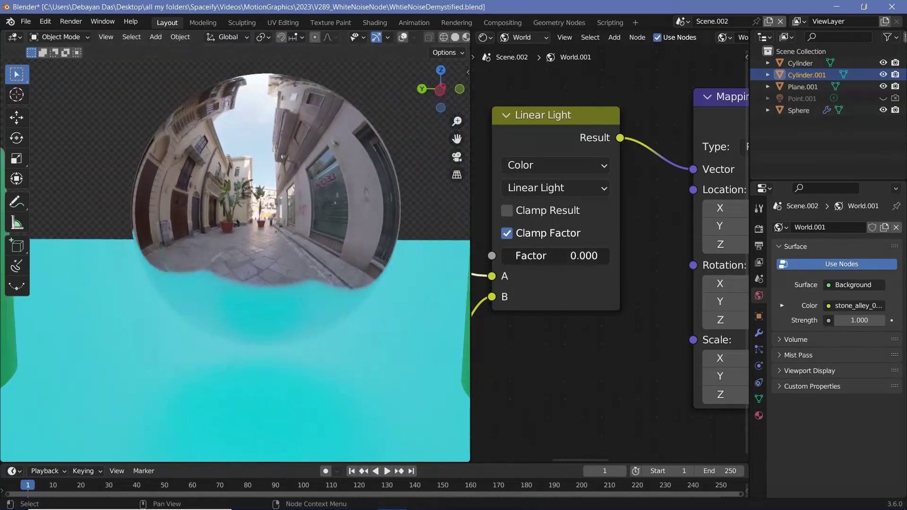
pyautogui.doubleClick(584, 259)
pyautogui.write('0.1')
pyautogui.press('Return')
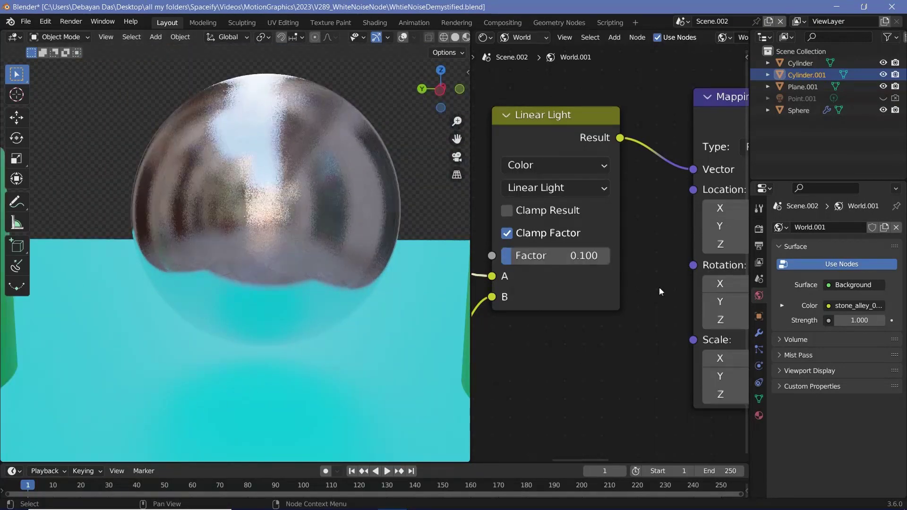
# - Examine the noise-blurred environment reflection on the metal sphere from near and far alongside the environment texture node
pyautogui.moveTo(658, 287); pyautogui.dragTo(627, 355, button='middle')
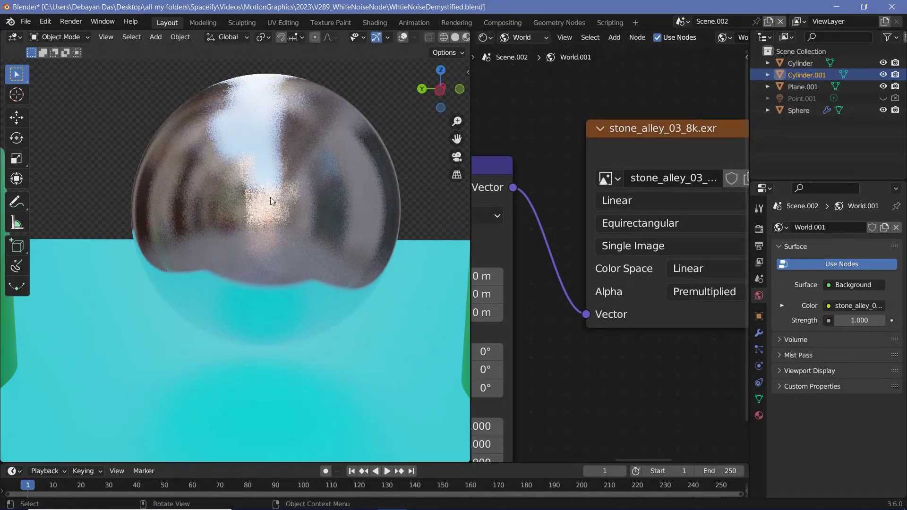
pyautogui.moveTo(671, 199); pyautogui.dragTo(577, 227, button='middle')
pyautogui.scroll(3, 343, 228)
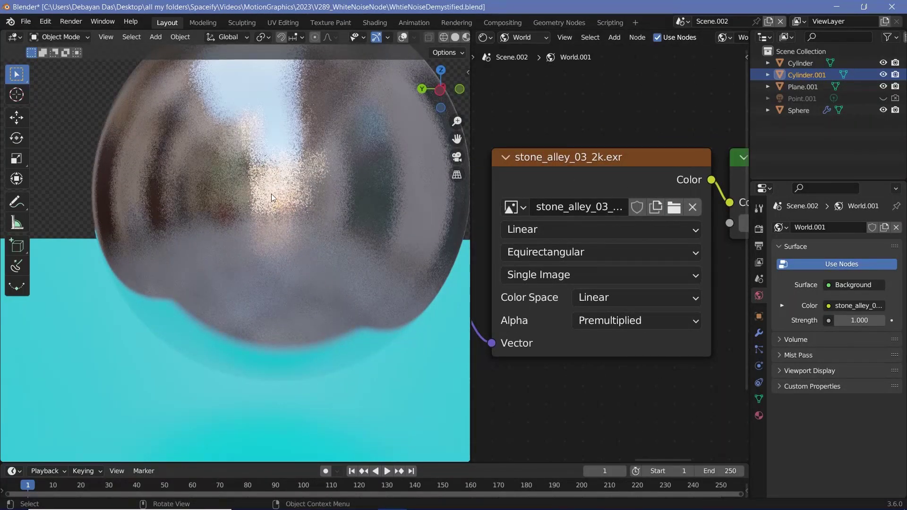
pyautogui.scroll(-5, 271, 194)
pyautogui.scroll(4, 231, 252)
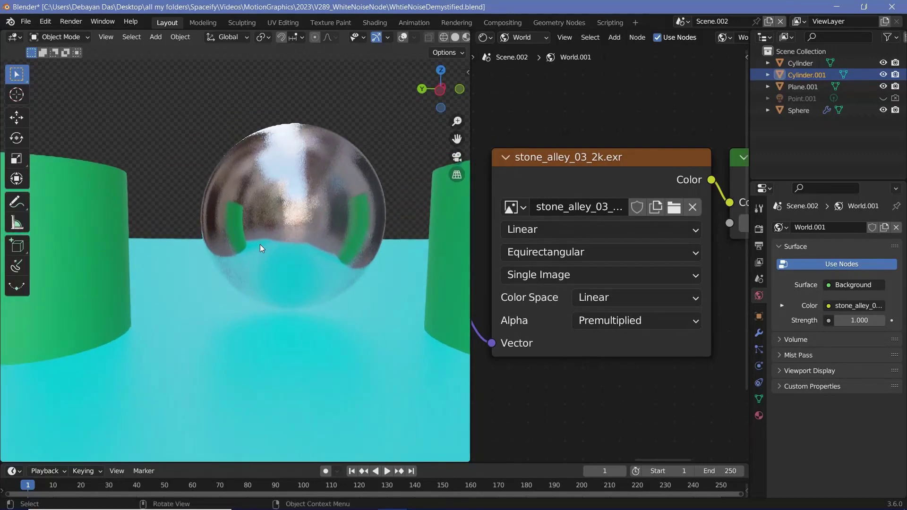
pyautogui.scroll(4, 279, 273)
pyautogui.keyDown('shift'); pyautogui.moveTo(341, 217); pyautogui.dragTo(173, 225, button='middle'); pyautogui.keyUp('shift')
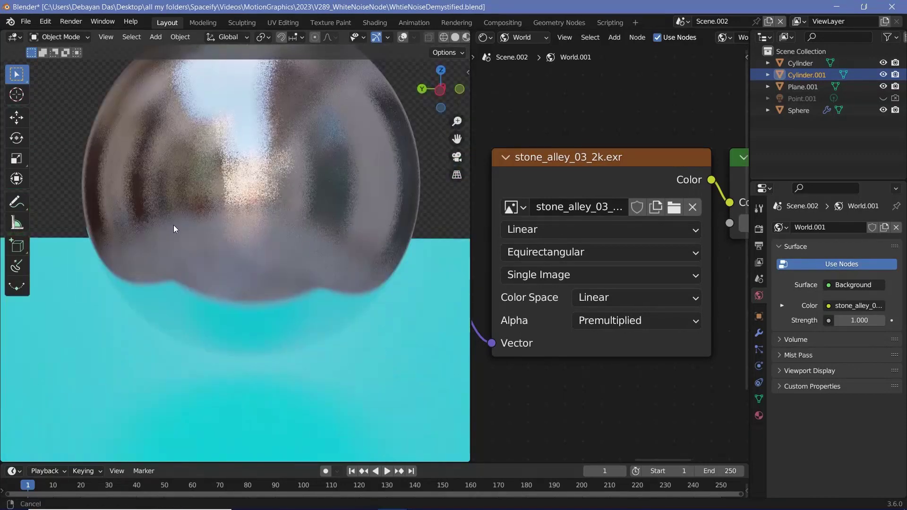
pyautogui.scroll(-5, 272, 201)
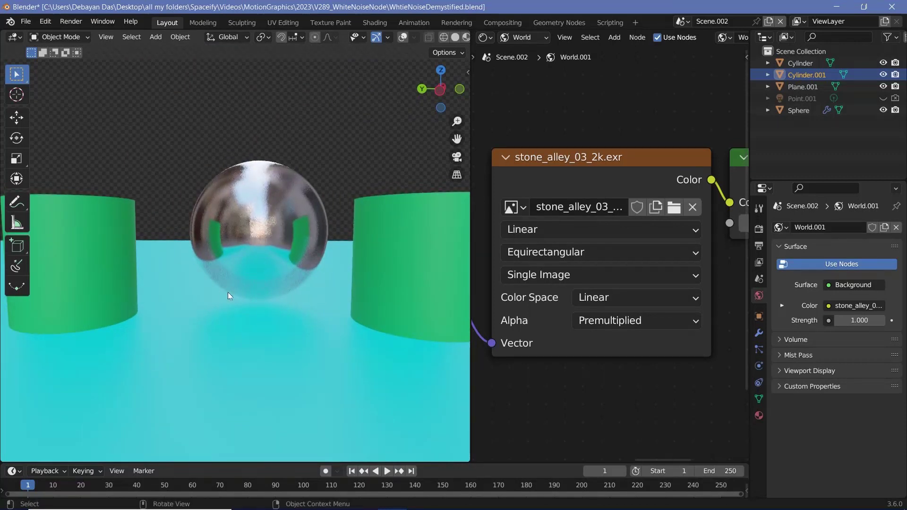
pyautogui.scroll(3, 228, 290)
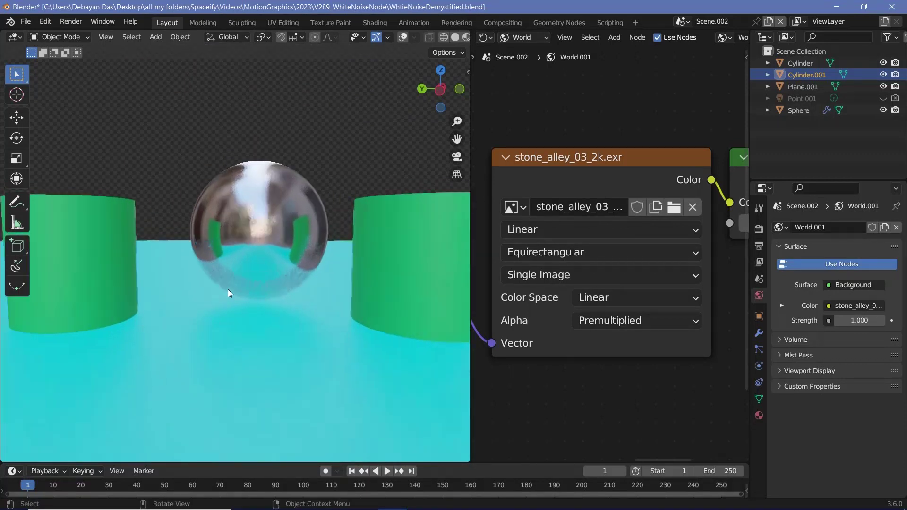
pyautogui.scroll(4, 228, 289)
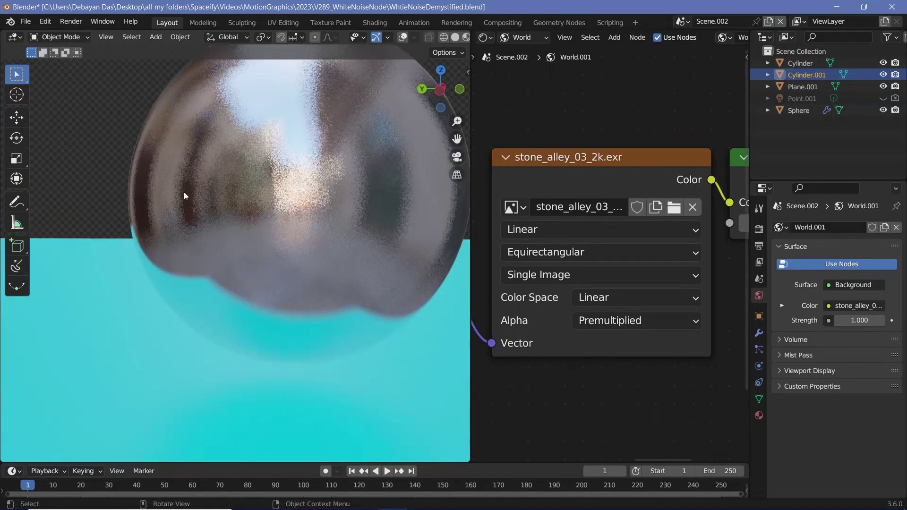
# - Review how the Linear Light and White Noise Texture nodes feed the Mapping node
pyautogui.moveTo(515, 299); pyautogui.dragTo(637, 264, button='middle')
pyautogui.moveTo(551, 195); pyautogui.dragTo(587, 177)
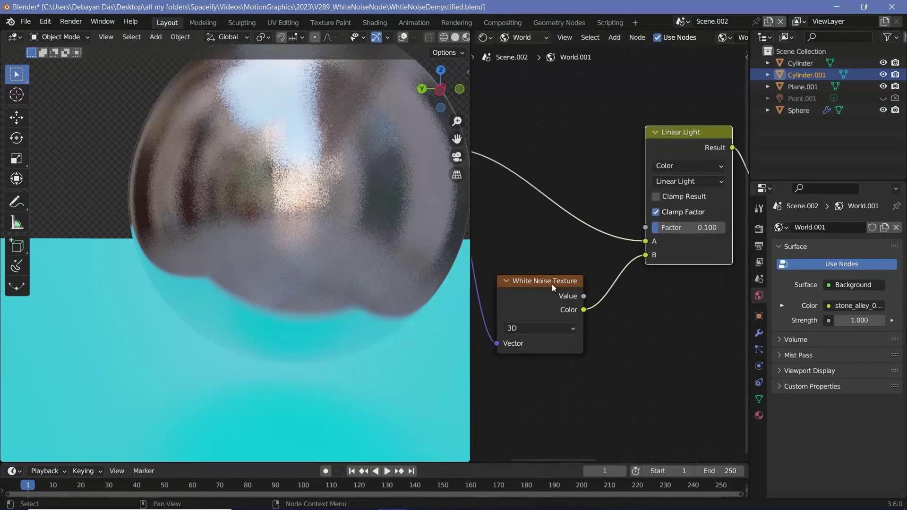
pyautogui.click(551, 285)
pyautogui.moveTo(598, 247); pyautogui.dragTo(518, 282, button='middle')
pyautogui.scroll(3, 587, 265)
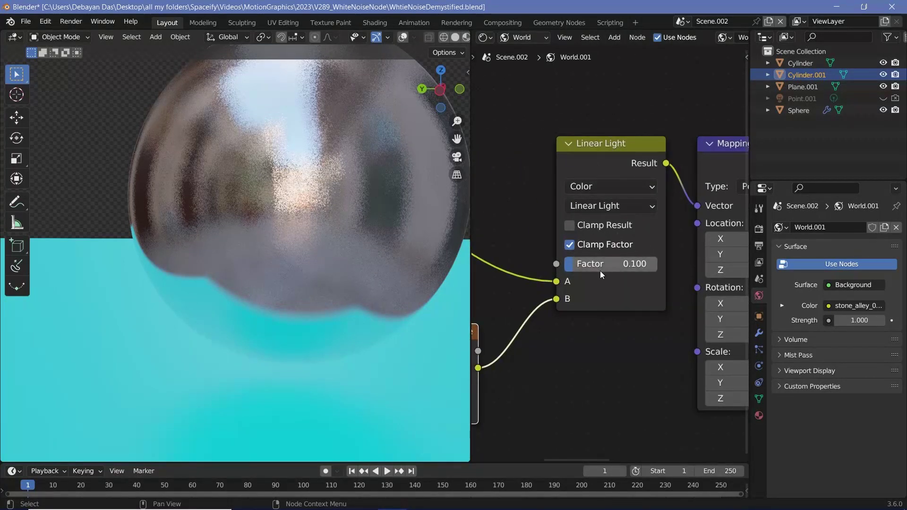